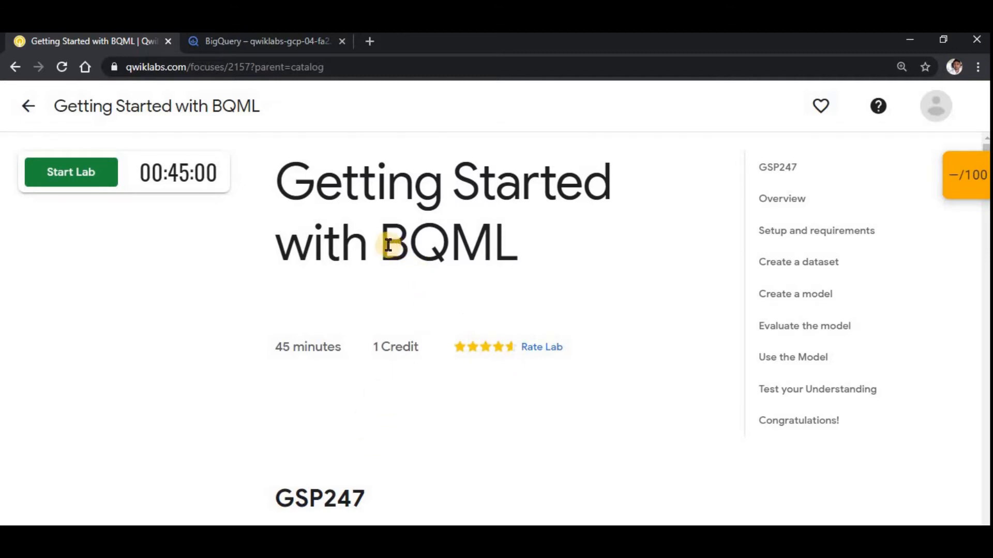
pyautogui.doubleClick(461, 244)
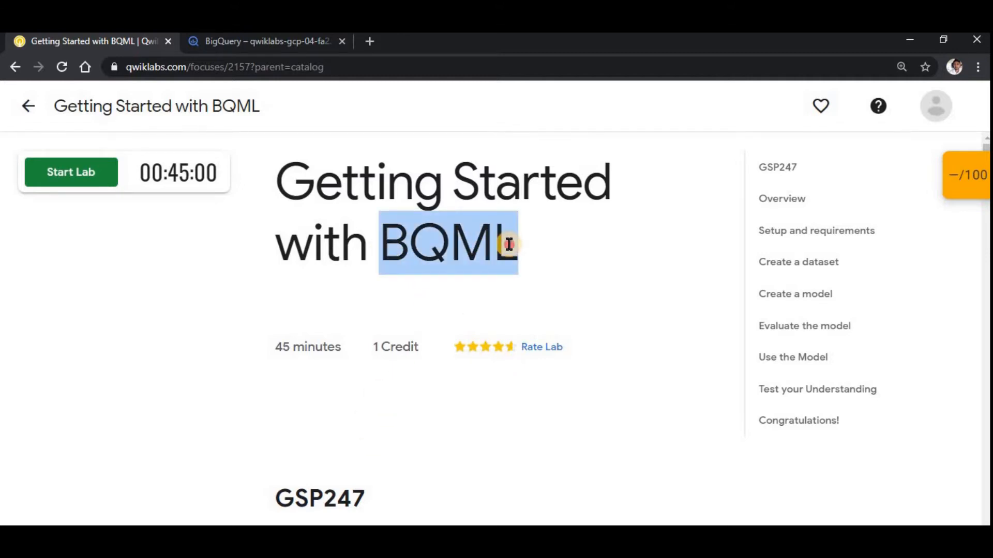
pyautogui.click(398, 247)
pyautogui.doubleClick(489, 247)
pyautogui.click(495, 393)
pyautogui.scroll(-5, 495, 393)
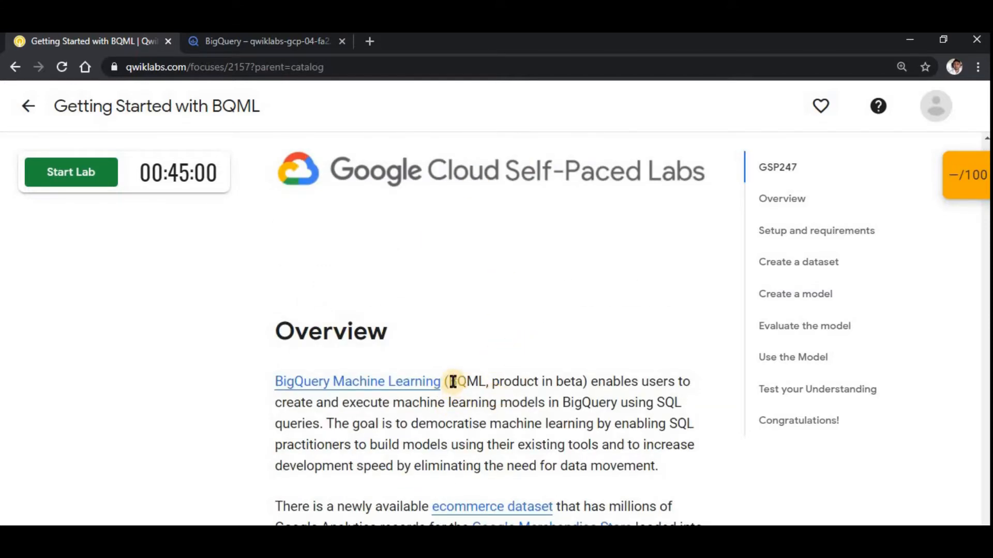
pyautogui.doubleClick(485, 382)
# - Start the lab, pass the robot check, launch it with 1 Credit, and close the old BigQuery tab
pyautogui.click(91, 171)
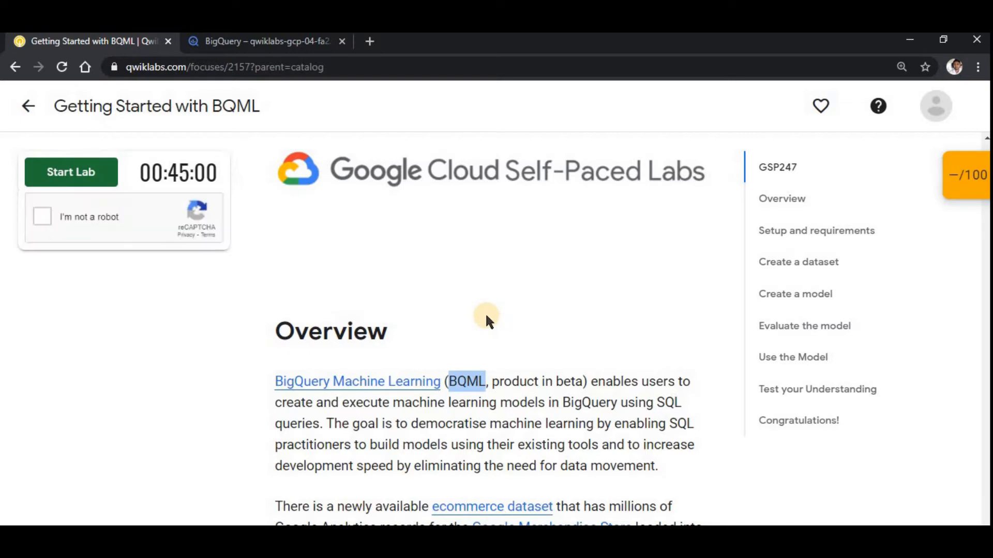
pyautogui.click(41, 216)
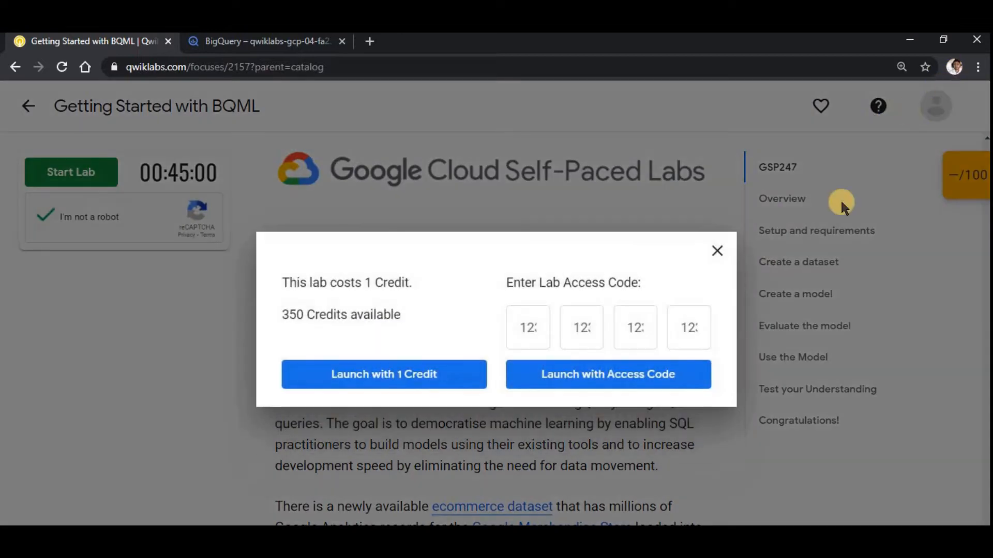
pyautogui.click(414, 376)
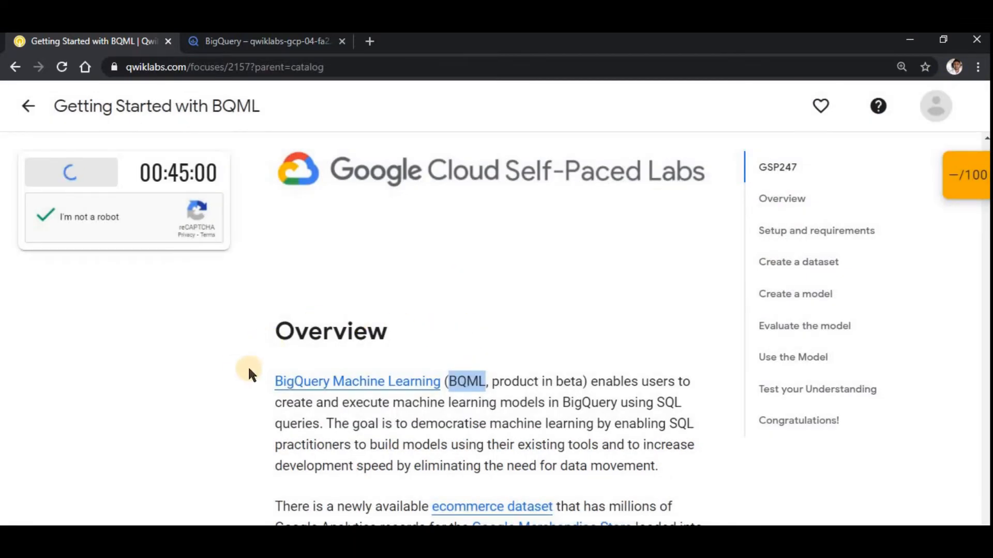
pyautogui.click(341, 41)
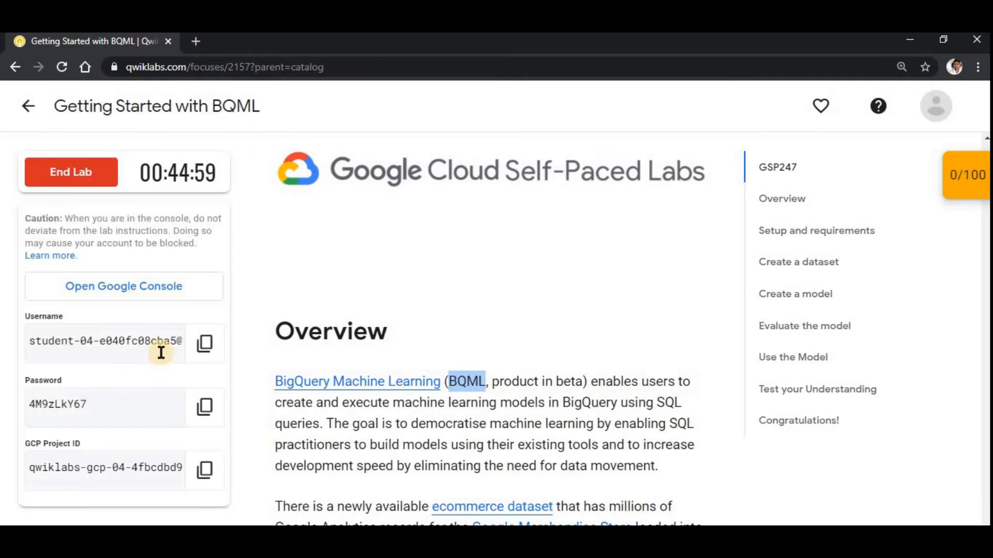
# - Copy the lab username, open the Google Console, and submit the username as another account on the sign-in page
pyautogui.click(206, 345)
pyautogui.click(166, 289)
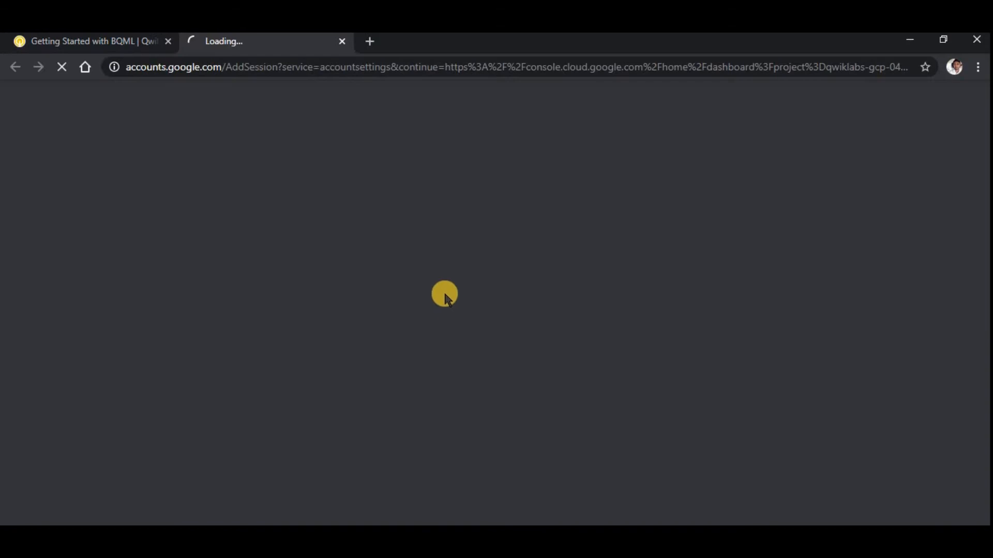
pyautogui.click(96, 41)
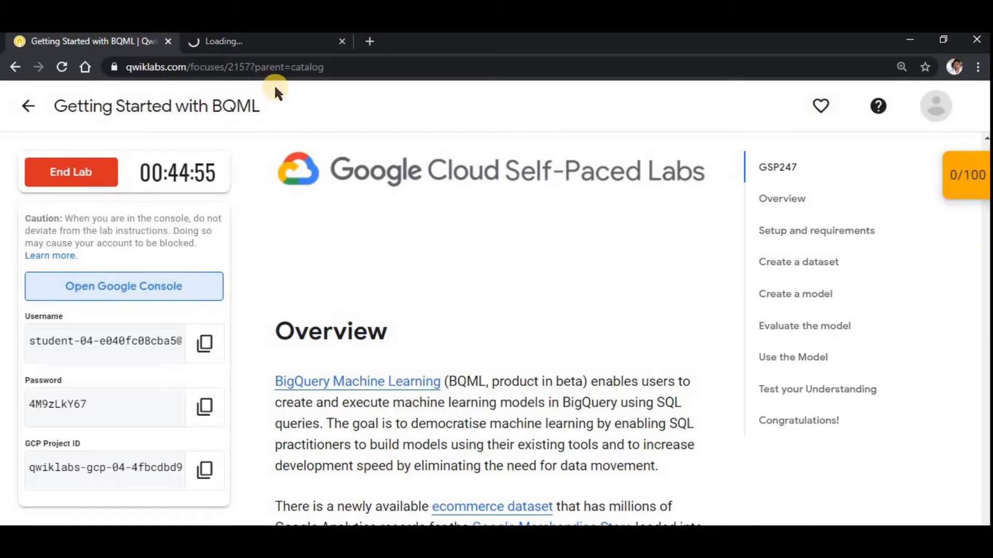
pyautogui.click(257, 46)
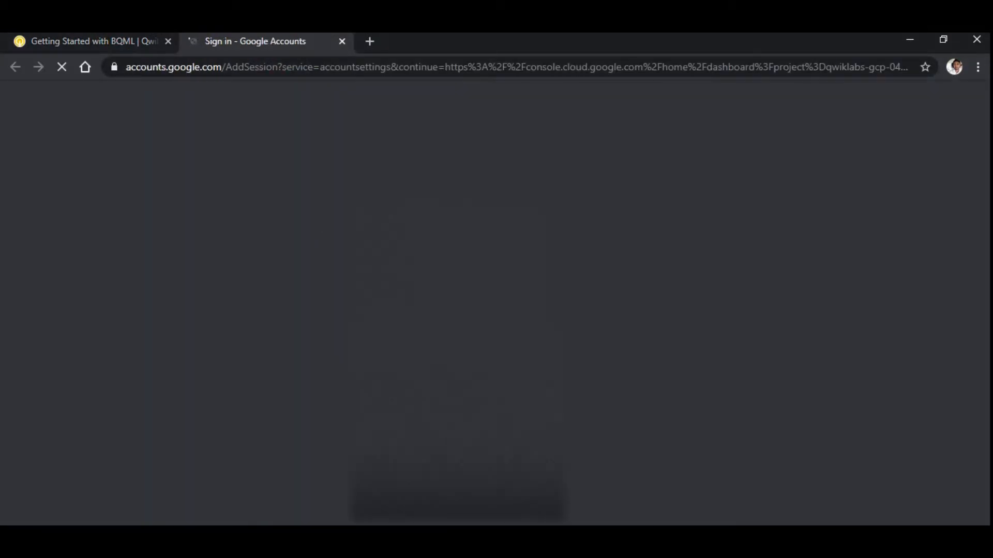
pyautogui.scroll(-5, 490, 305)
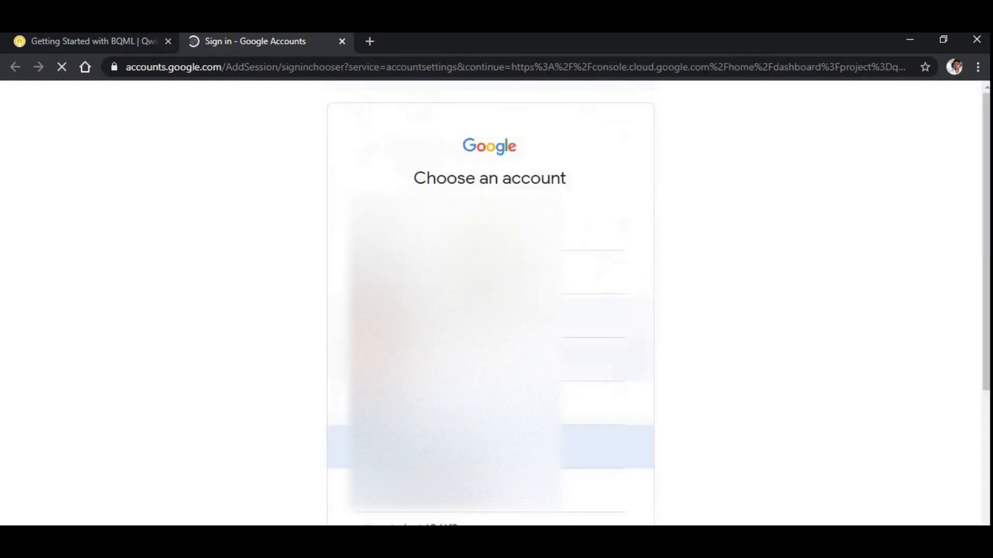
pyautogui.scroll(-5, 449, 475)
pyautogui.click(448, 468)
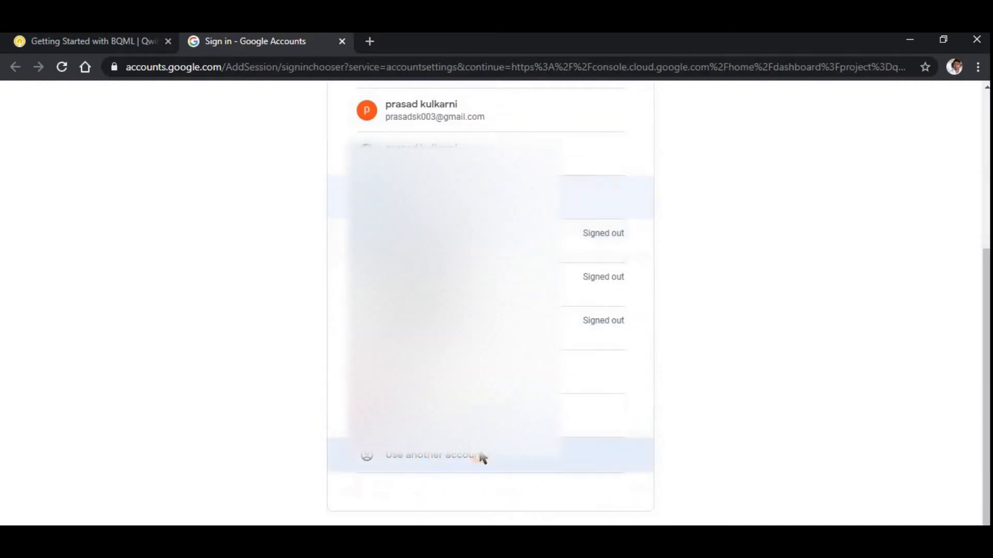
pyautogui.click(496, 292)
pyautogui.hotkey('ctrl', 'v')
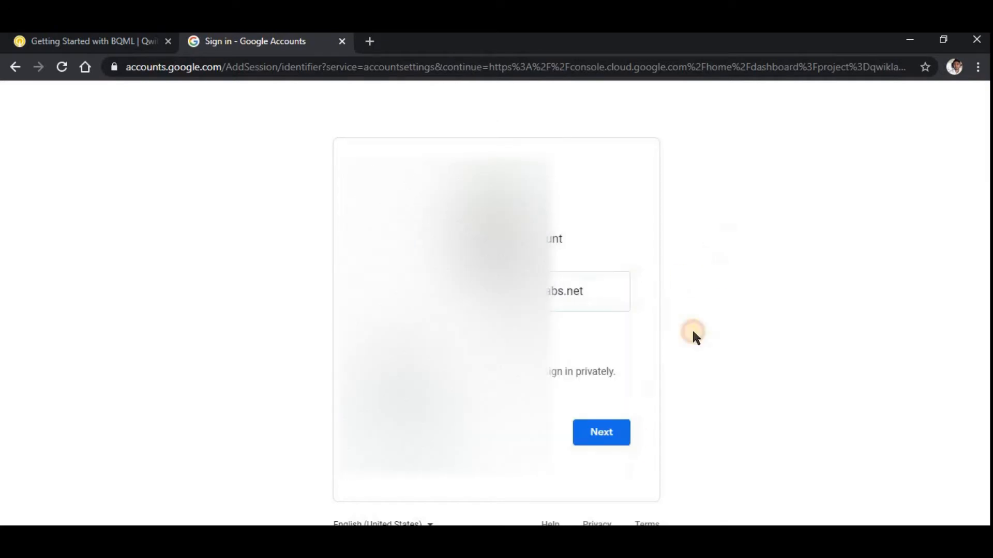
pyautogui.click(603, 433)
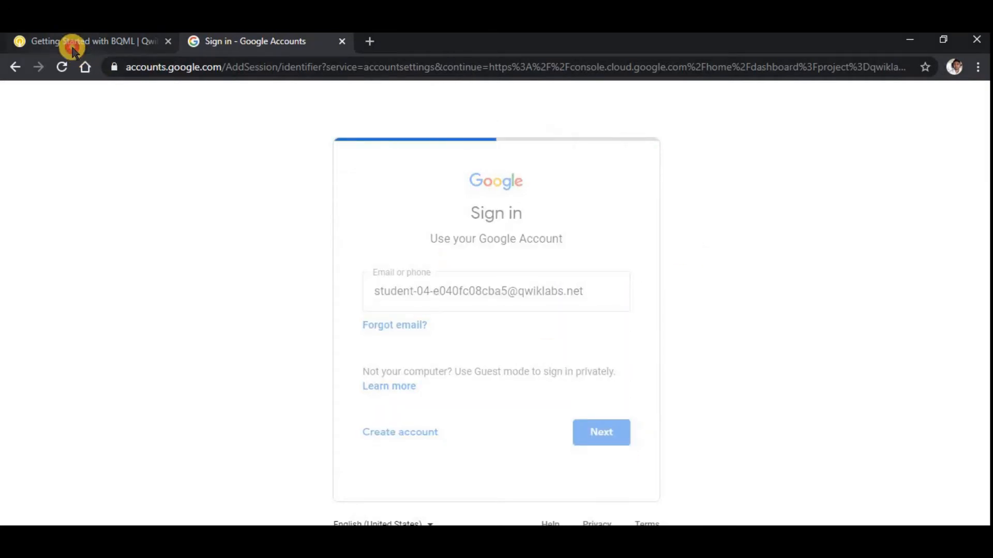
# - Sign in with the password copied from the lab page and accept the new Google account's terms
pyautogui.click(73, 43)
pyautogui.click(205, 406)
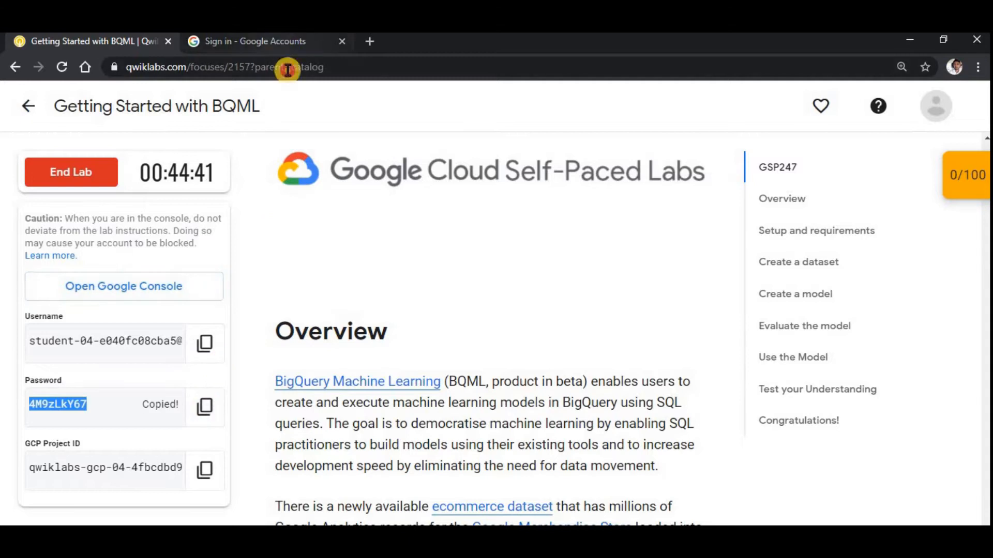
pyautogui.click(284, 42)
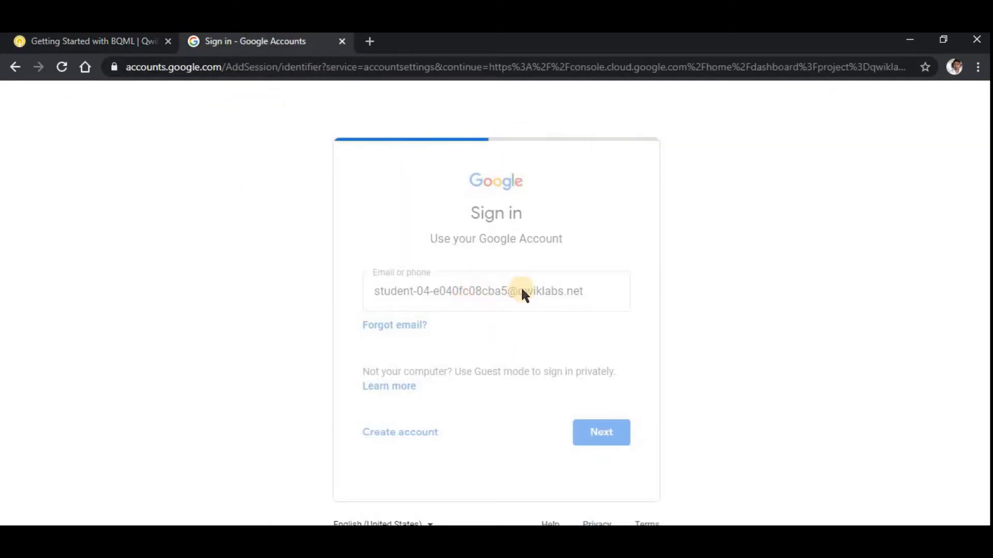
pyautogui.hotkey('ctrl', 'v')
pyautogui.click(600, 393)
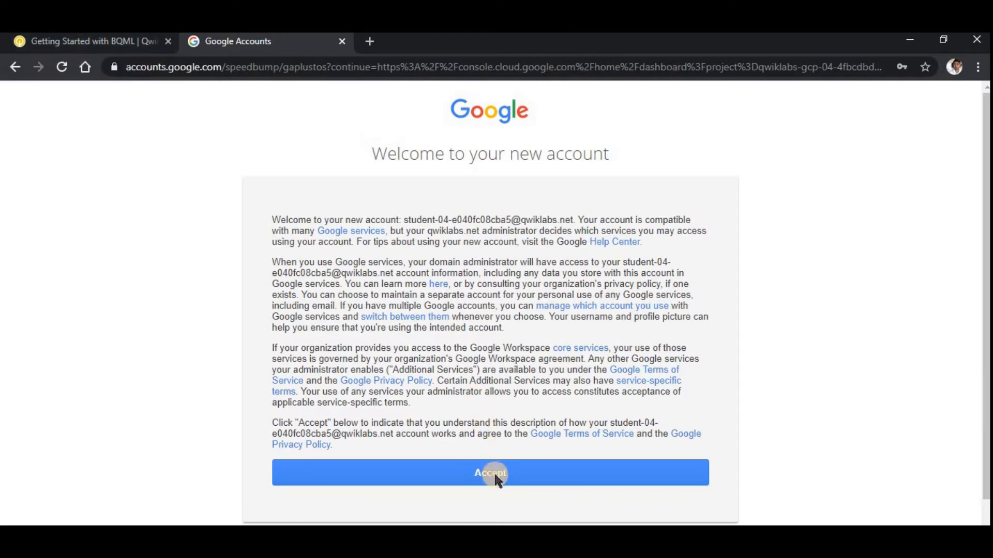
pyautogui.click(492, 472)
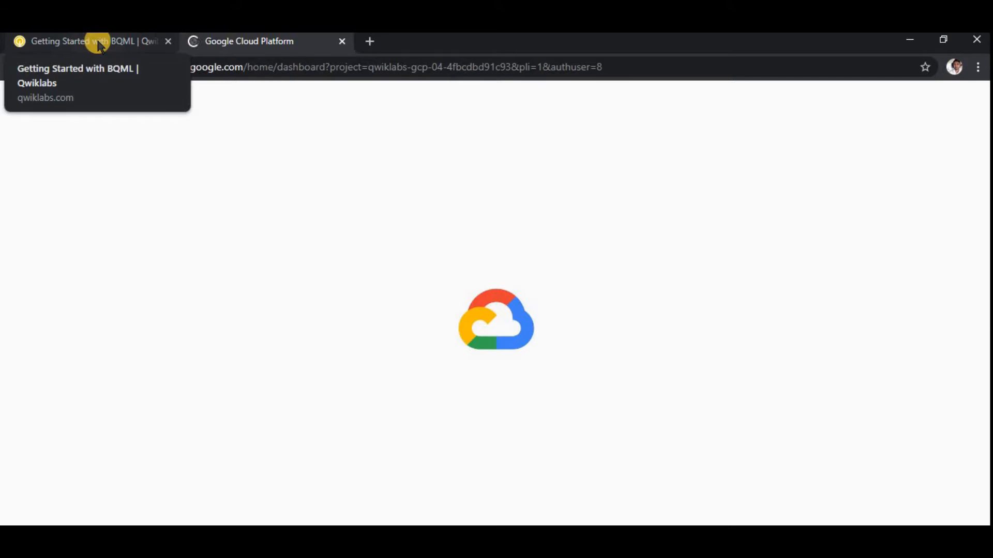
pyautogui.click(100, 45)
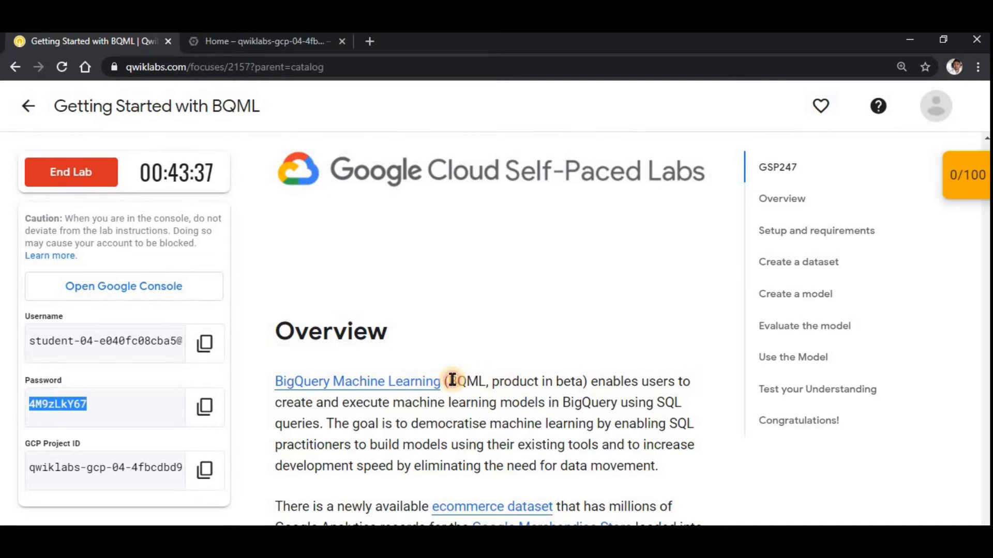
pyautogui.moveTo(450, 381); pyautogui.dragTo(481, 379)
pyautogui.click(507, 383)
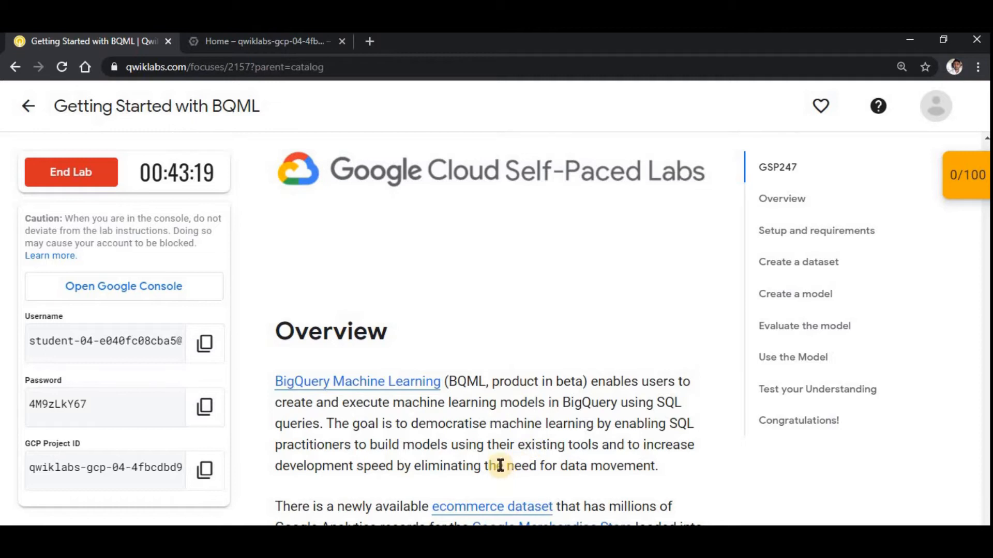
# - Close the signed-out console tab and reopen the Google Console from the lab page
pyautogui.click(252, 46)
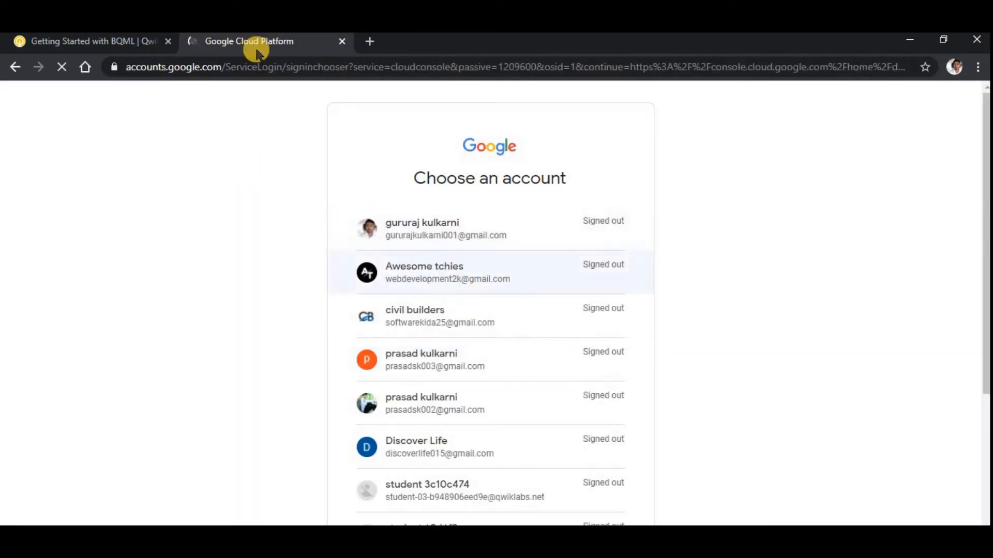
pyautogui.click(342, 41)
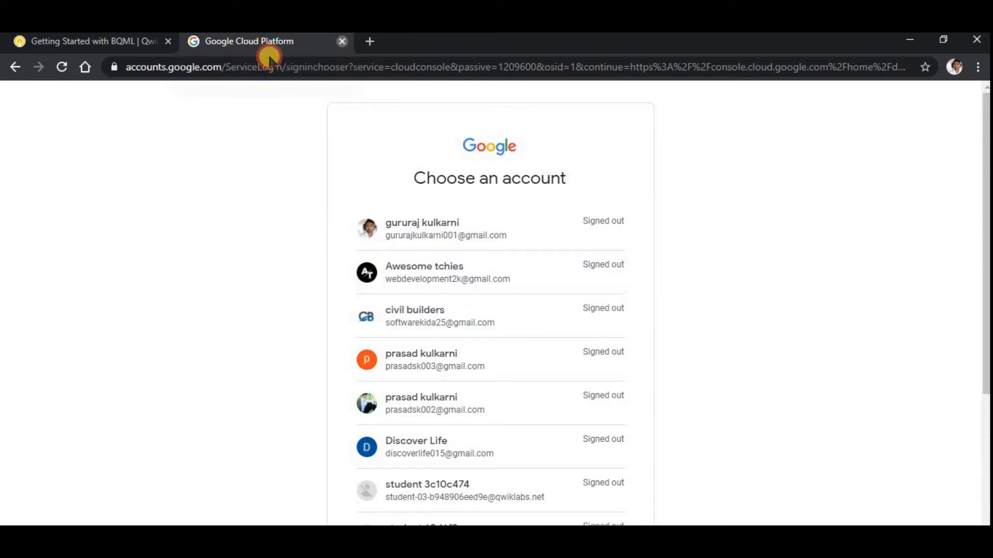
pyautogui.click(118, 296)
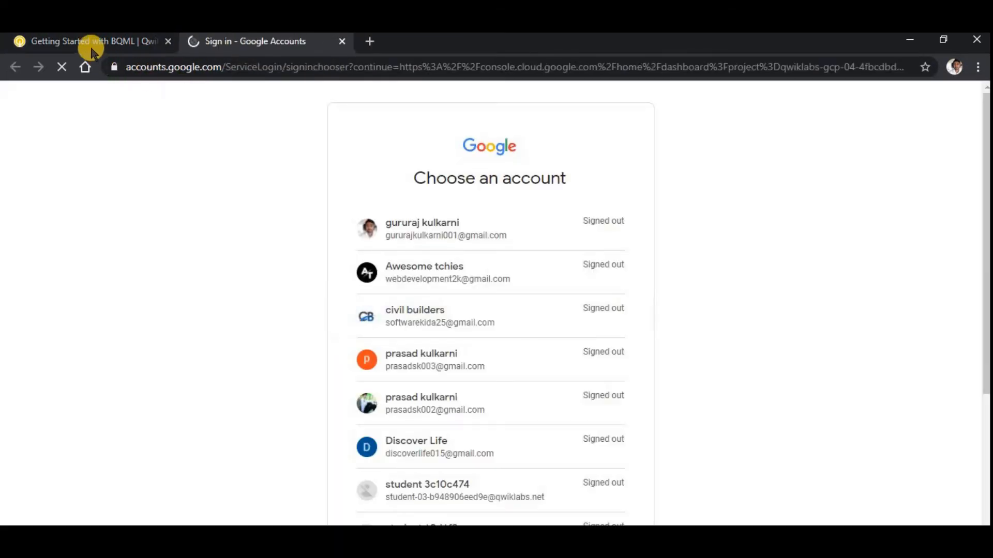
# - Copy the lab username again and submit it through the Use another account option
pyautogui.click(91, 41)
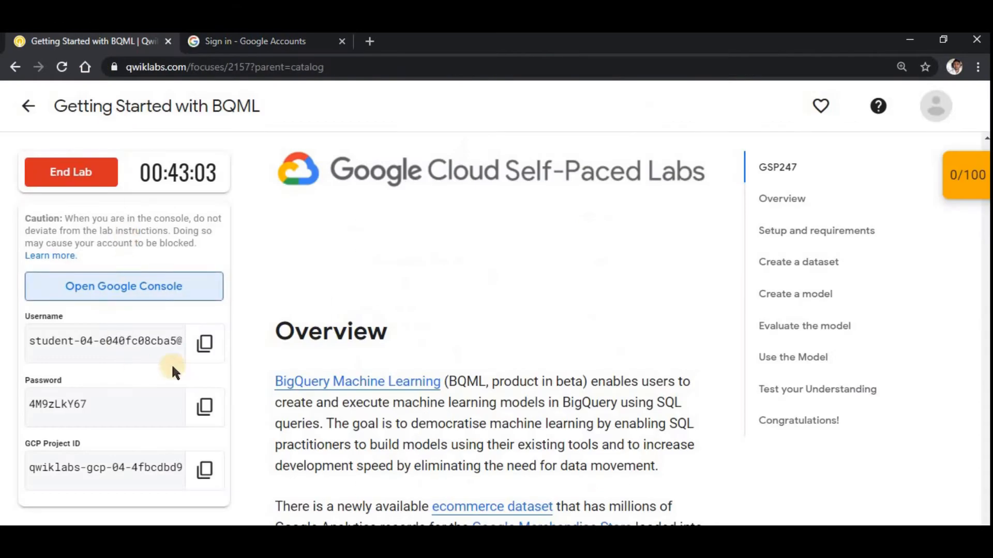
pyautogui.click(206, 344)
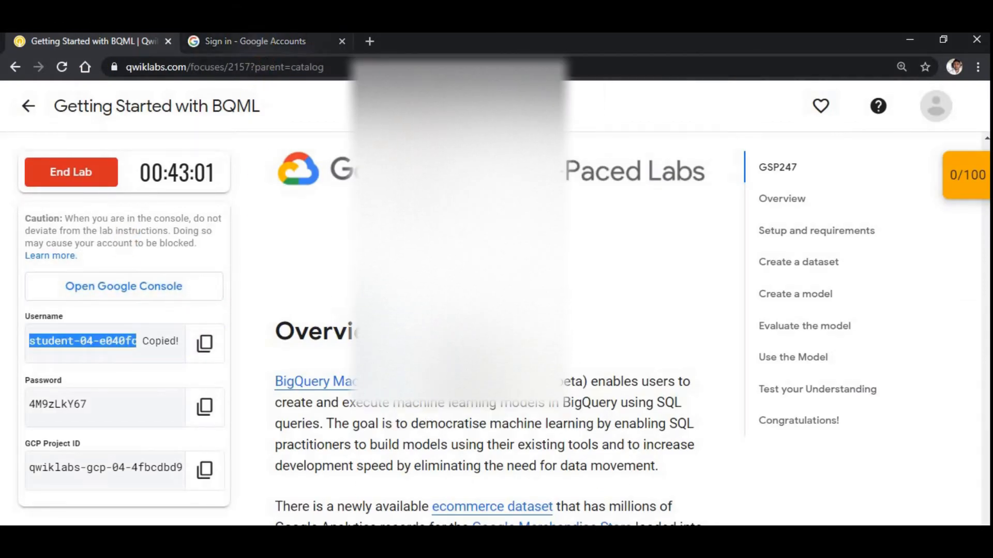
pyautogui.click(262, 46)
pyautogui.scroll(-5, 491, 455)
pyautogui.click(489, 458)
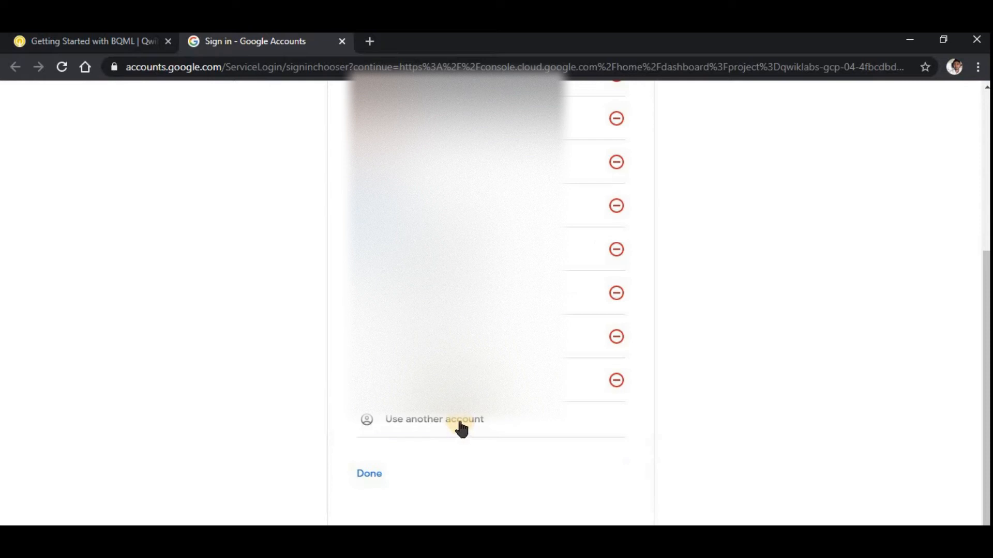
pyautogui.click(454, 417)
pyautogui.click(468, 295)
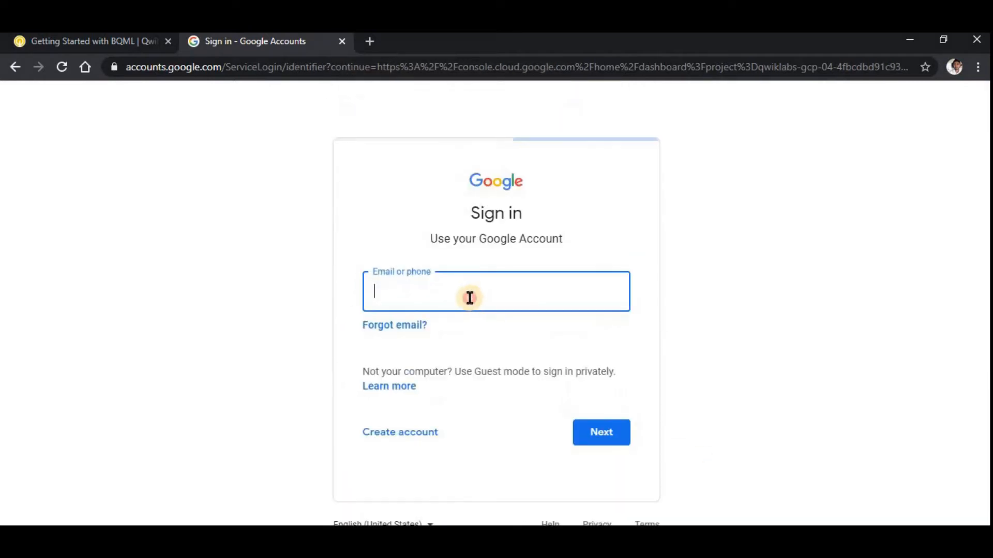
pyautogui.hotkey('ctrl', 'v')
pyautogui.click(609, 437)
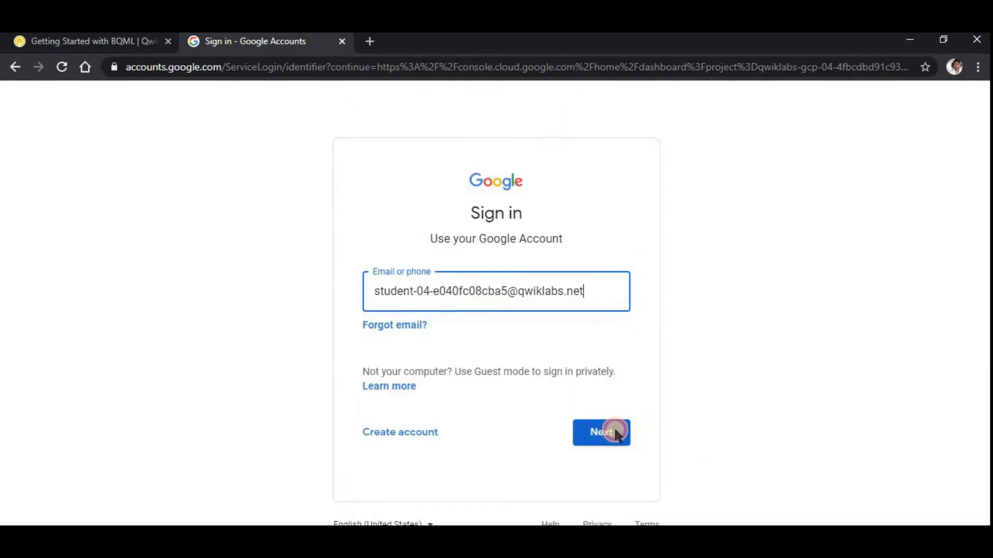
# - Sign in with the copied lab account password and agree to the Google Cloud Platform Terms of Service
pyautogui.click(111, 46)
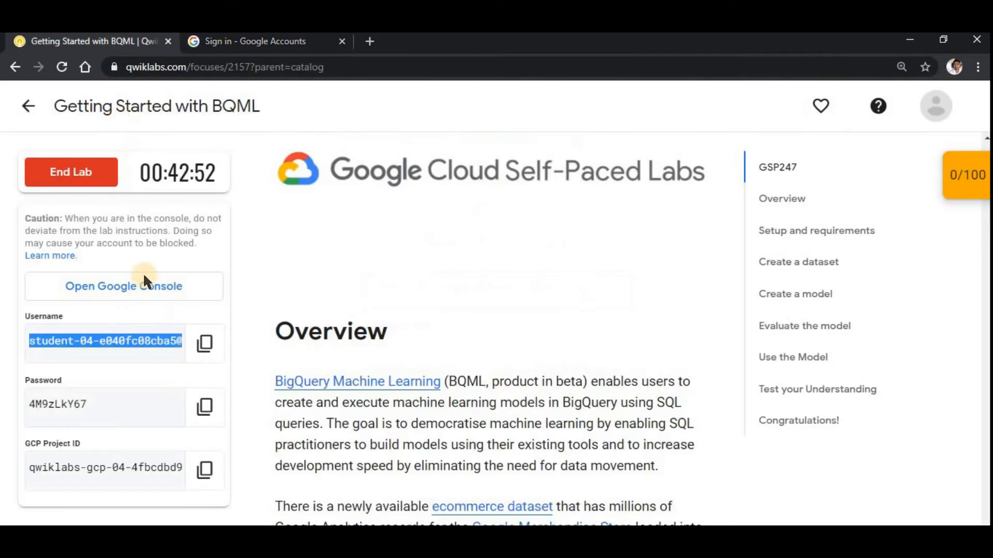
pyautogui.click(205, 406)
pyautogui.click(262, 44)
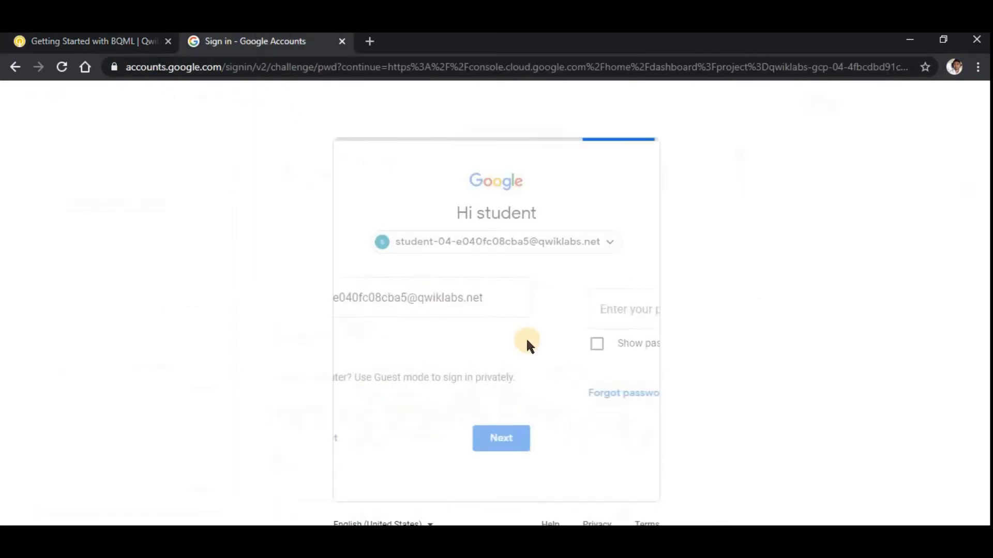
pyautogui.click(485, 317)
pyautogui.hotkey('ctrl', 'v')
pyautogui.click(603, 399)
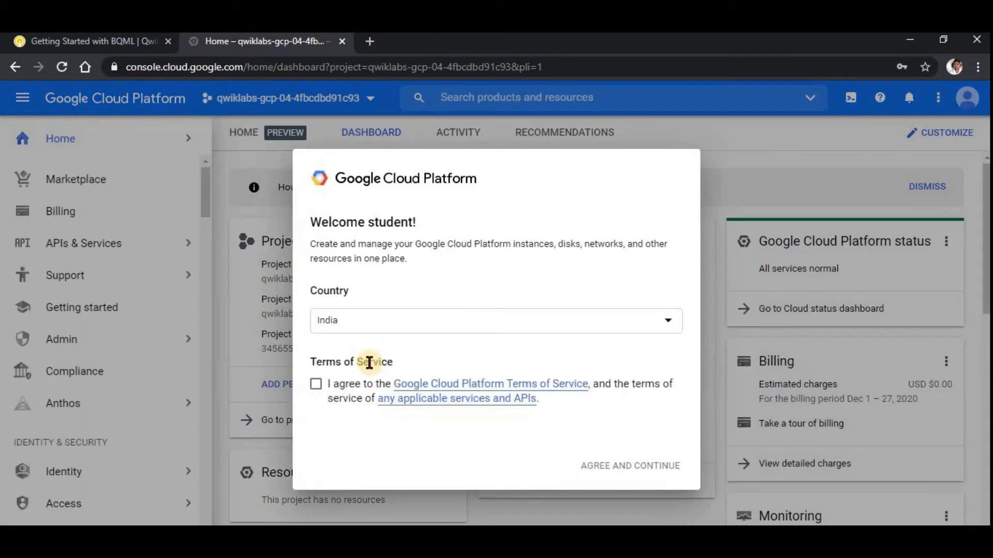
pyautogui.click(315, 384)
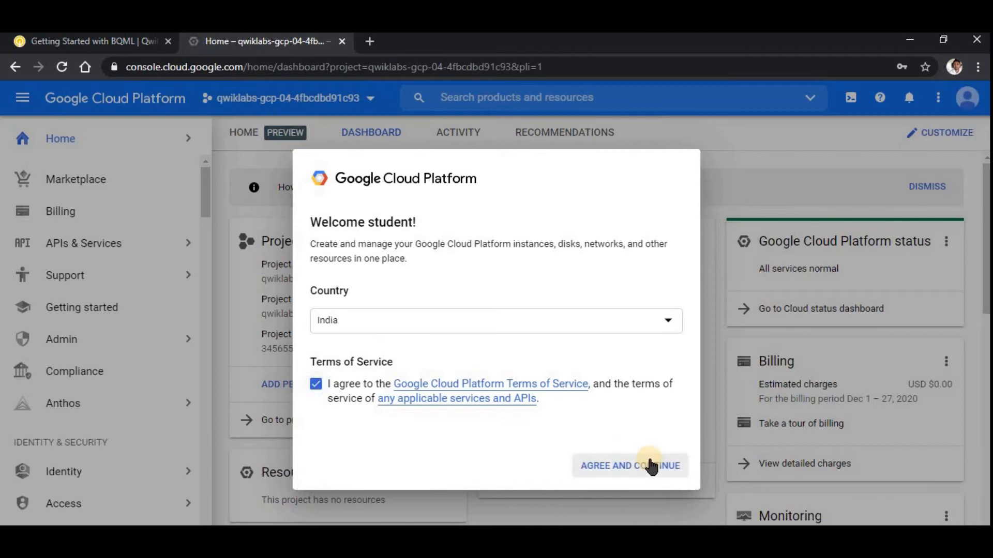
pyautogui.click(636, 460)
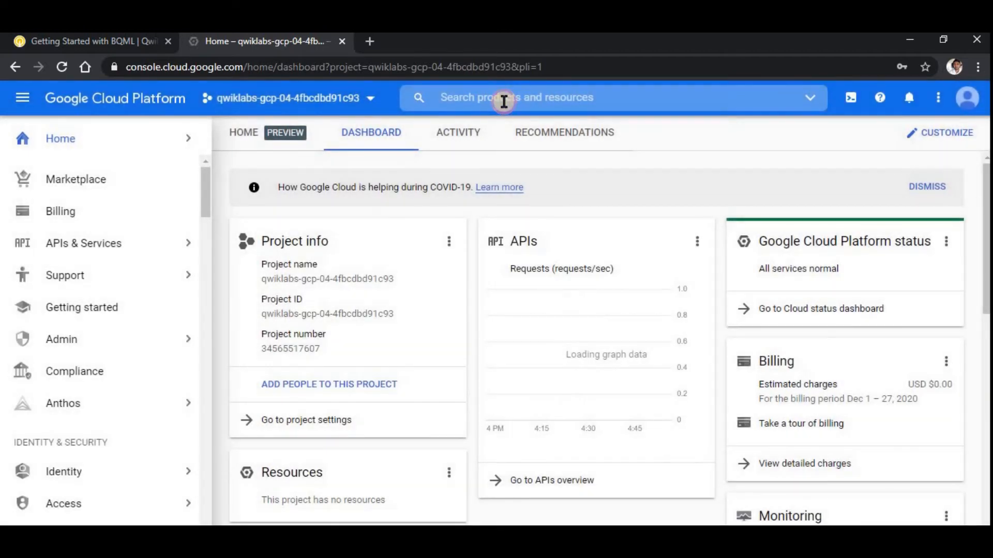
# - Search the console's products and resources for "bigq" and open the BigQuery product page
pyautogui.click(504, 99)
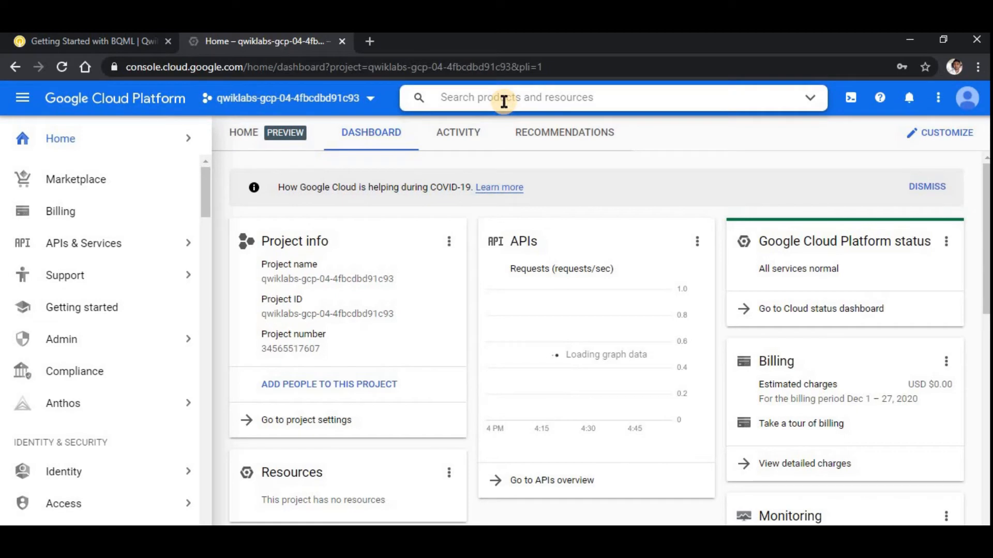
pyautogui.write('bigq')
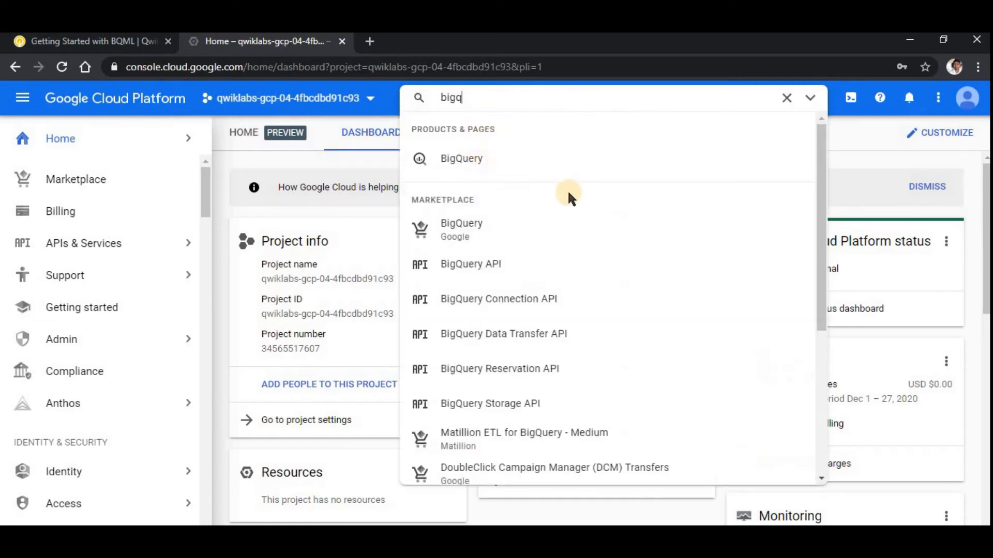
pyautogui.click(569, 160)
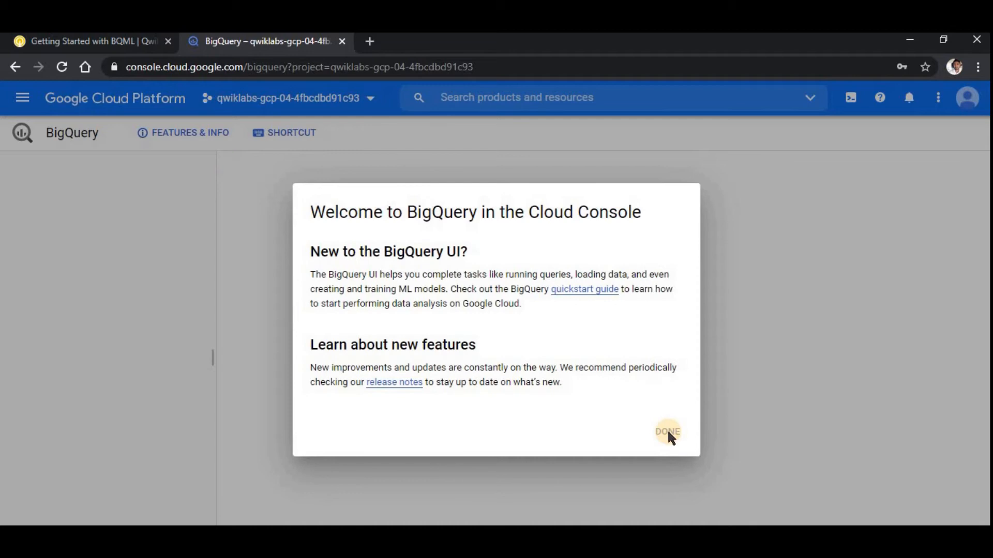
# - Dismiss the BigQuery welcome message, select the lab project in the resources and open its Create dataset form
pyautogui.click(667, 430)
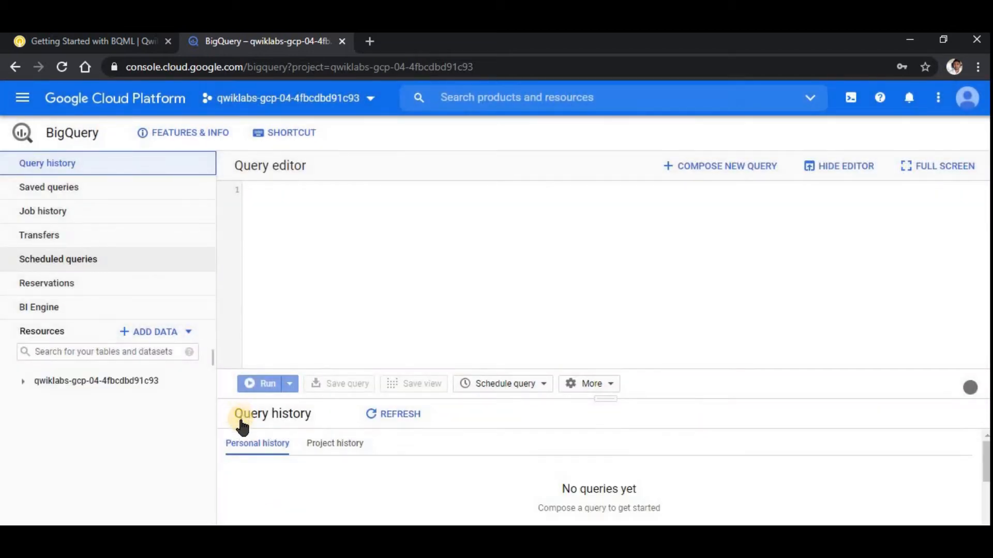
pyautogui.click(83, 382)
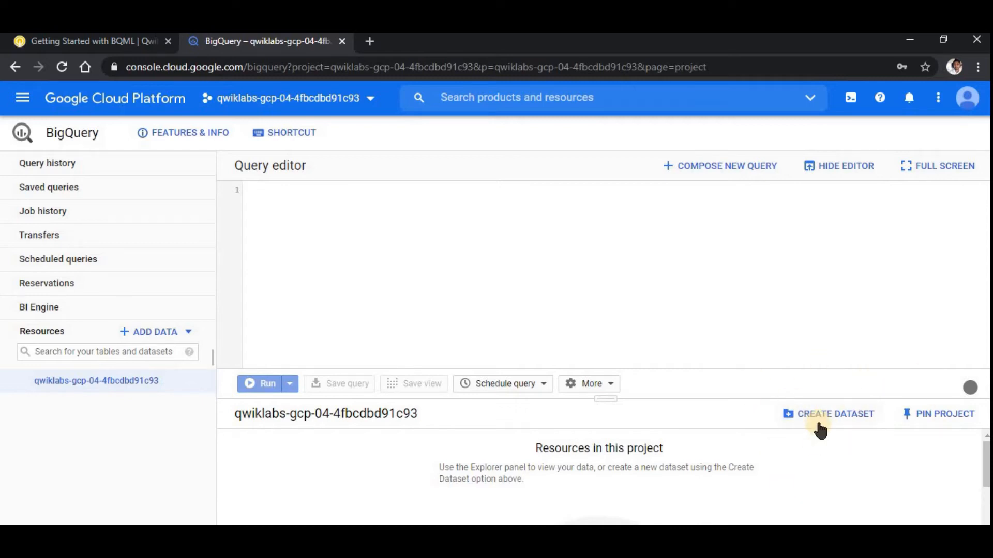
pyautogui.click(839, 423)
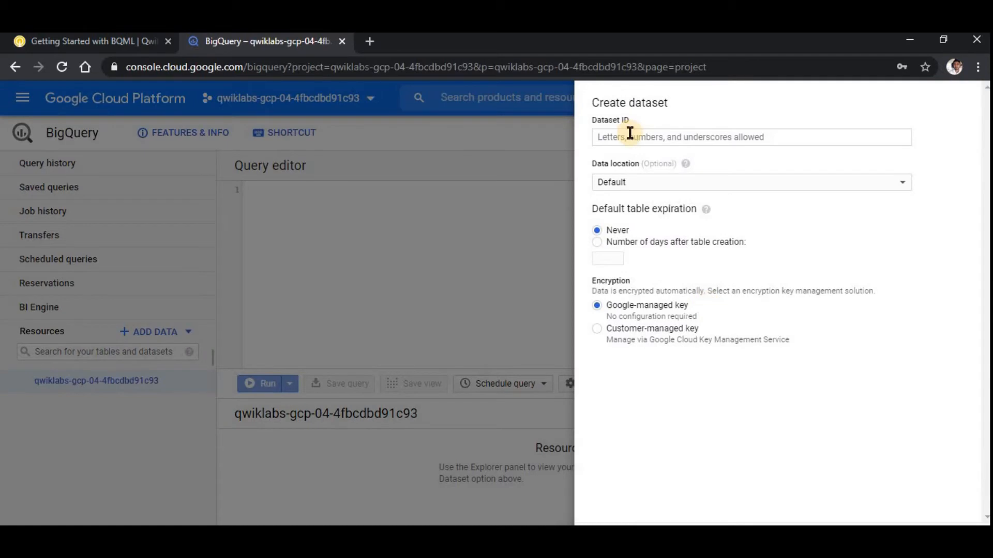
# - Copy the dataset name bqml_lab from the lab's Create a dataset section and paste it as the new dataset's ID
pyautogui.click(111, 41)
pyautogui.scroll(-1, 466, 398)
pyautogui.scroll(-20, 477, 403)
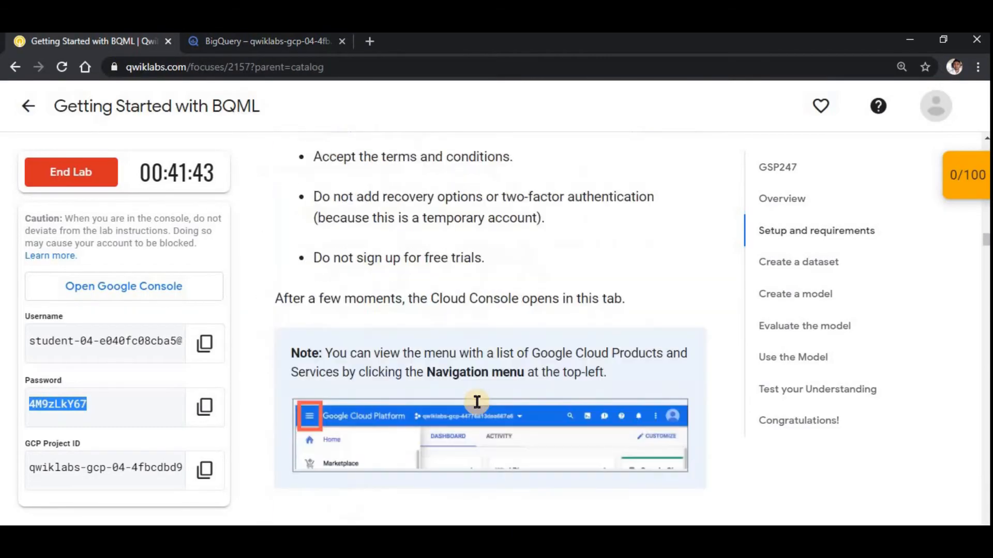
pyautogui.scroll(-15, 477, 402)
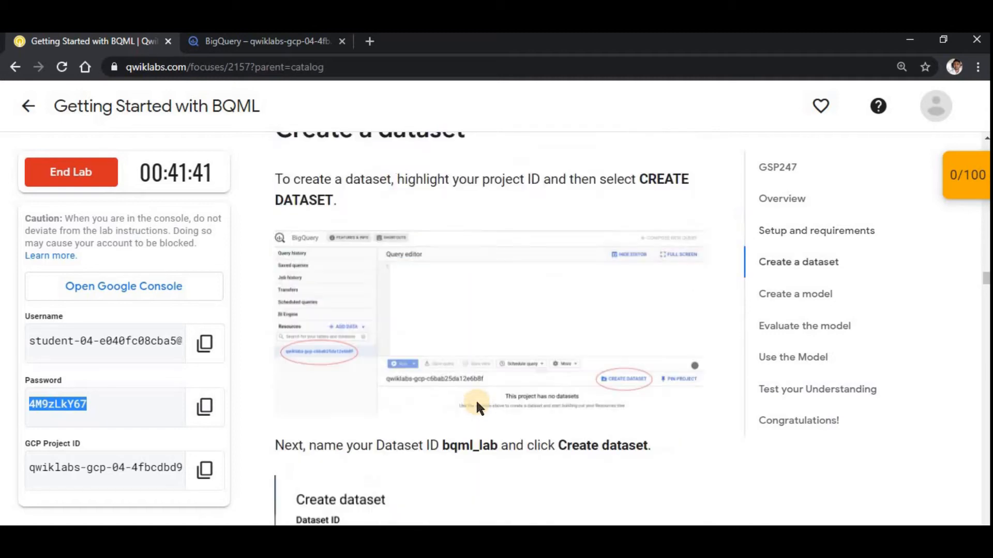
pyautogui.scroll(6, 471, 381)
pyautogui.moveTo(443, 446); pyautogui.dragTo(499, 446)
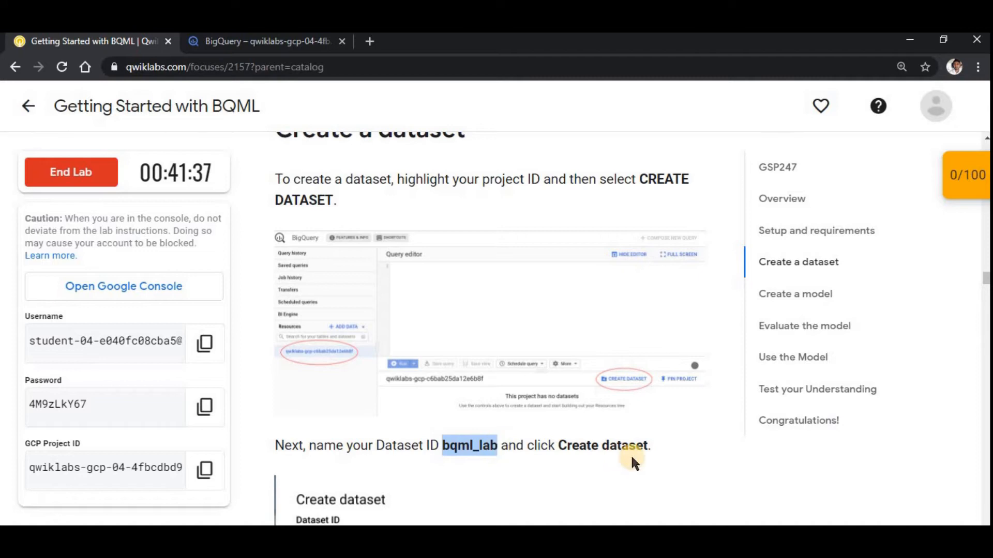
pyautogui.click(235, 41)
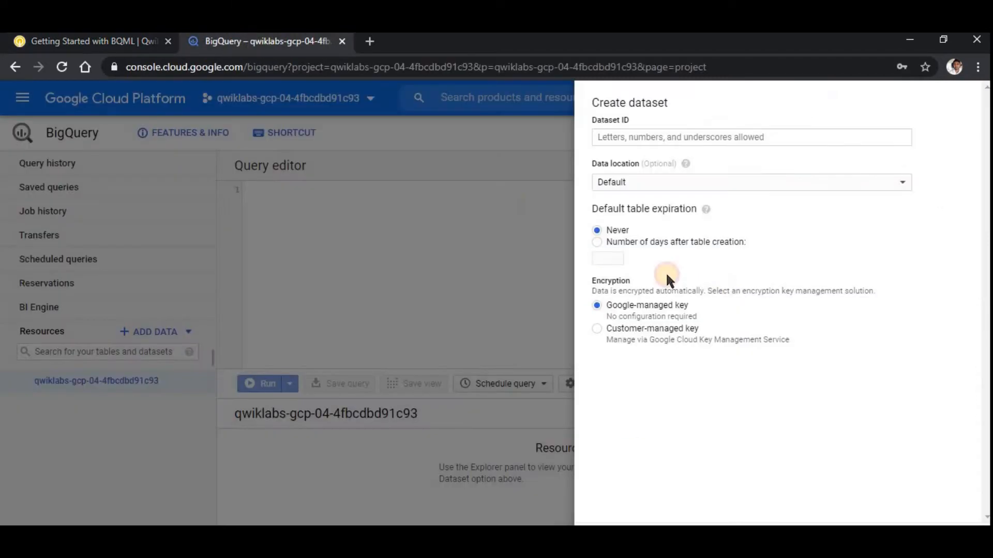
pyautogui.click(653, 137)
pyautogui.hotkey('ctrl', 'v')
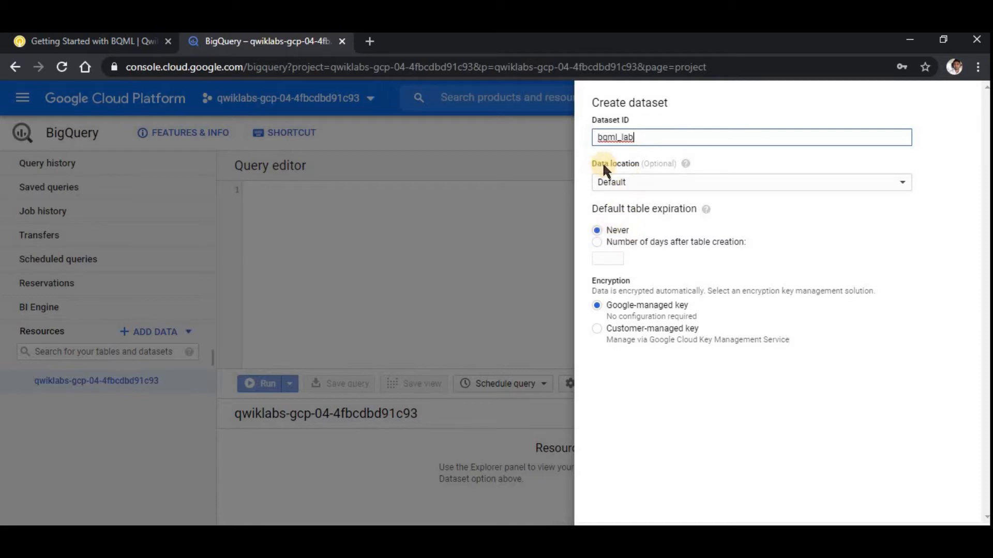
# - Compare the other dataset settings with the lab's example and create the bqml_lab dataset with the default options
pyautogui.click(122, 41)
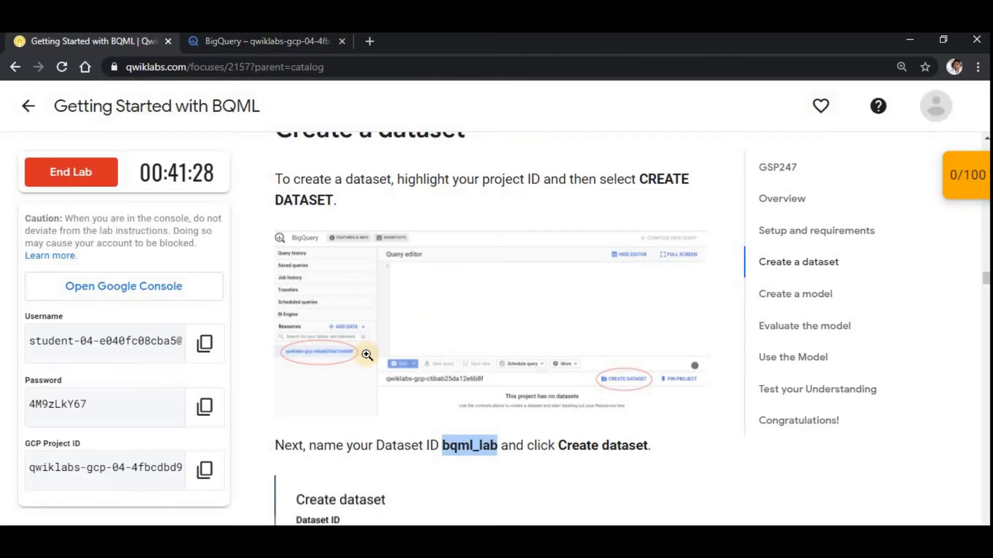
pyautogui.scroll(-7, 393, 335)
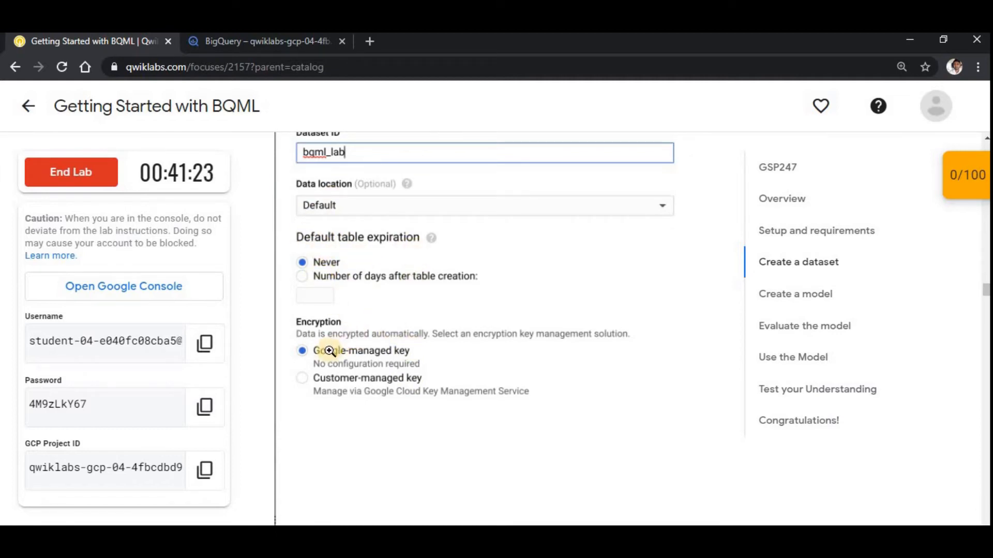
pyautogui.click(233, 41)
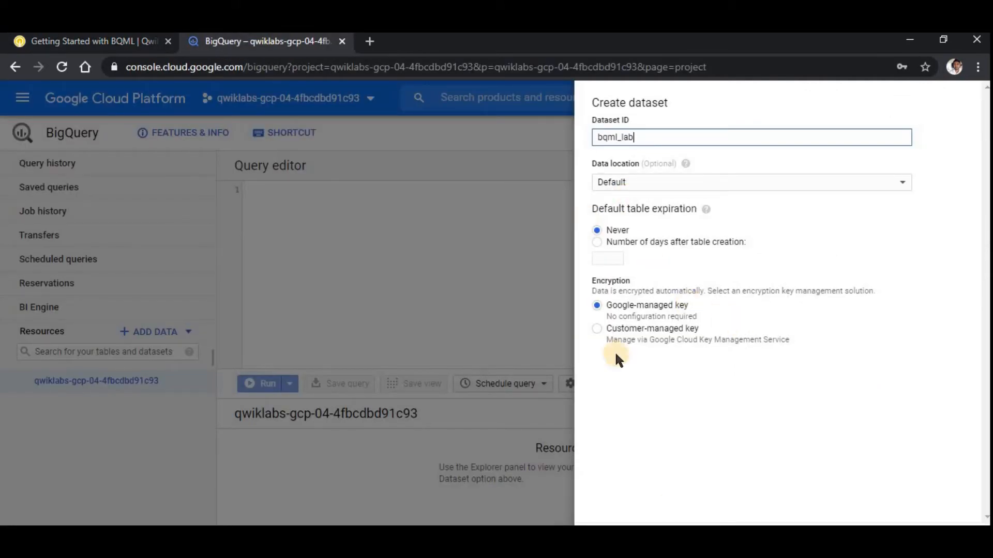
pyautogui.press('Return')
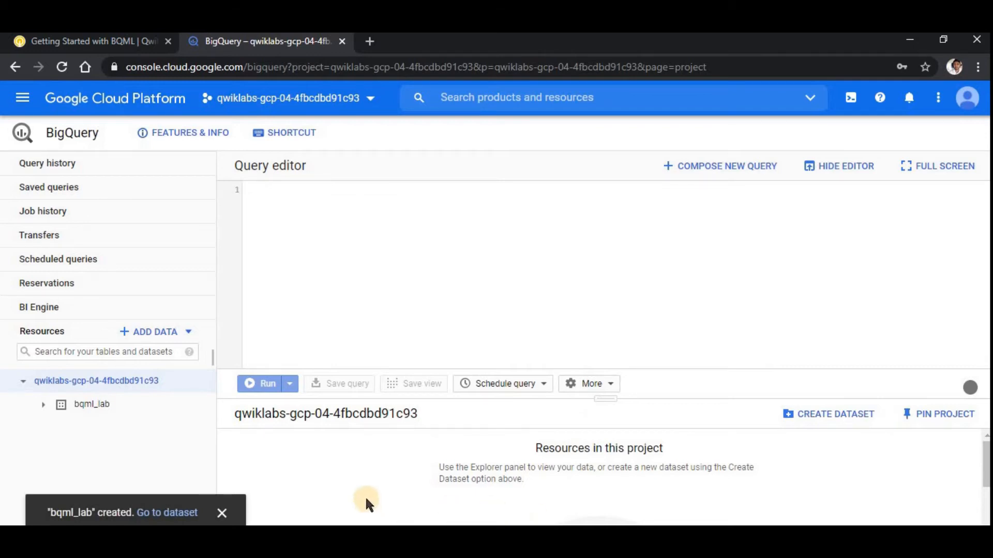
# - Return to the lab instructions and copy the CREATE OR REPLACE MODEL query from the Create a model section
pyautogui.click(88, 40)
pyautogui.scroll(-5, 586, 421)
pyautogui.scroll(-7, 586, 420)
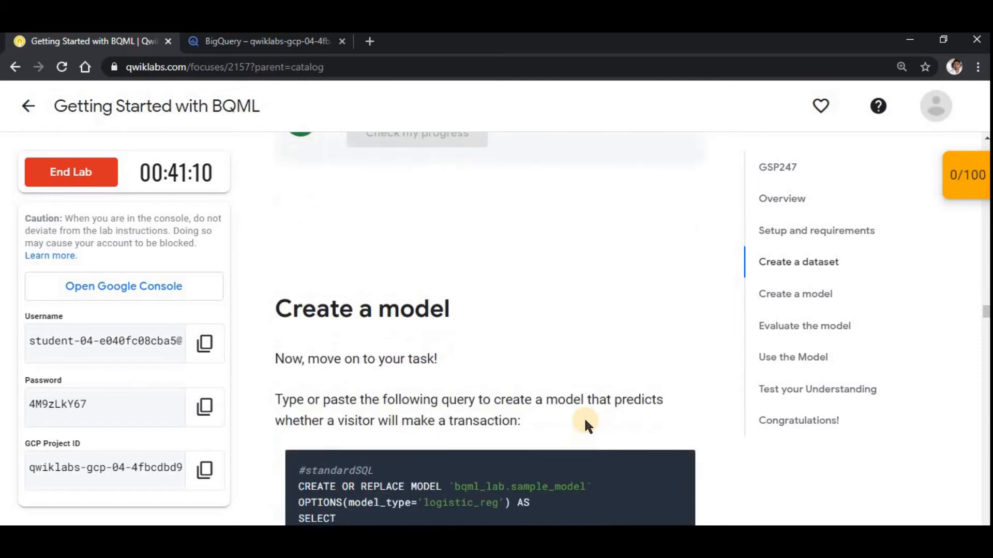
pyautogui.scroll(3, 526, 380)
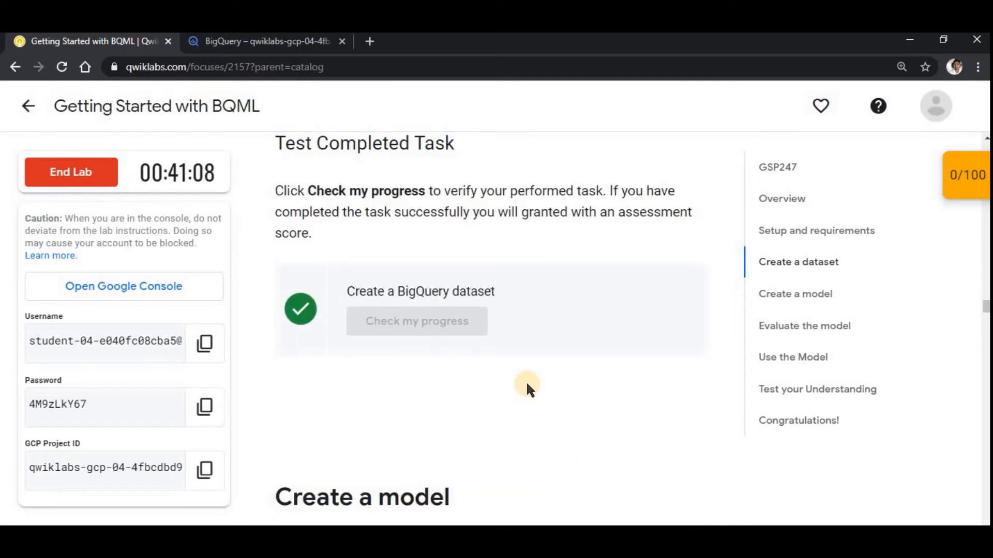
pyautogui.scroll(-7, 526, 381)
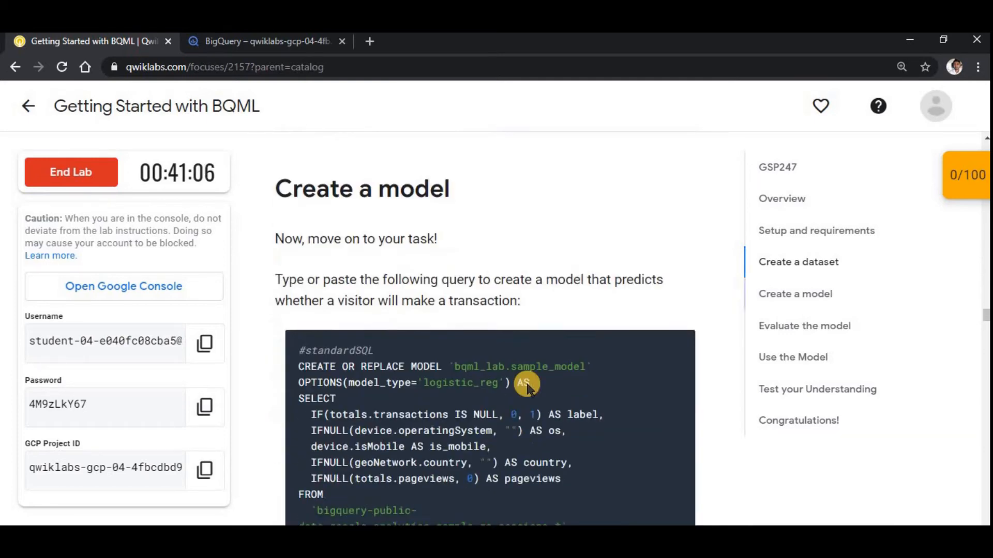
pyautogui.click(680, 268)
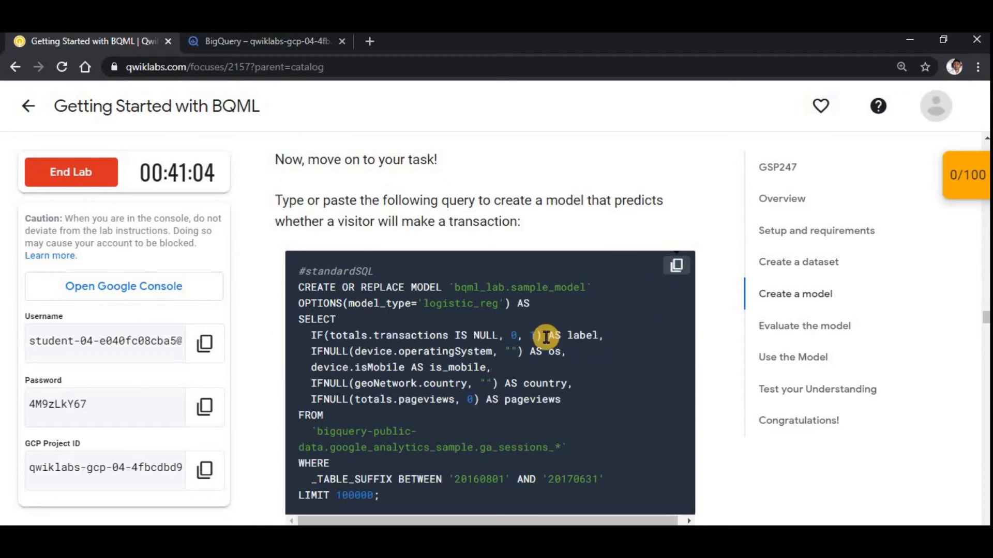
# - Run the progress check for the Create a BigQuery dataset checkpoint, acknowledge the result and close the checkpoint list
pyautogui.scroll(5, 418, 347)
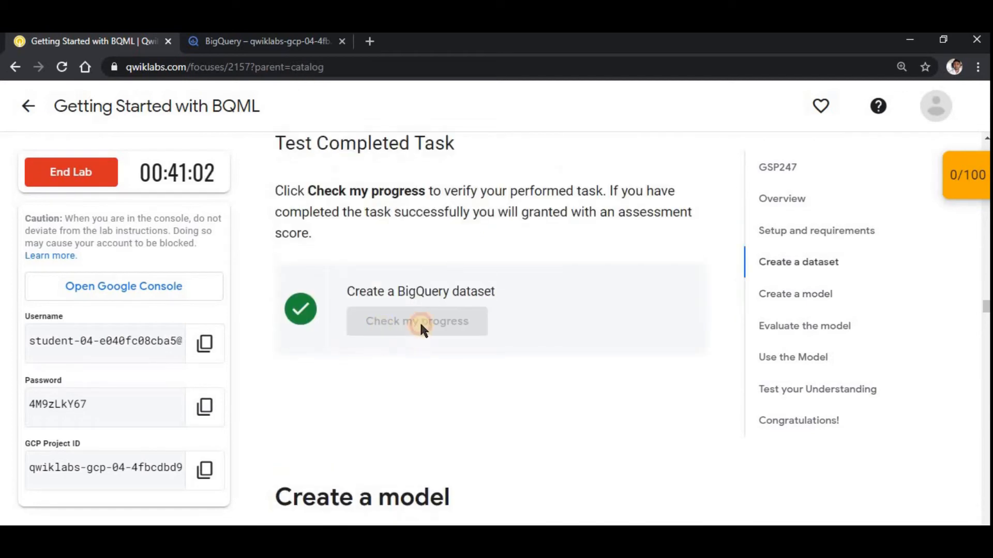
pyautogui.click(961, 179)
pyautogui.click(850, 232)
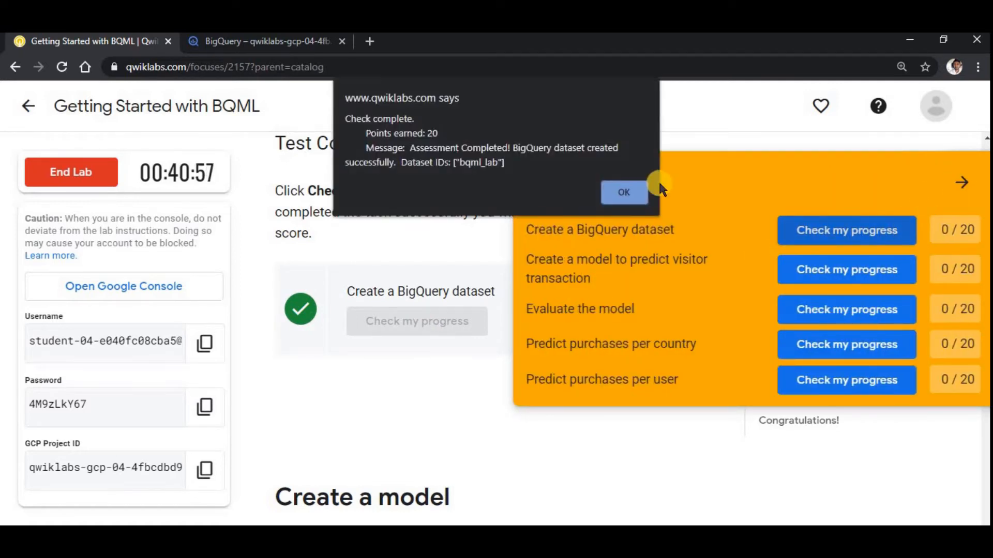
pyautogui.click(621, 194)
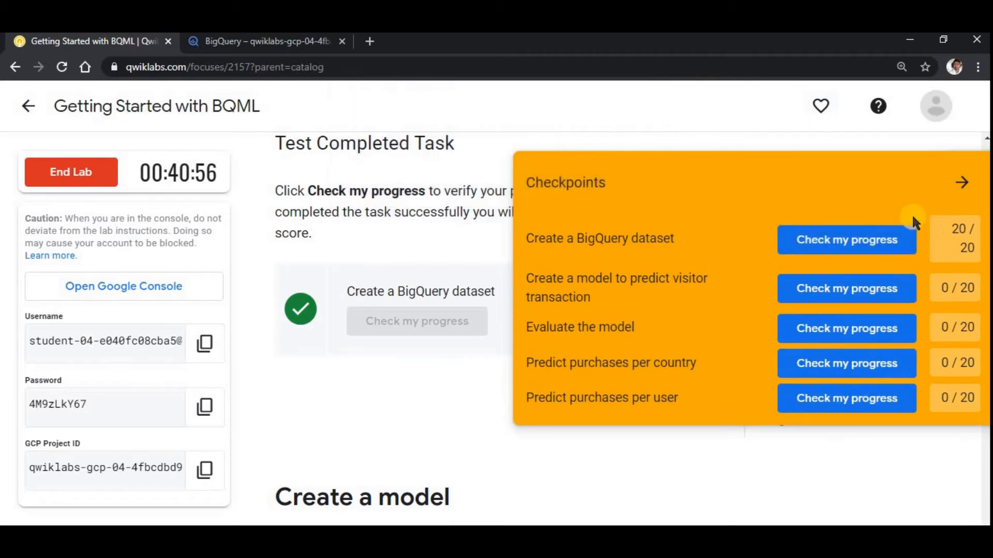
pyautogui.click(960, 187)
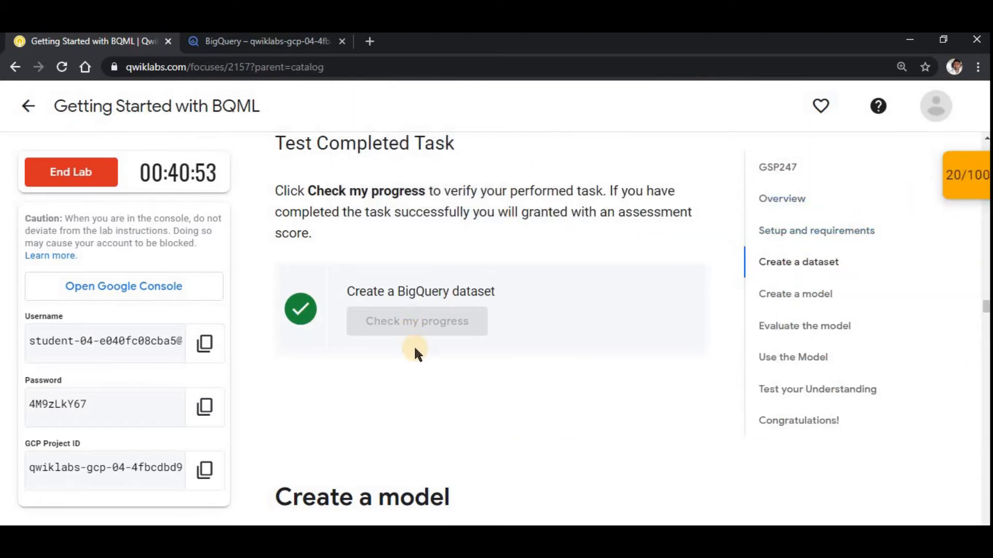
# - Paste the copied query for the logistic_reg model bqml_lab.sample_model into the BigQuery query editor and run it
pyautogui.scroll(-4, 413, 345)
pyautogui.click(263, 41)
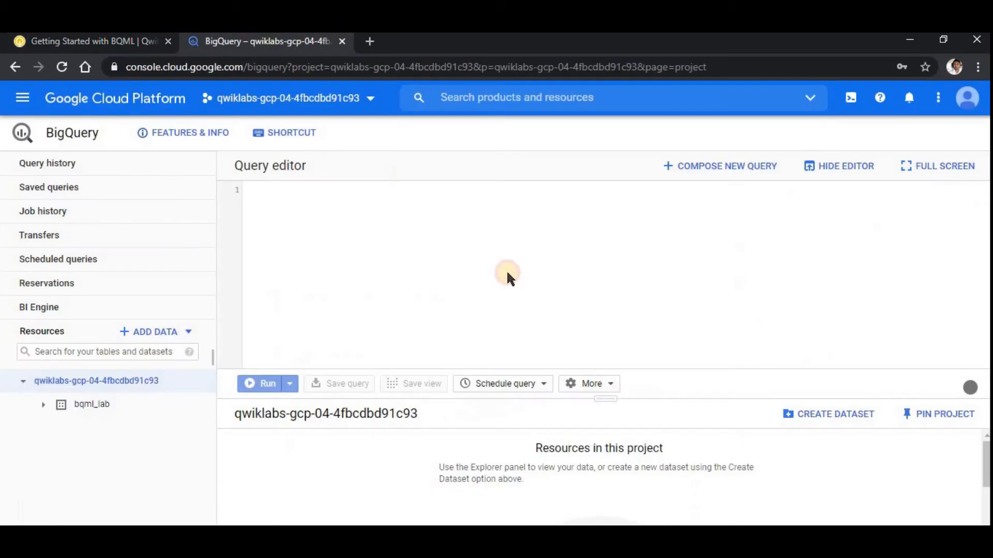
pyautogui.hotkey('ctrl', 'v')
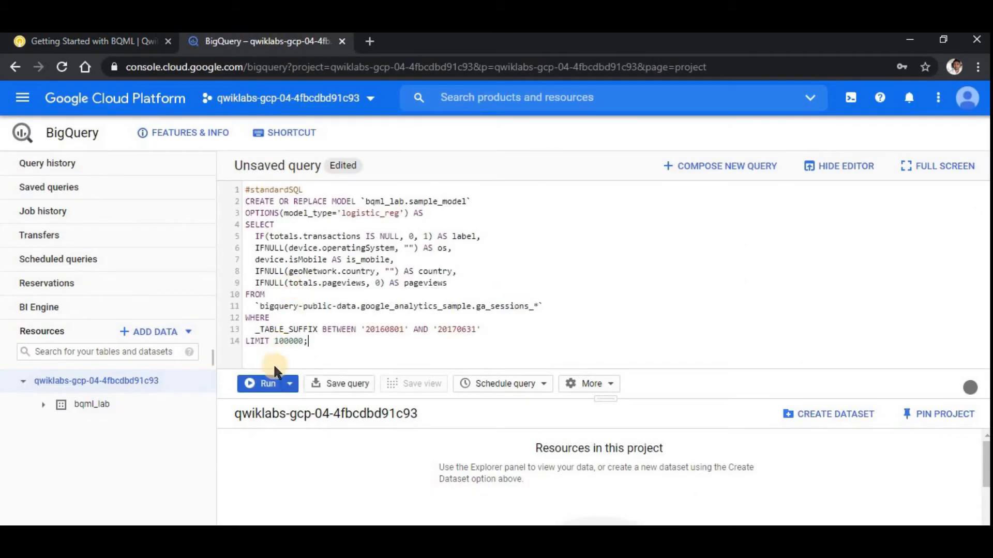
pyautogui.click(265, 383)
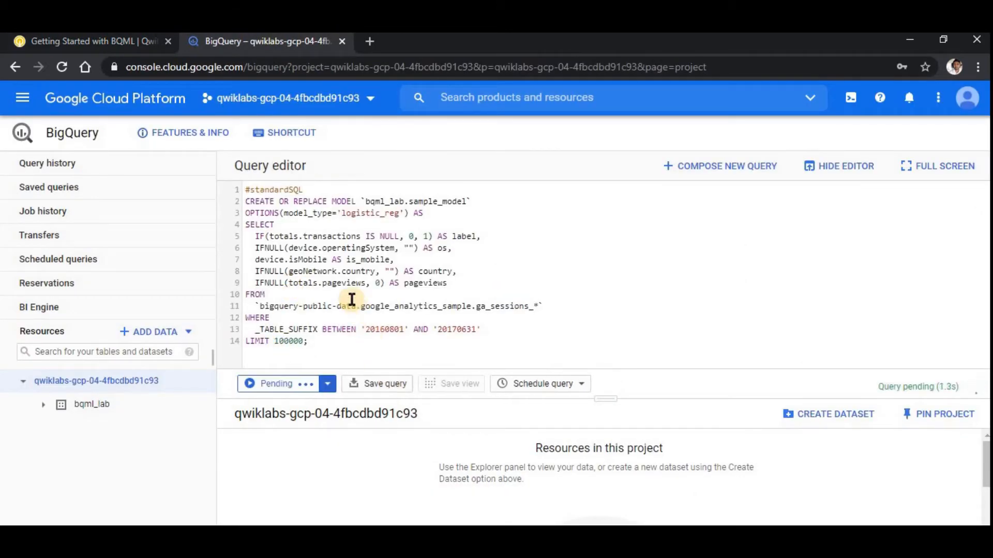
# - Examine the model name and the model type option in the query's CREATE OR REPLACE MODEL clause
pyautogui.moveTo(281, 294); pyautogui.dragTo(441, 221)
pyautogui.click(252, 201)
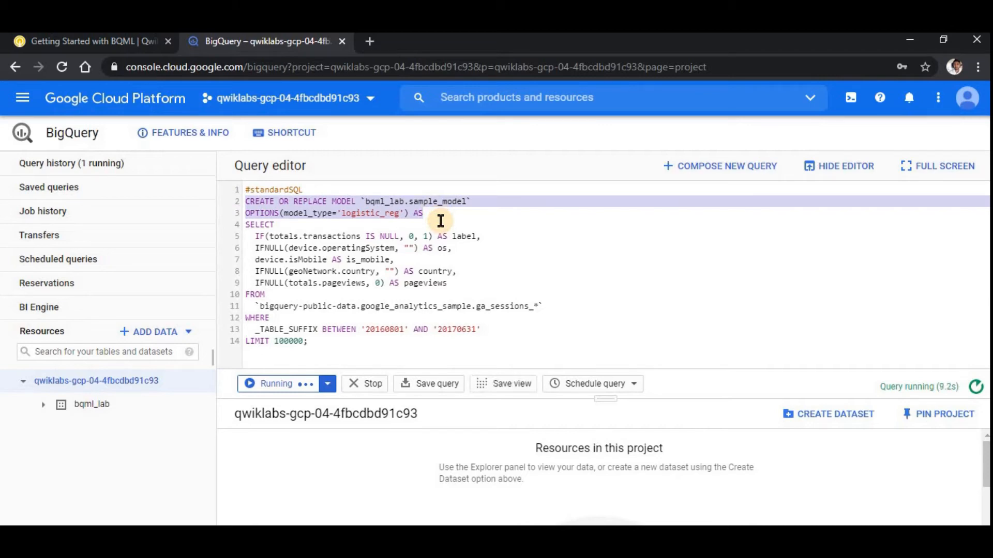
pyautogui.click(435, 215)
pyautogui.moveTo(442, 201); pyautogui.dragTo(361, 201)
pyautogui.click(499, 201)
pyautogui.moveTo(499, 201); pyautogui.dragTo(366, 201)
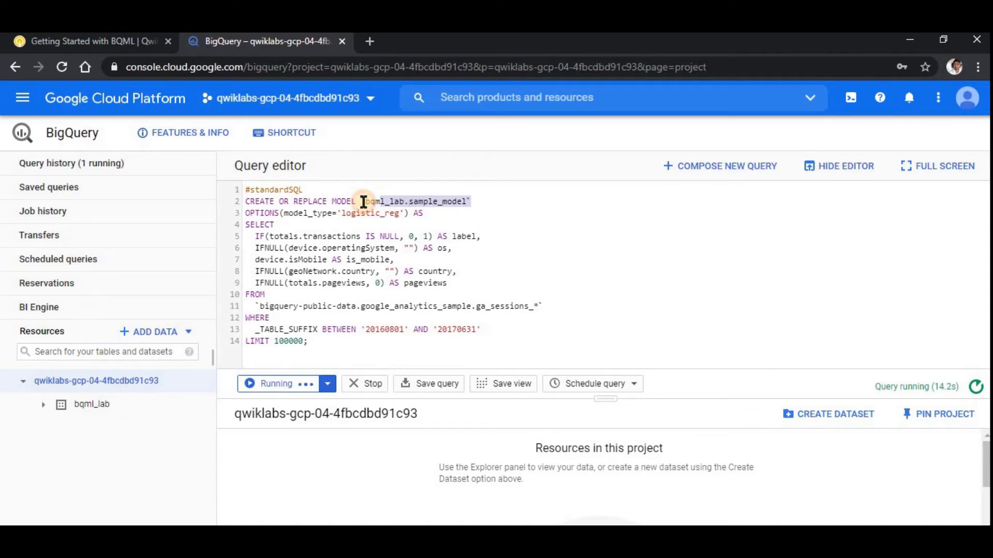
pyautogui.doubleClick(306, 214)
pyautogui.doubleClick(394, 214)
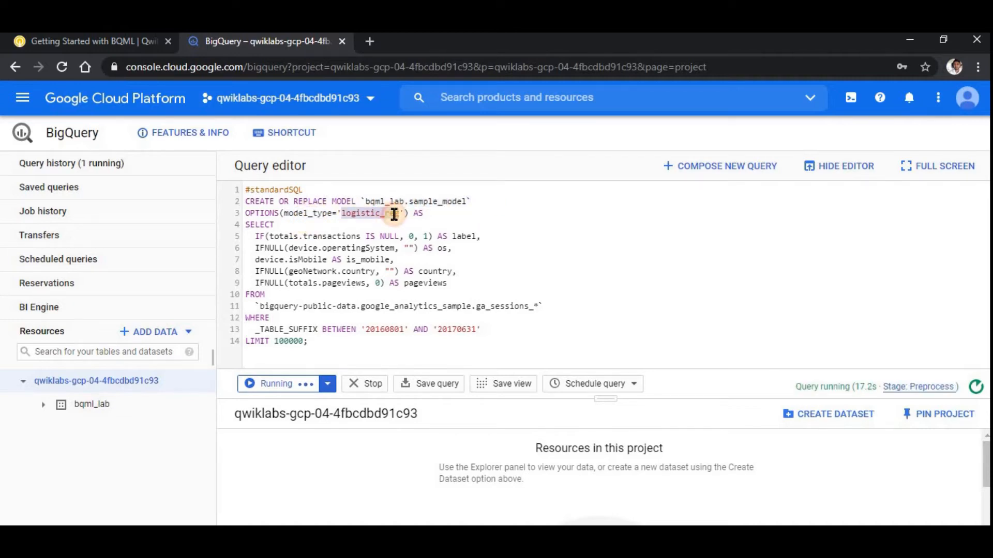
pyautogui.moveTo(401, 213); pyautogui.dragTo(342, 214)
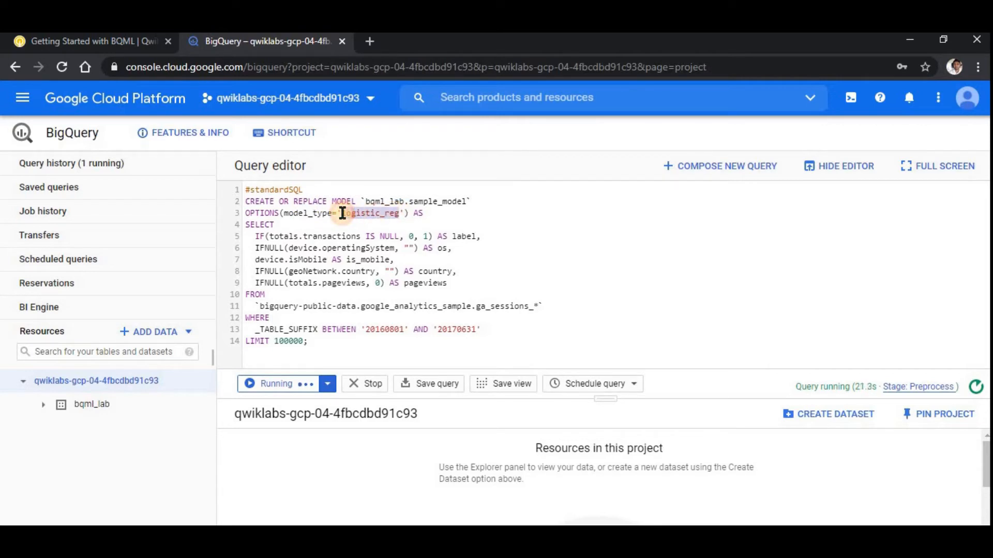
pyautogui.moveTo(283, 214); pyautogui.dragTo(377, 213)
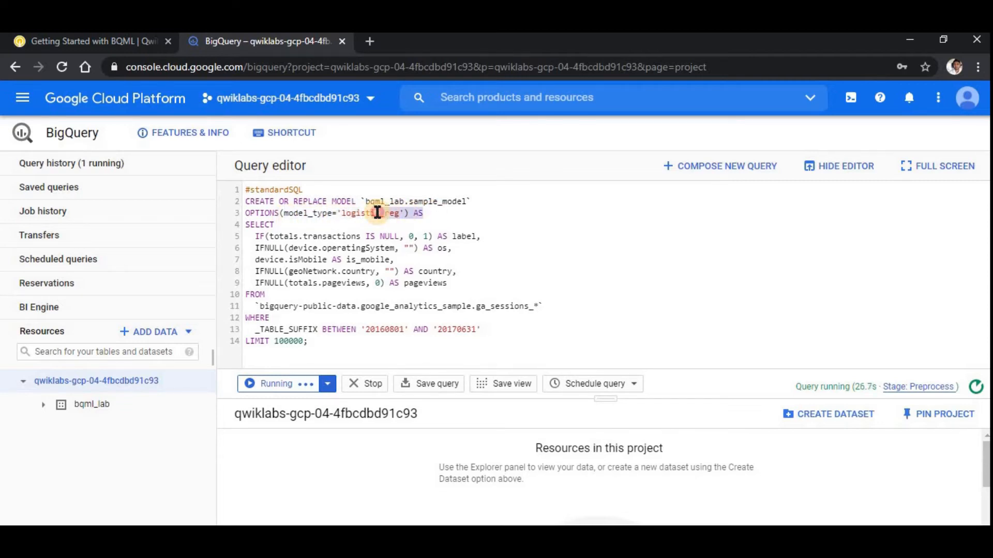
pyautogui.doubleClick(438, 201)
pyautogui.doubleClick(372, 213)
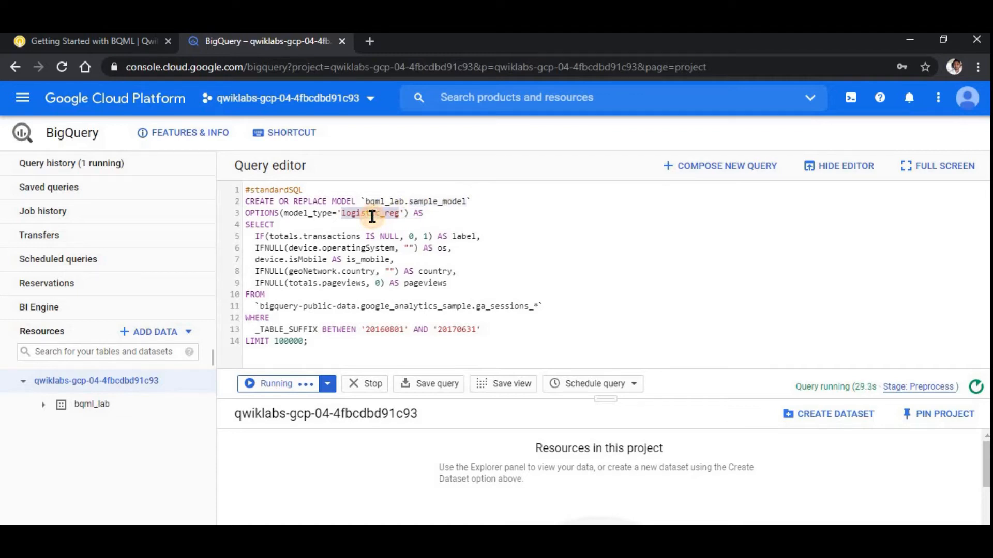
# - Examine the query's SELECT statement, including its selected columns and the public dataset it reads from
pyautogui.click(259, 223)
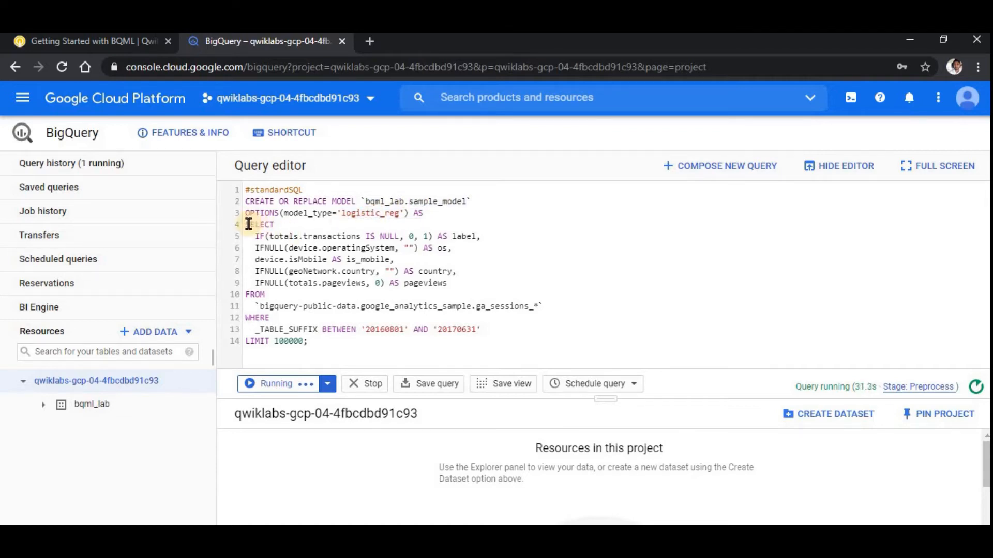
pyautogui.moveTo(247, 224); pyautogui.dragTo(344, 336)
pyautogui.click(828, 362)
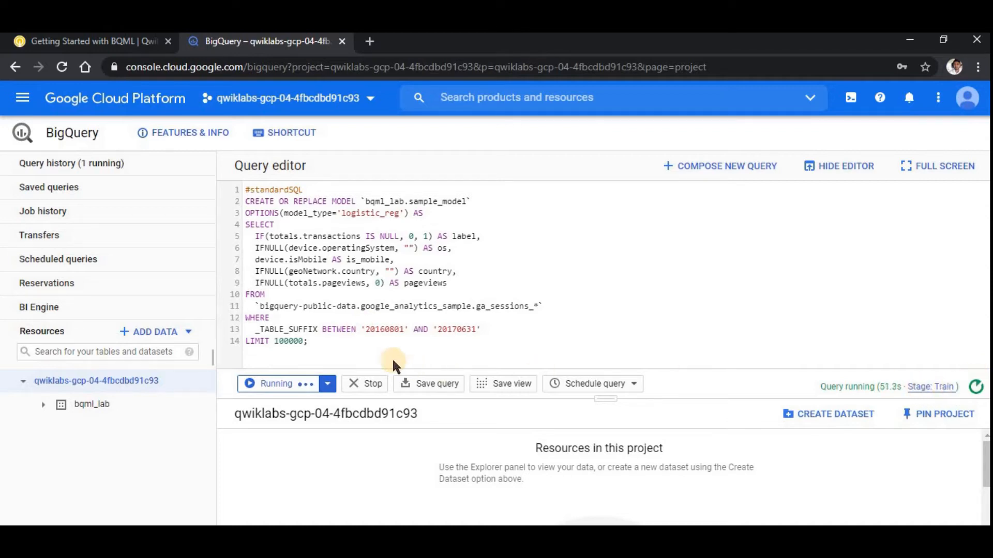
pyautogui.moveTo(258, 228); pyautogui.dragTo(311, 345)
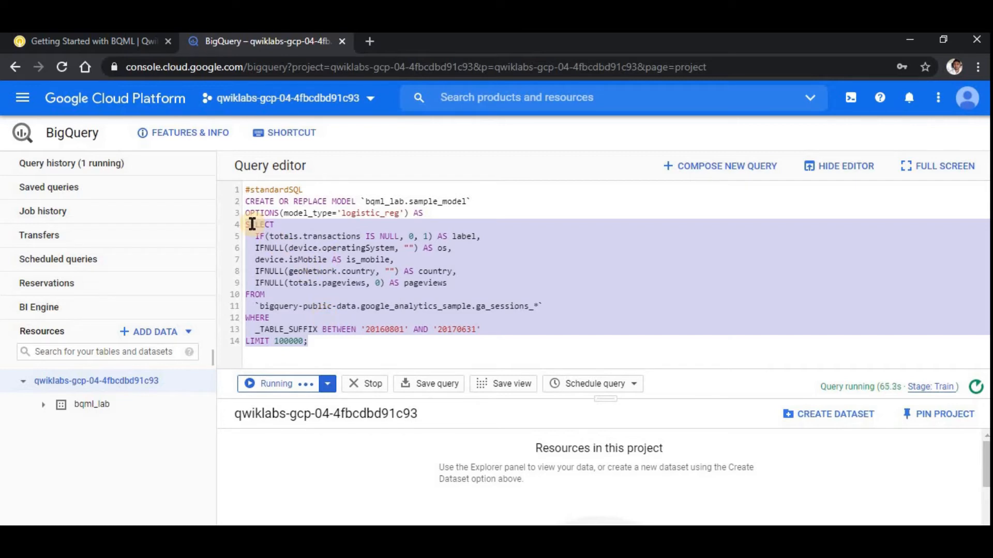
pyautogui.click(399, 248)
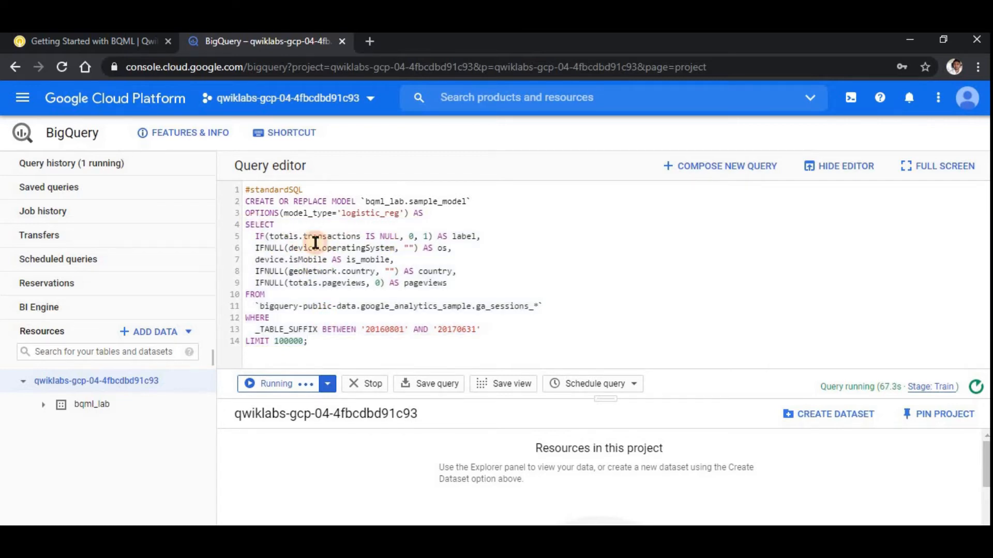
pyautogui.moveTo(261, 237); pyautogui.dragTo(454, 285)
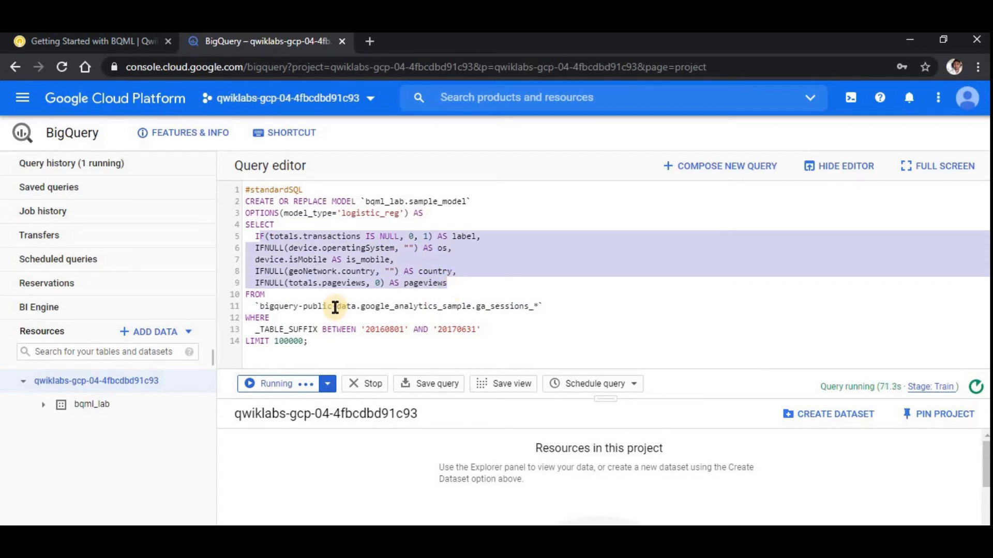
pyautogui.click(486, 313)
pyautogui.moveTo(260, 306); pyautogui.dragTo(358, 305)
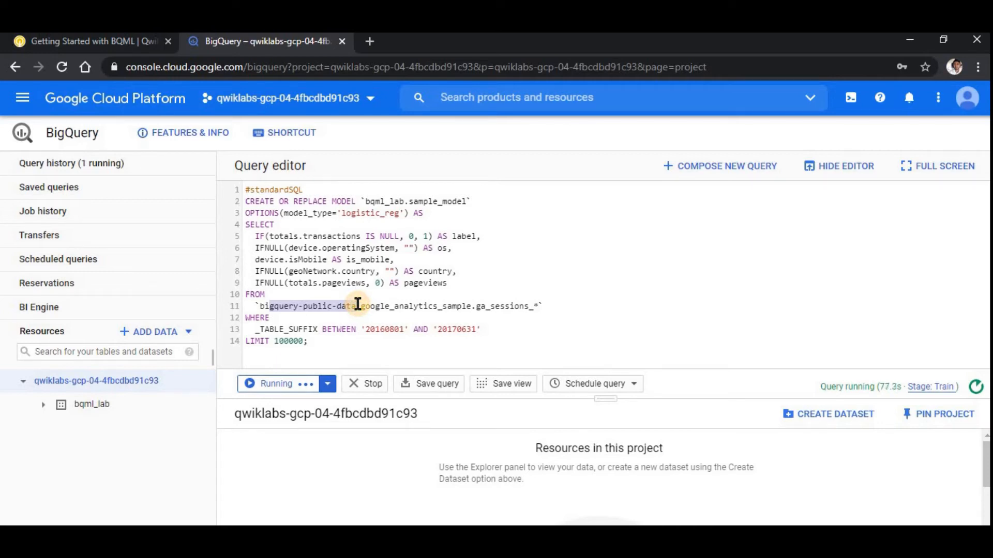
# - Examine the public project, the google_analytics_sample dataset and the ga_sessions_* tables named in the query's FROM clause
pyautogui.moveTo(361, 306); pyautogui.dragTo(529, 306)
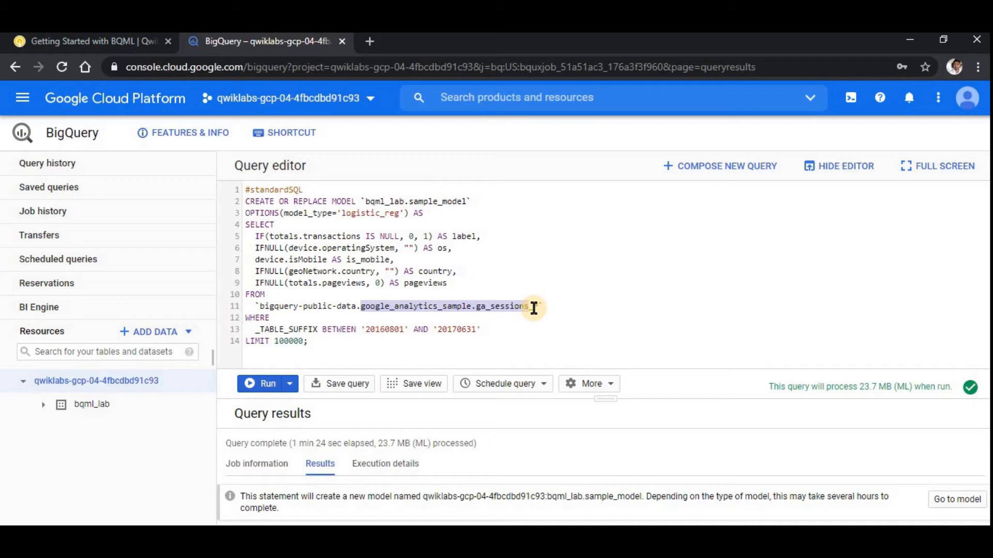
pyautogui.moveTo(569, 308); pyautogui.dragTo(438, 308)
pyautogui.click(304, 309)
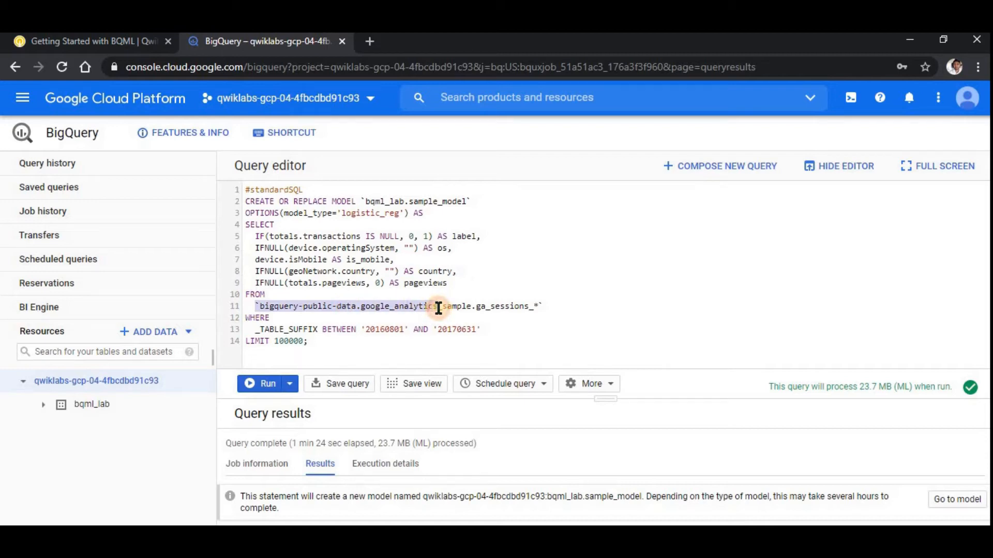
pyautogui.click(439, 308)
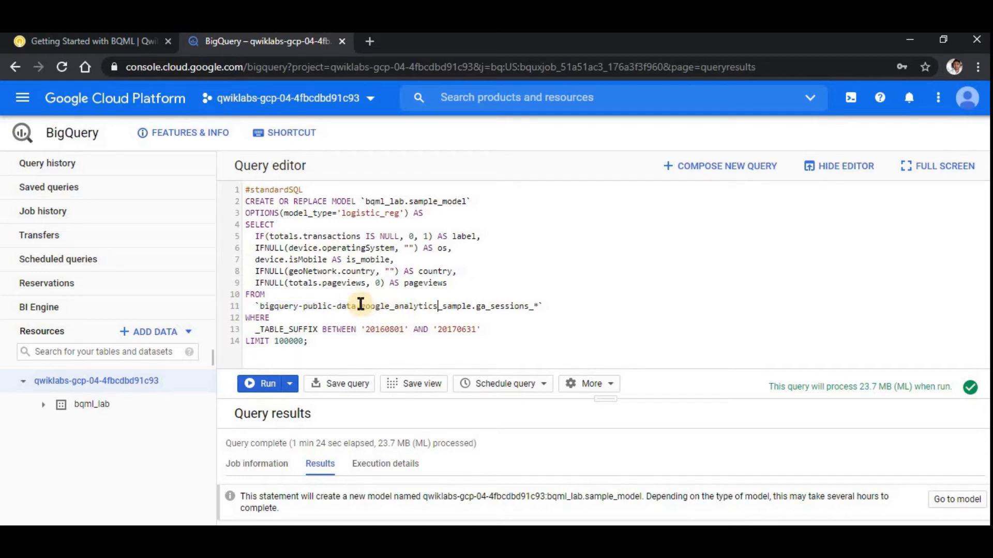
pyautogui.moveTo(357, 309); pyautogui.dragTo(260, 309)
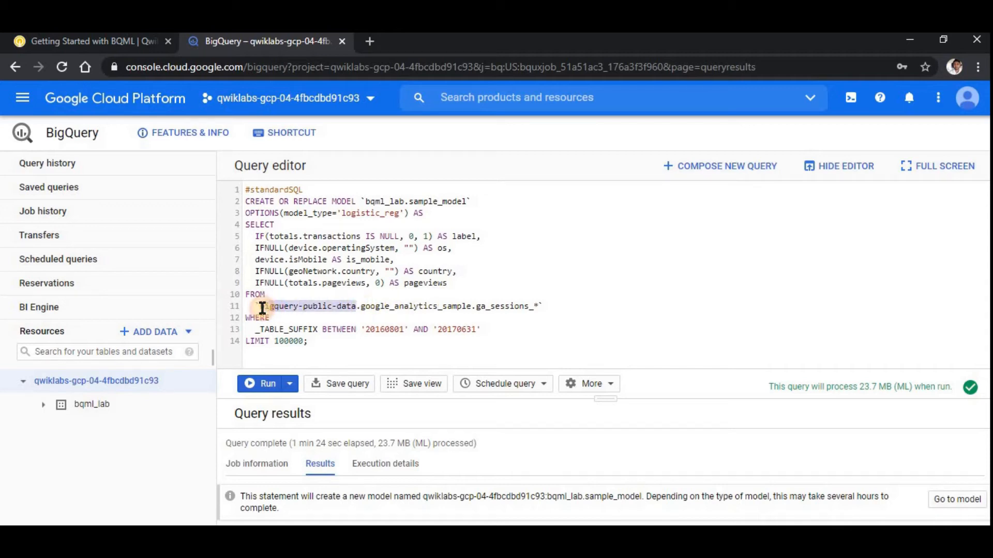
pyautogui.moveTo(362, 309); pyautogui.dragTo(534, 308)
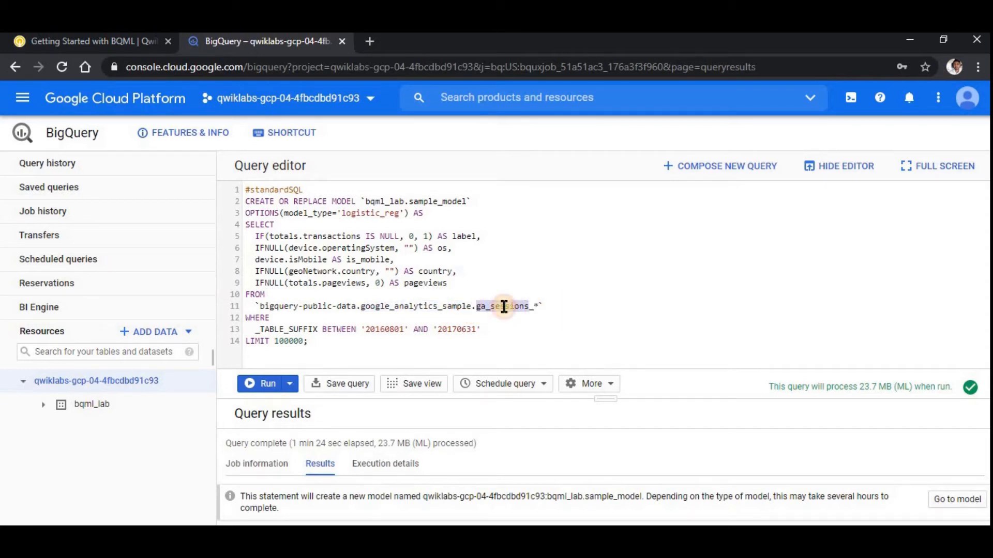
pyautogui.doubleClick(537, 307)
pyautogui.press('End')
# - Examine the SELECT statement supplying the training data, the logistic_reg model type and the query's data processing estimate
pyautogui.keyDown('shift'); pyautogui.click(295, 237); pyautogui.keyUp('shift')
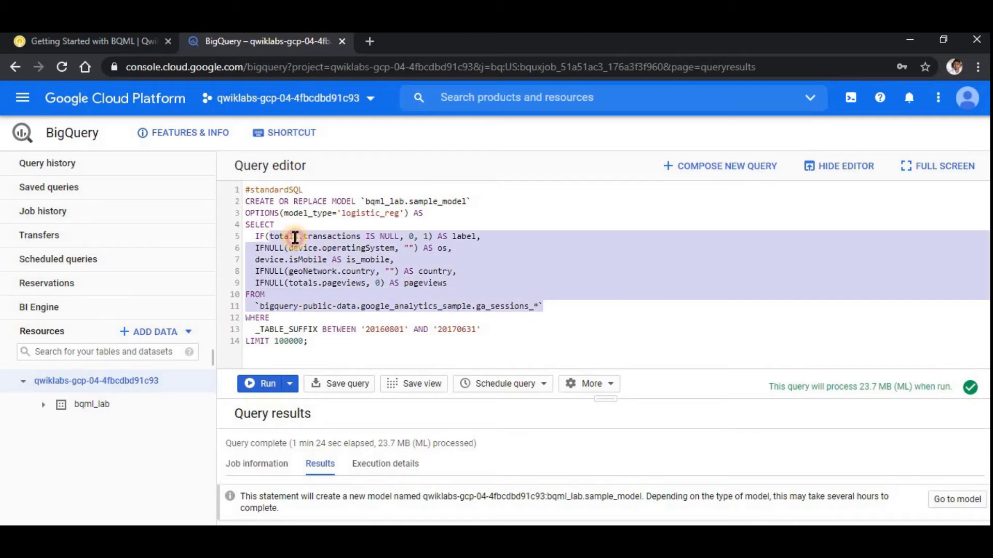
pyautogui.click(333, 336)
pyautogui.click(284, 342)
pyautogui.moveTo(293, 341); pyautogui.dragTo(244, 221)
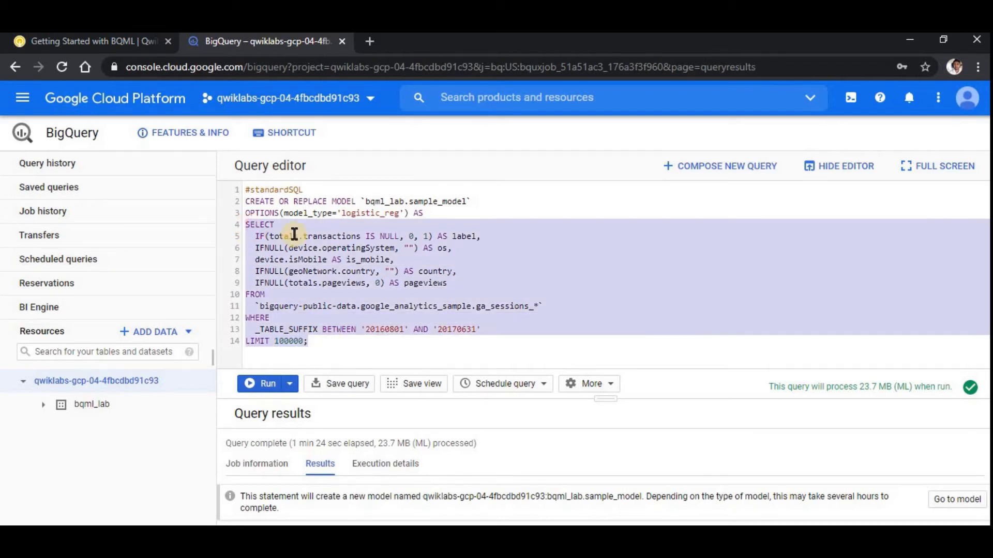
pyautogui.doubleClick(353, 214)
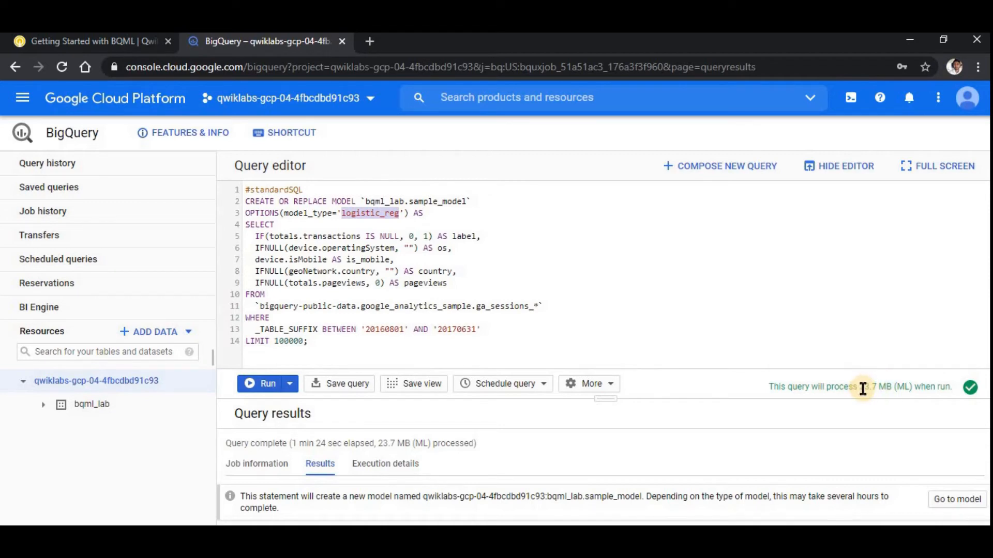
pyautogui.moveTo(862, 388); pyautogui.dragTo(886, 387)
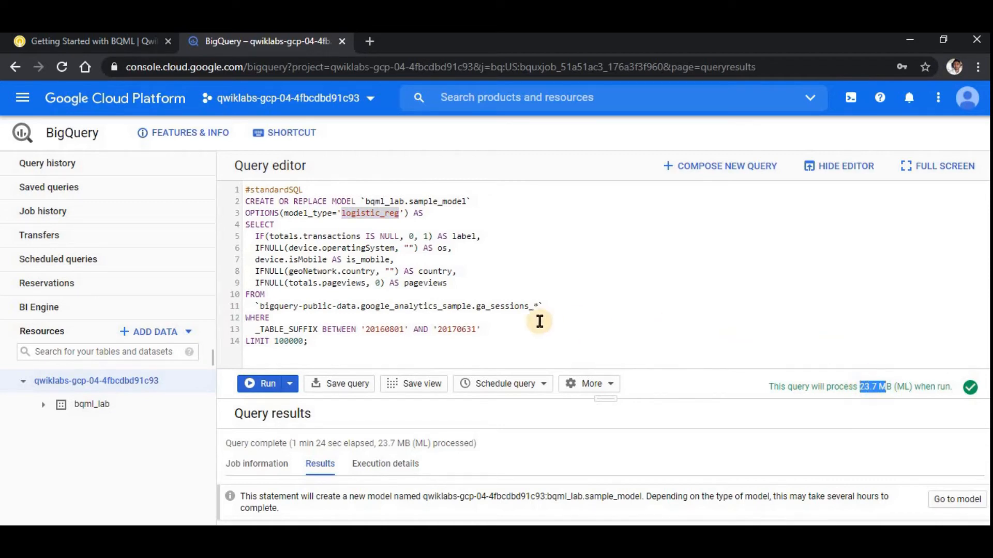
pyautogui.click(323, 341)
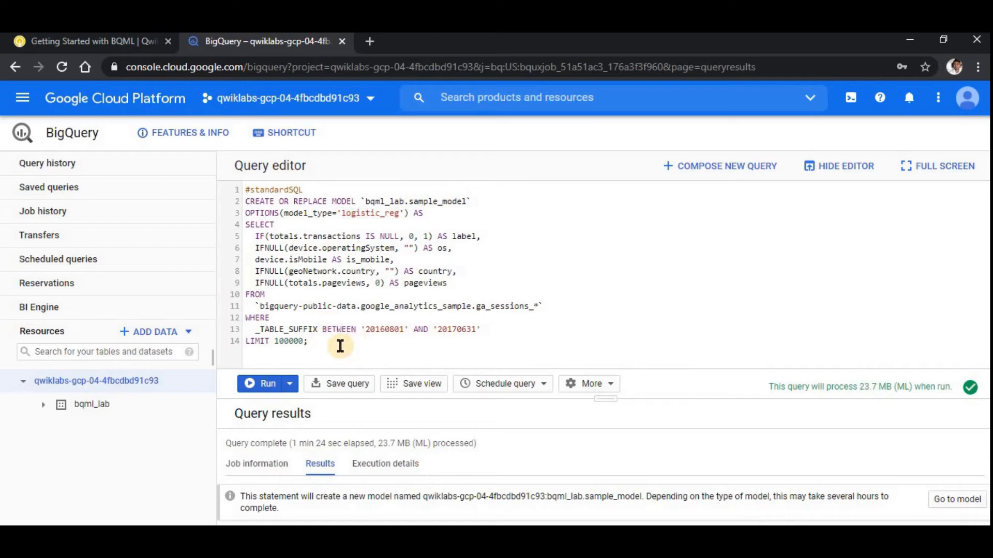
pyautogui.moveTo(328, 344); pyautogui.dragTo(250, 202)
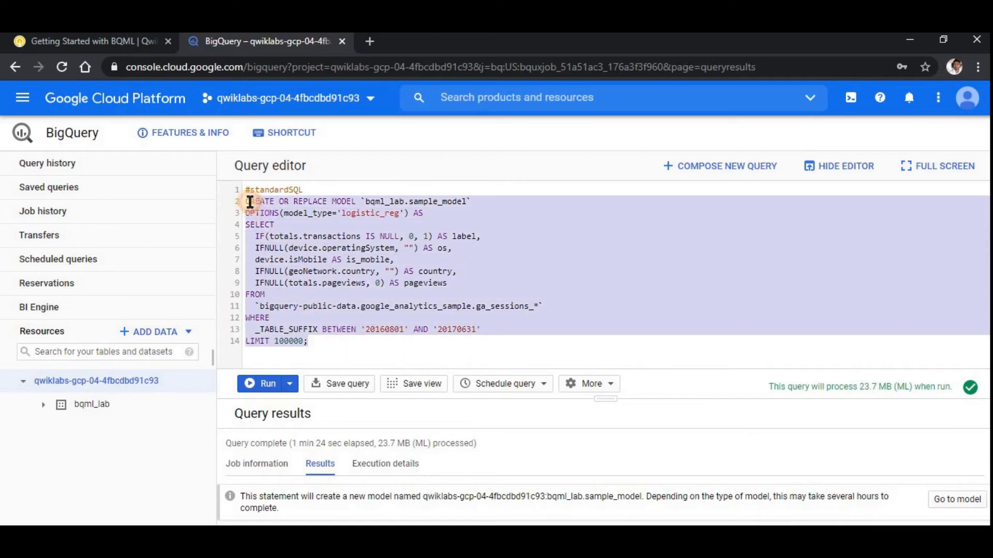
pyautogui.click(309, 259)
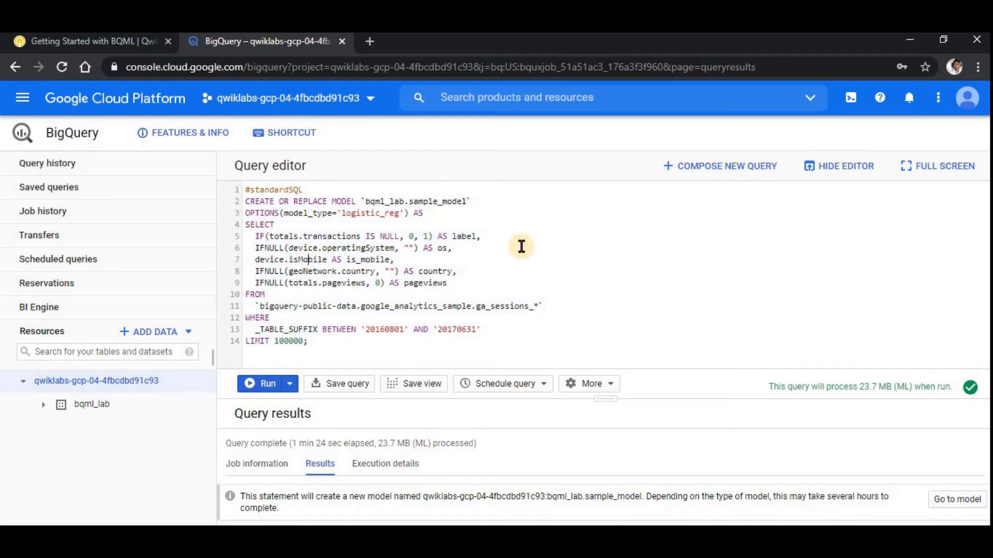
# - Switch to the Qwiklabs lab page and copy the ml.EVALUATE query from the Evaluate the model section
pyautogui.click(102, 42)
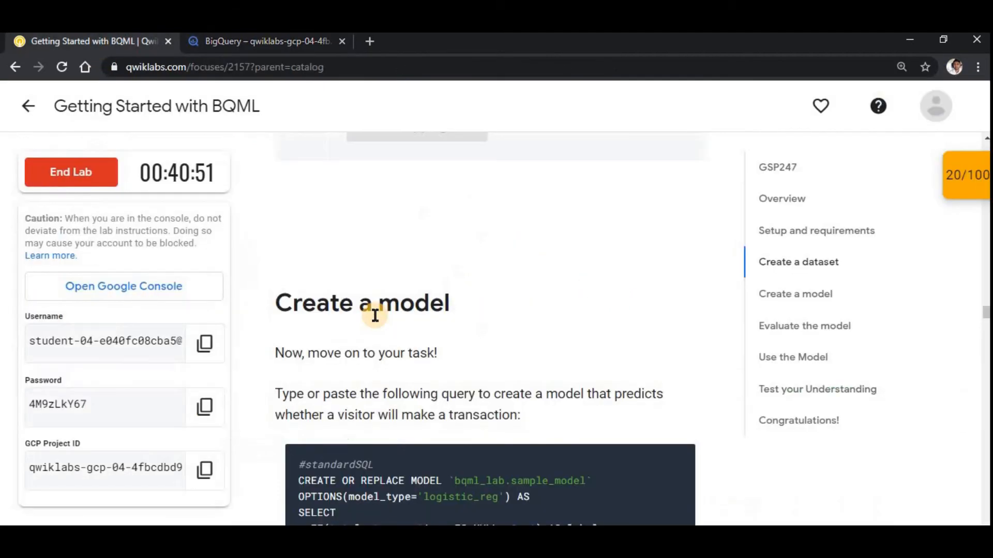
pyautogui.scroll(-7, 375, 315)
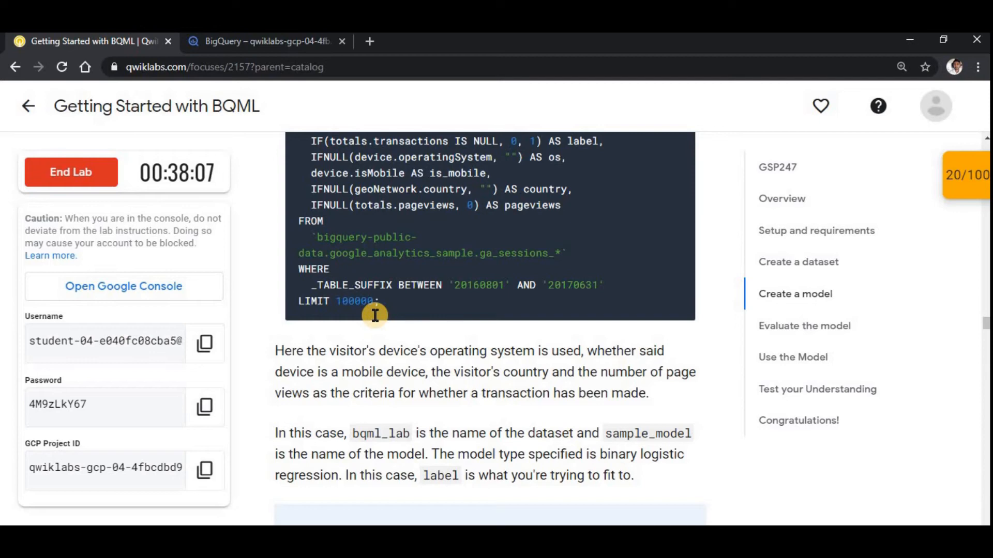
pyautogui.scroll(-7, 375, 316)
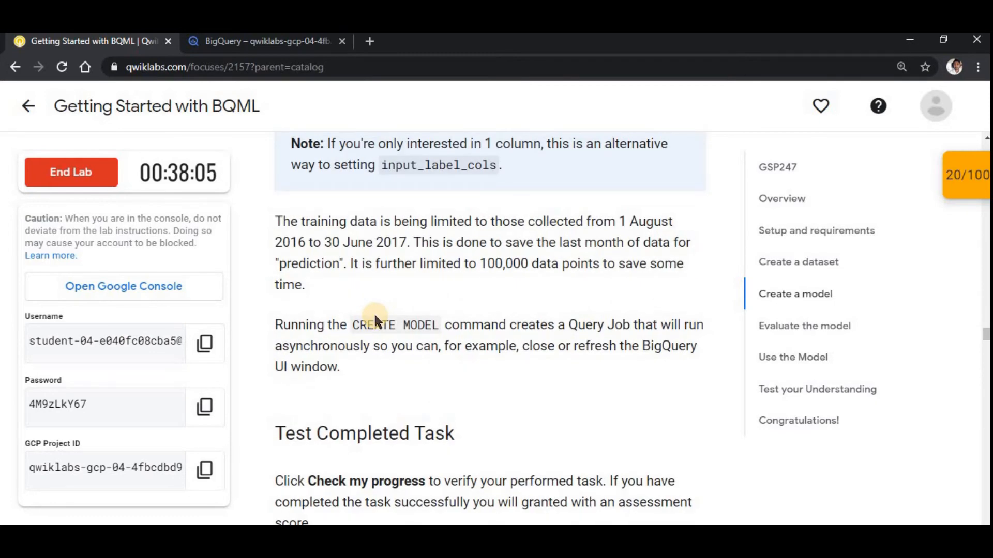
pyautogui.scroll(3, 374, 321)
pyautogui.scroll(-10, 375, 458)
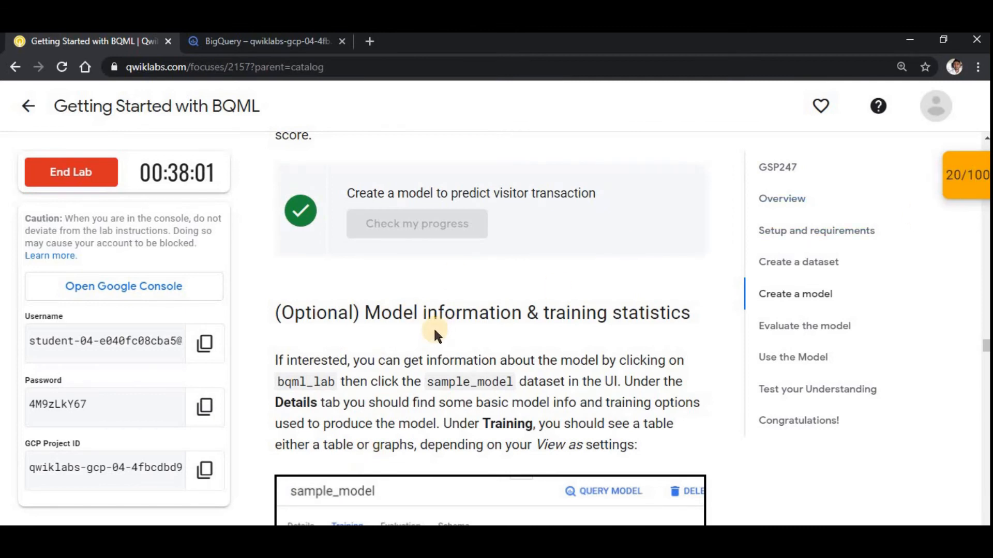
pyautogui.scroll(-10, 434, 331)
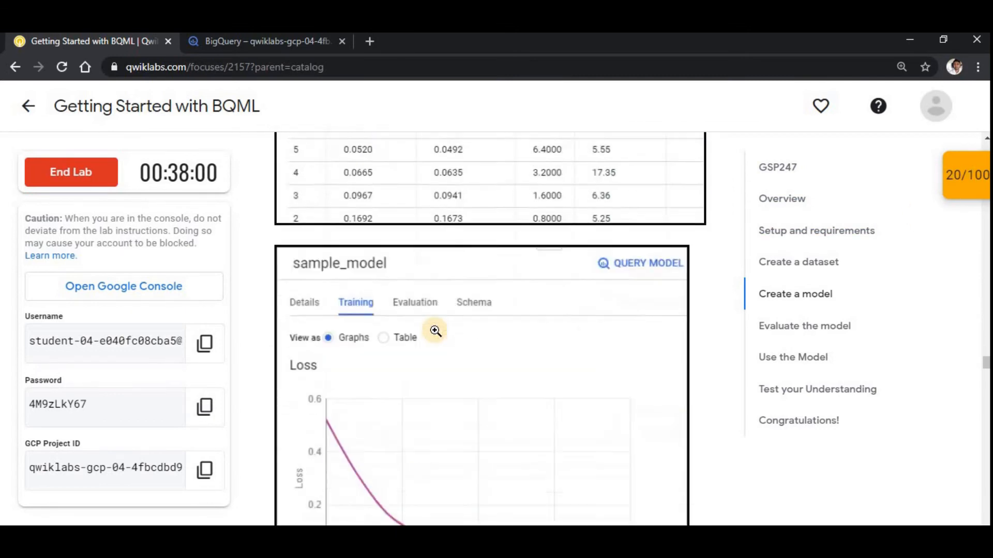
pyautogui.scroll(-5, 435, 331)
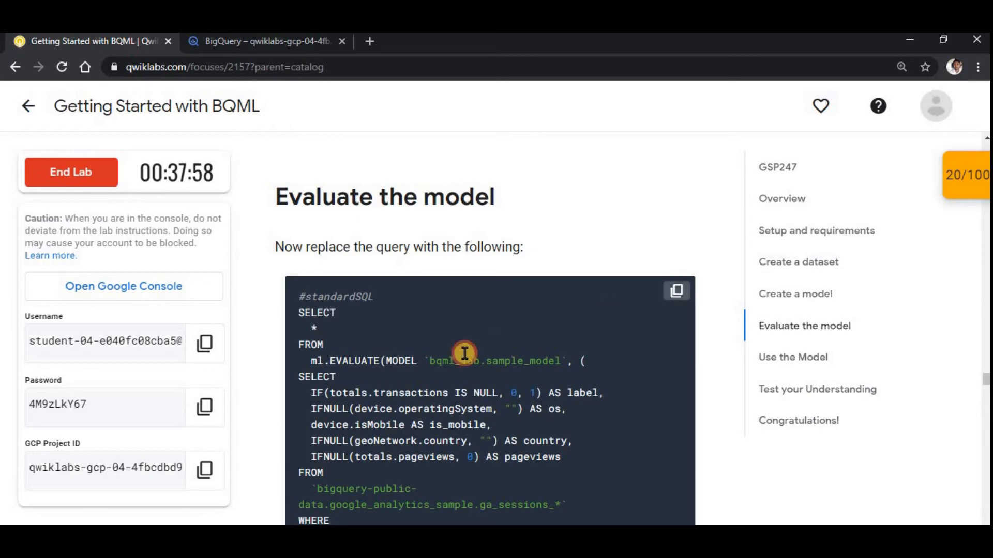
pyautogui.scroll(-3, 461, 326)
# - Switch to BigQuery, compose a new query and paste the copied ml.EVALUATE query for bqml_lab.sample_model
pyautogui.click(235, 42)
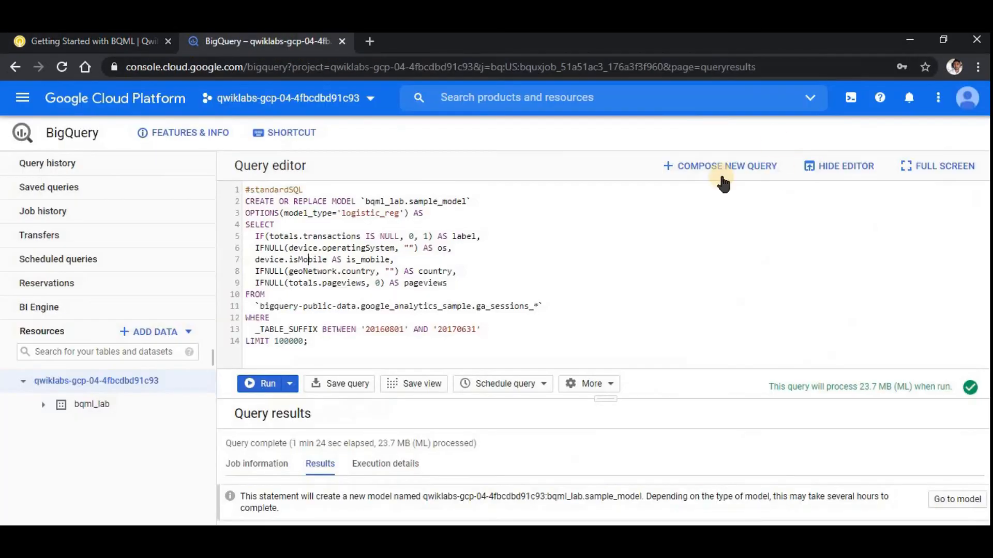
pyautogui.click(693, 182)
pyautogui.click(266, 188)
pyautogui.write('#standardSQL SELECT   * FROM   ml.EVALUATE(MODEL `bqml_lab.sample_model`, ( SELECT   IF(totals.transactions IS NULL, 0, 1) AS label,   IFNULL(device.operatingSystem, "") AS os,   device.isMobile AS is_mobile,   IFNULL(geoNetwork.country, "") AS country,   IFNULL(totals.pageviews, 0) AS pageviews FROM   `bigquery-public-data.google_analytics_sample.ga_sessions_*` WHERE   _TABLE_SUFFIX BETWEEN \'20170701\' AND \'20170801\'));')
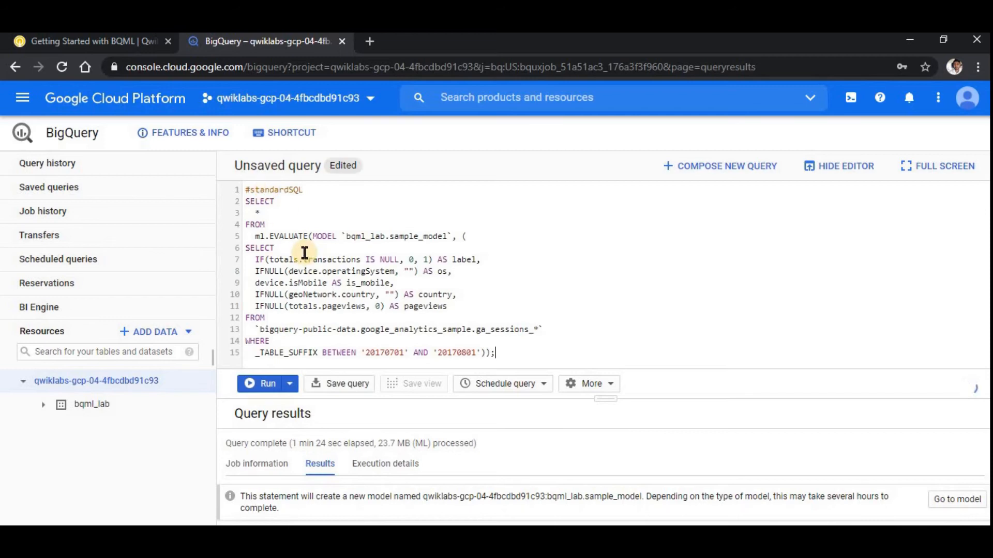
# - Examine the query's EVALUATE function, the model it evaluates, its inner SELECT statement and the _TABLE_SUFFIX date range
pyautogui.doubleClick(287, 237)
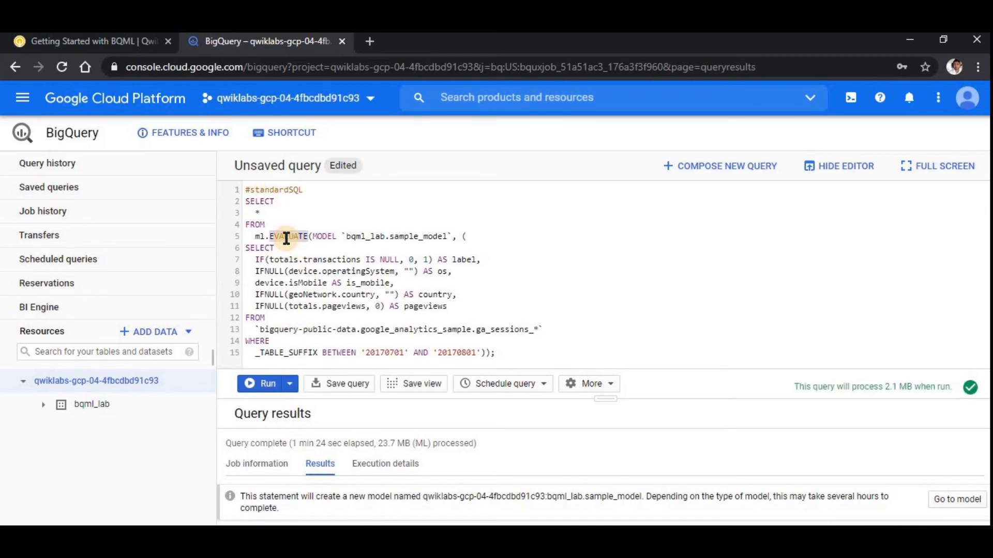
pyautogui.click(278, 249)
pyautogui.doubleClick(419, 238)
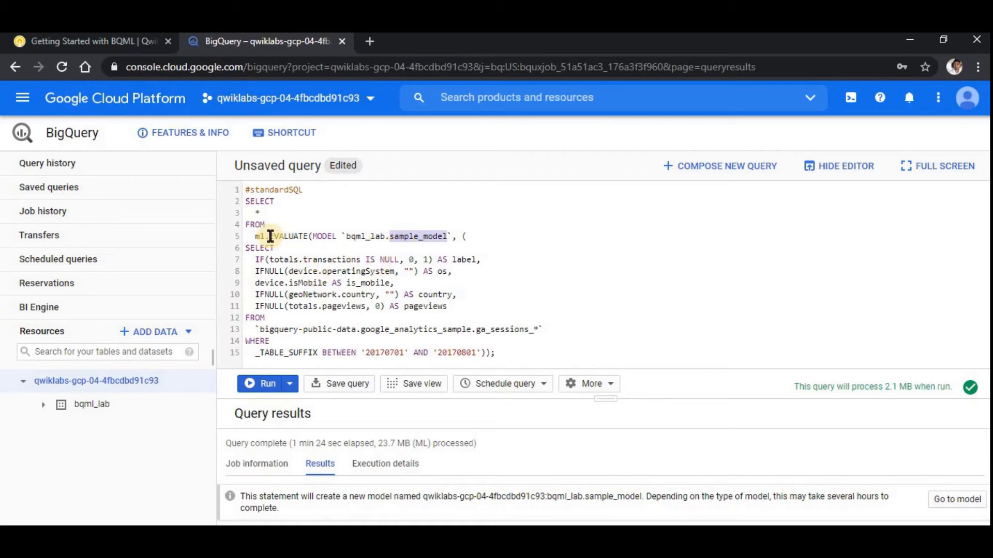
pyautogui.moveTo(248, 249); pyautogui.dragTo(296, 318)
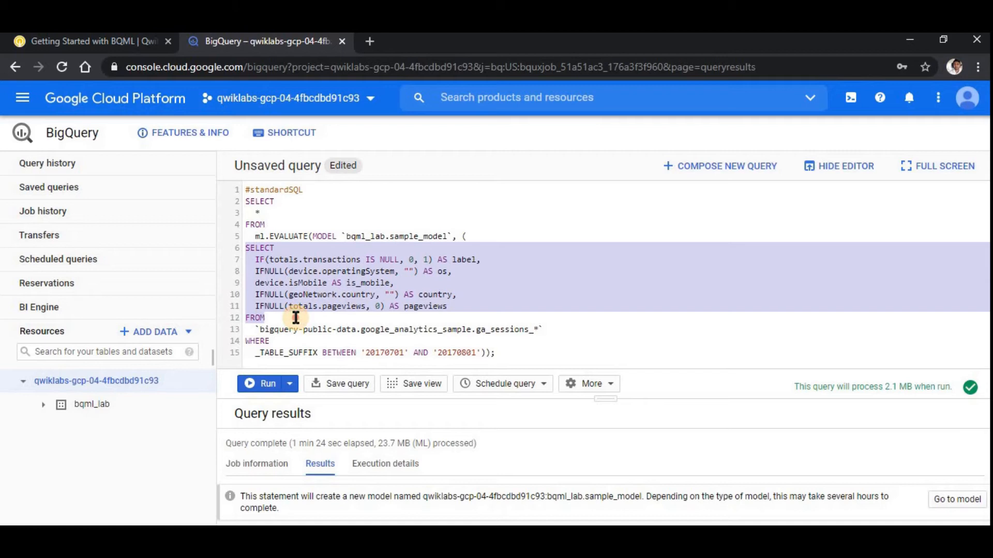
pyautogui.moveTo(296, 317); pyautogui.dragTo(483, 357)
pyautogui.click(381, 344)
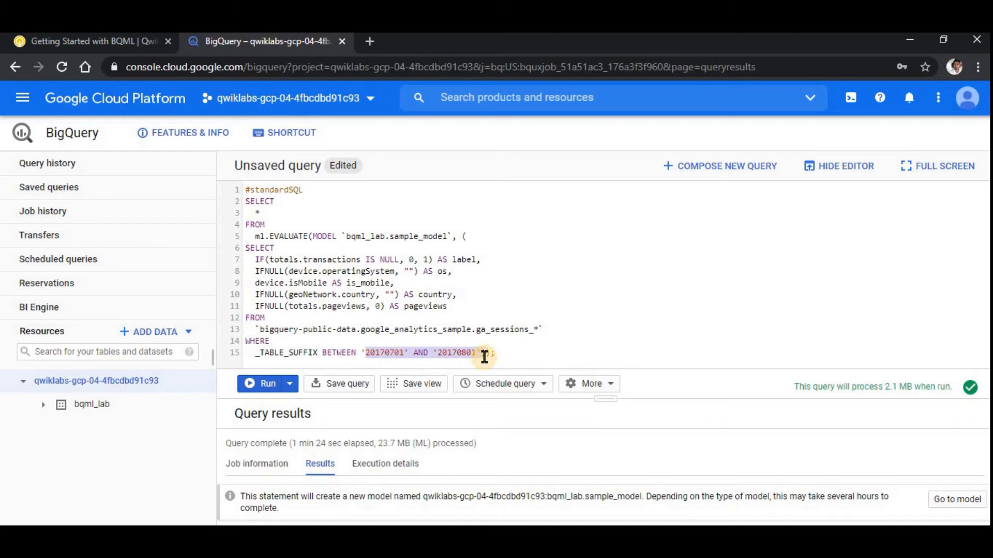
pyautogui.click(481, 355)
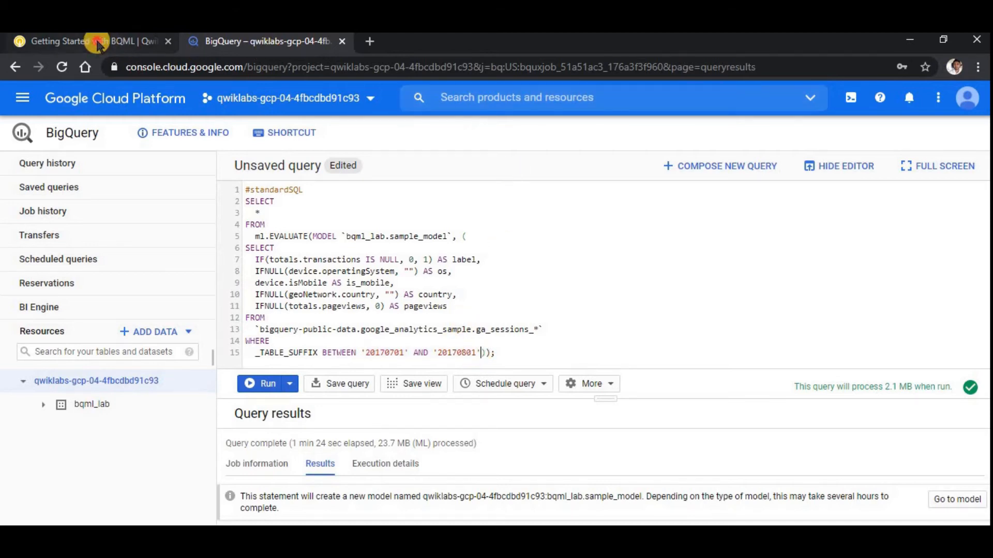
# - Compare the training query's date range in the Qwiklabs instructions with the _TABLE_SUFFIX range of the evaluation query in BigQuery
pyautogui.click(129, 52)
pyautogui.scroll(10, 433, 272)
pyautogui.scroll(10, 435, 275)
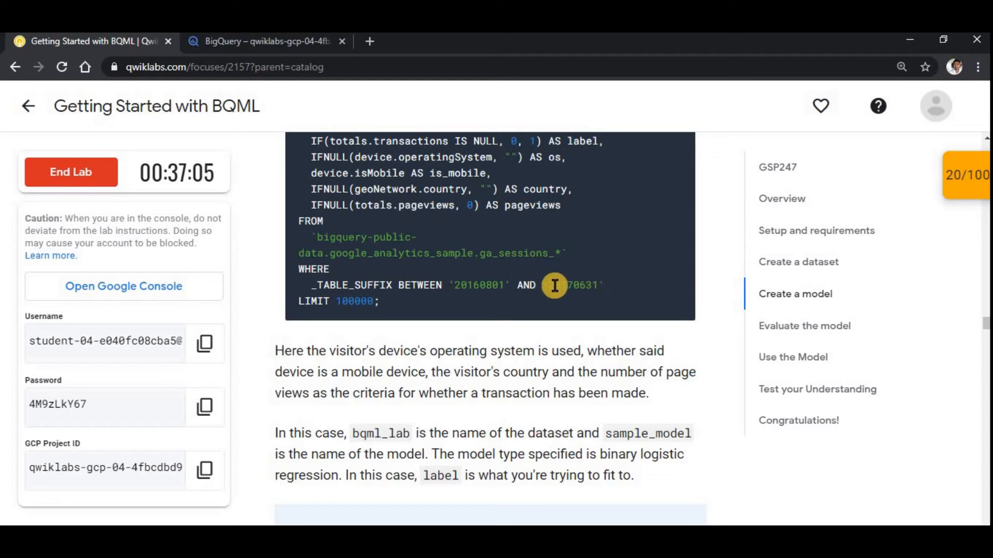
pyautogui.scroll(7, 540, 291)
pyautogui.scroll(-1, 539, 292)
pyautogui.scroll(-7, 539, 294)
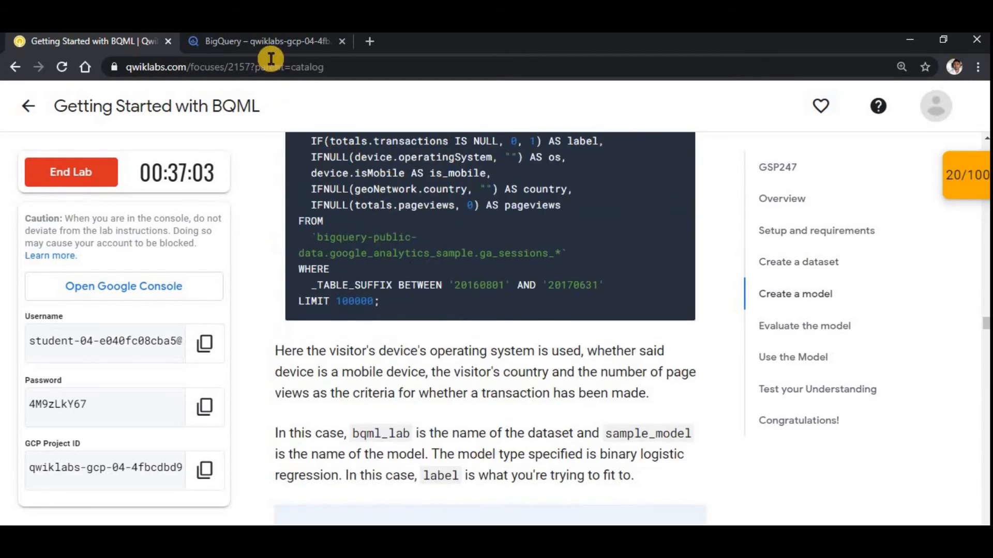
pyautogui.click(258, 41)
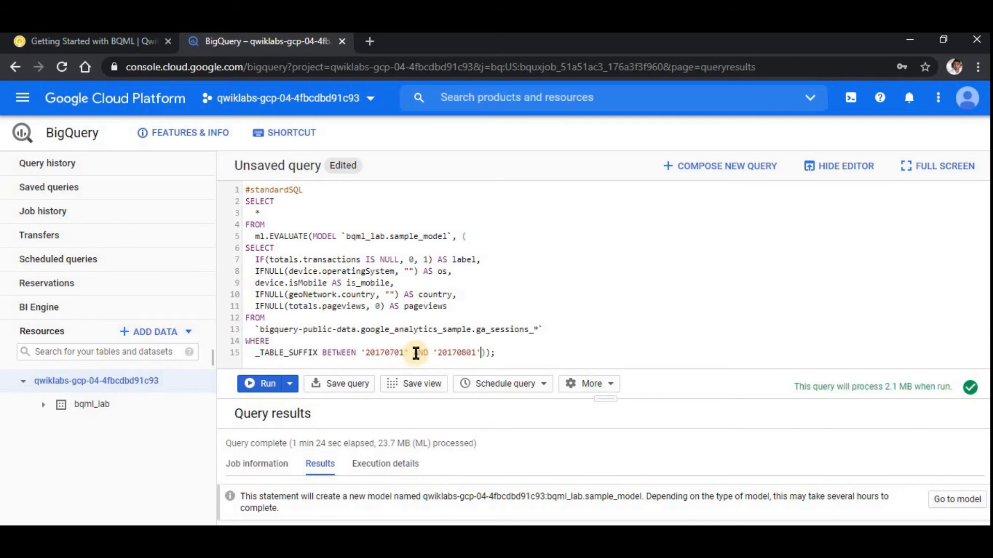
pyautogui.doubleClick(382, 353)
pyautogui.click(482, 356)
pyautogui.doubleClick(446, 352)
pyautogui.moveTo(538, 350); pyautogui.dragTo(284, 331)
pyautogui.click(284, 317)
# - Run the ml.EVALUATE query in BigQuery and examine the accuracy, precision and recall in its results
pyautogui.click(97, 46)
pyautogui.scroll(-4, 421, 329)
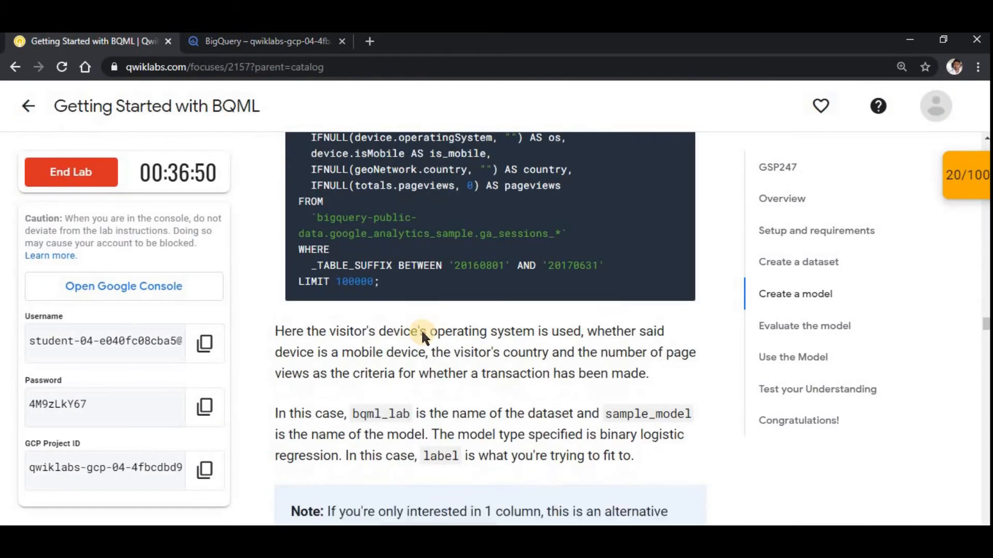
pyautogui.click(239, 41)
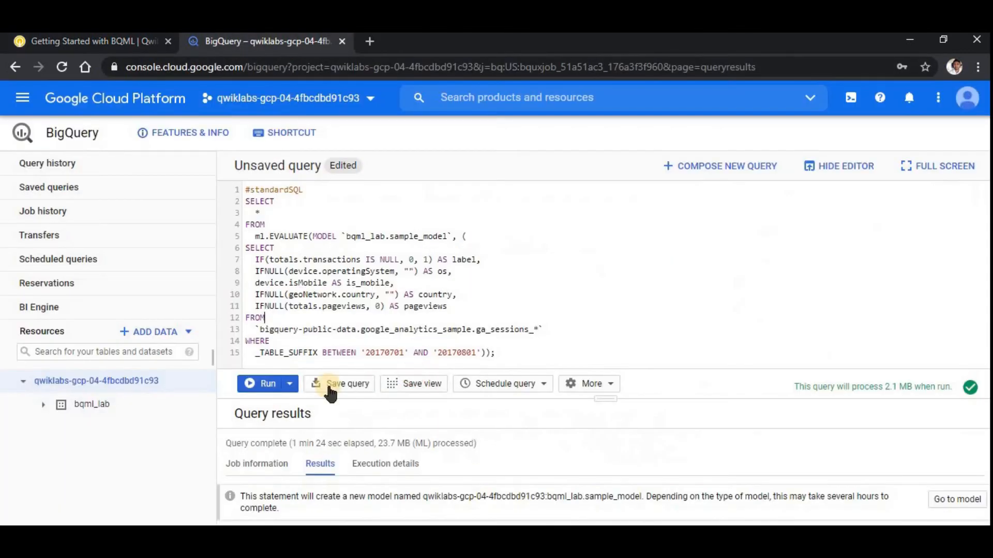
pyautogui.click(261, 384)
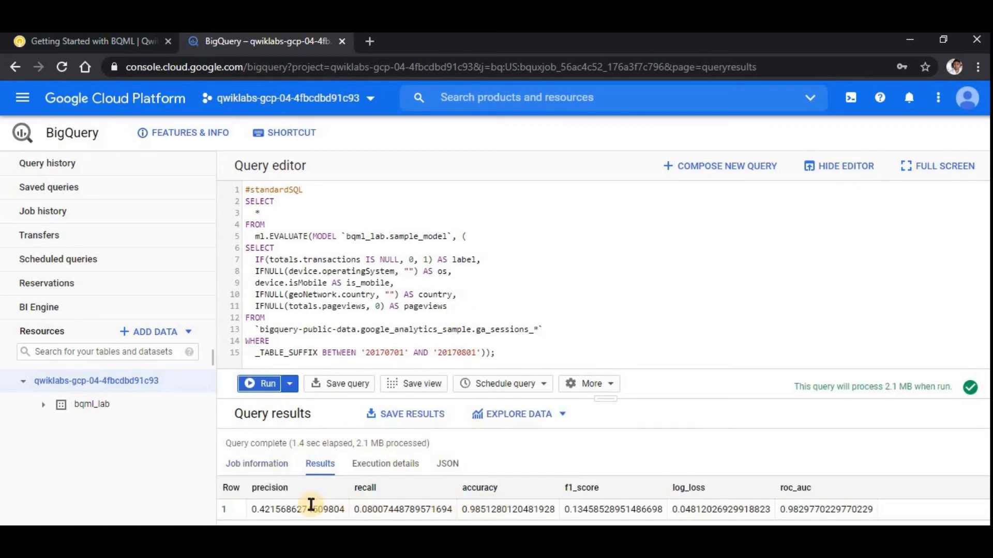
pyautogui.moveTo(468, 509); pyautogui.dragTo(481, 509)
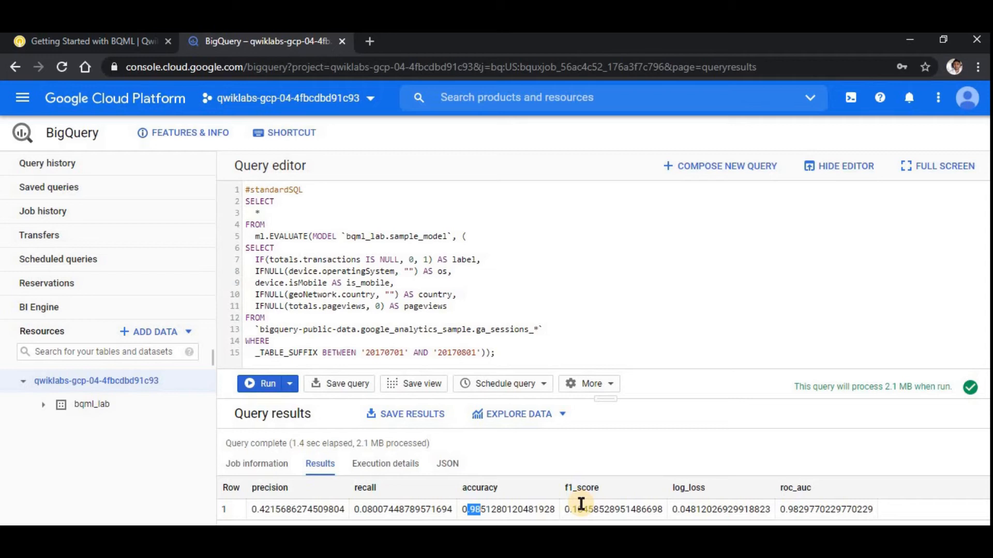
pyautogui.moveTo(258, 509); pyautogui.dragTo(269, 509)
pyautogui.moveTo(361, 510); pyautogui.dragTo(410, 509)
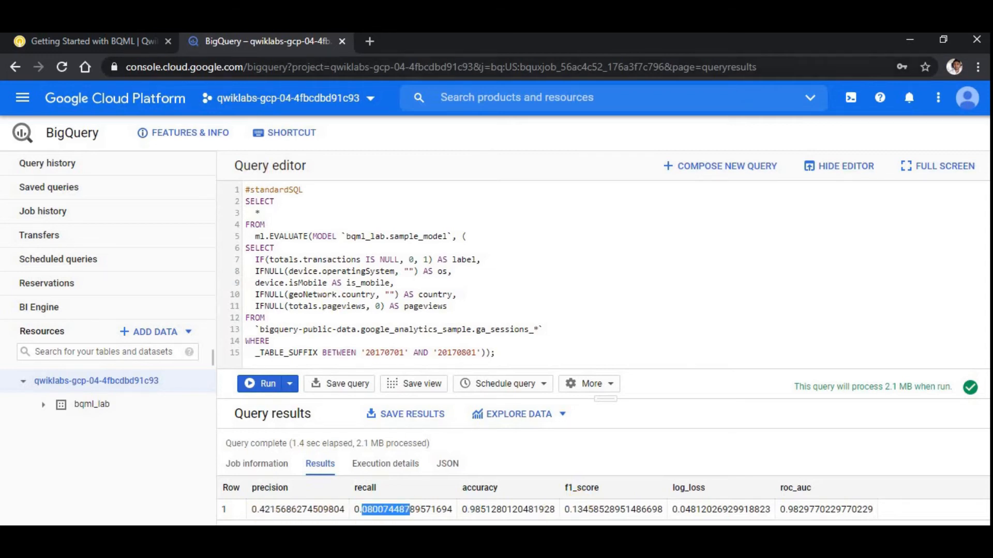
# - Switch to the Qwiklabs instructions and review the training statistics and evaluation sections up to "Predict purchases per country"
pyautogui.click(80, 48)
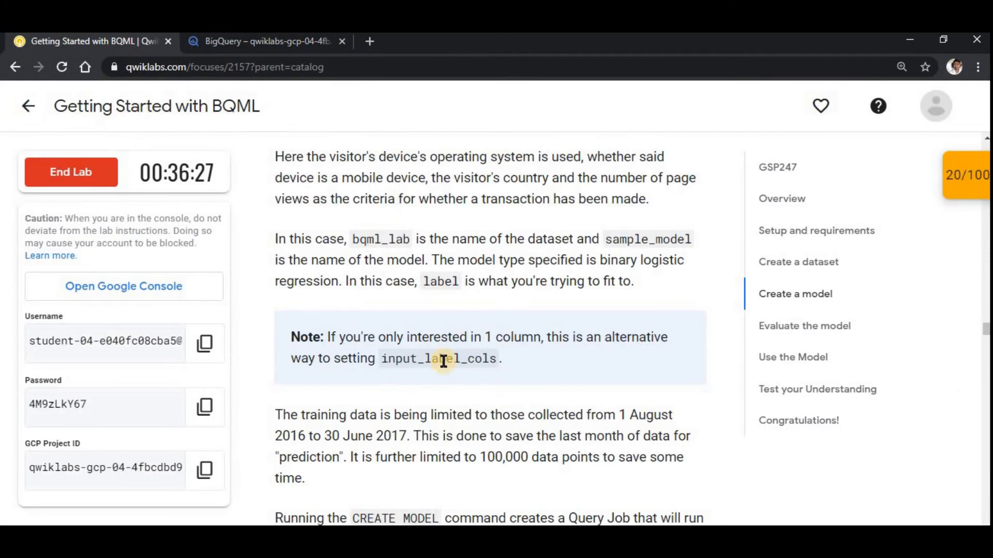
pyautogui.scroll(-6, 421, 368)
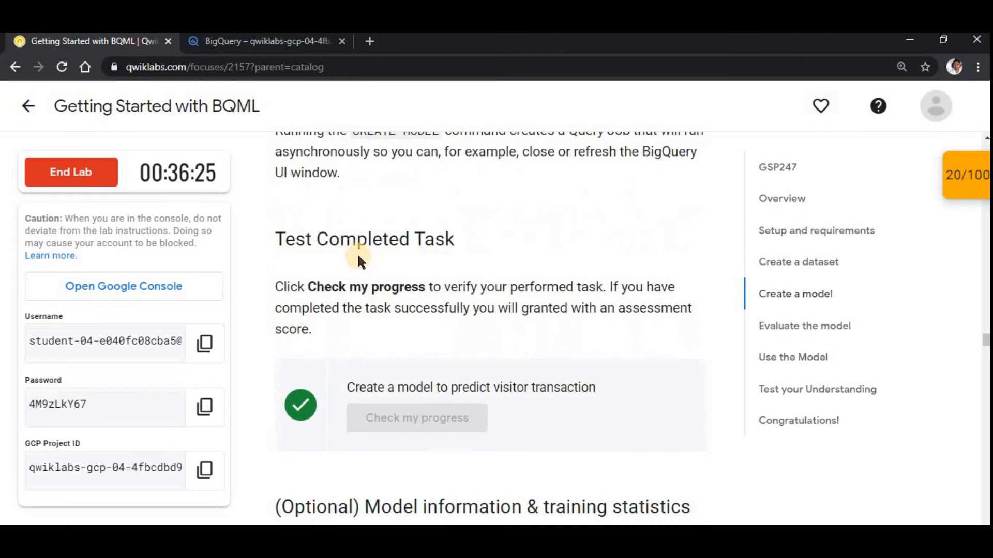
pyautogui.scroll(-9, 471, 394)
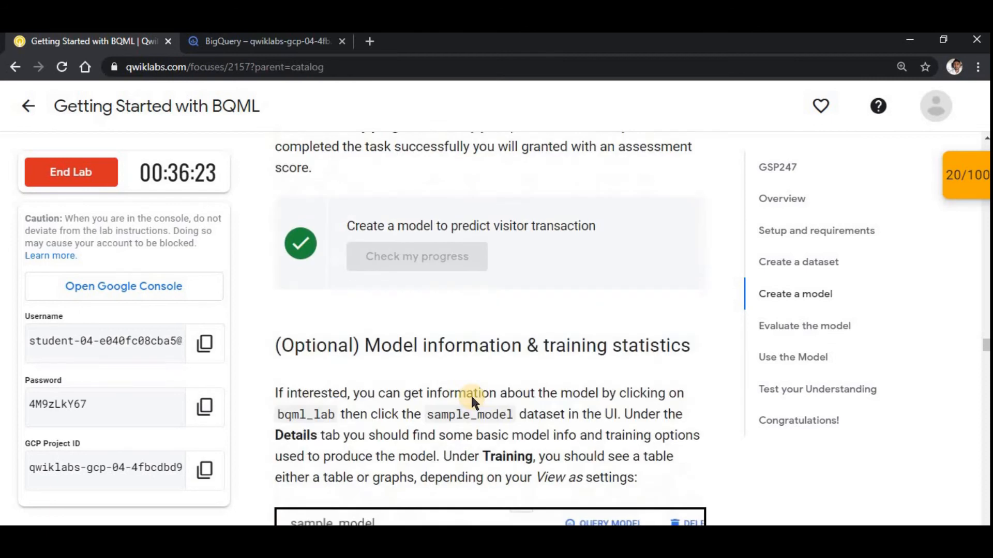
pyautogui.scroll(-10, 538, 324)
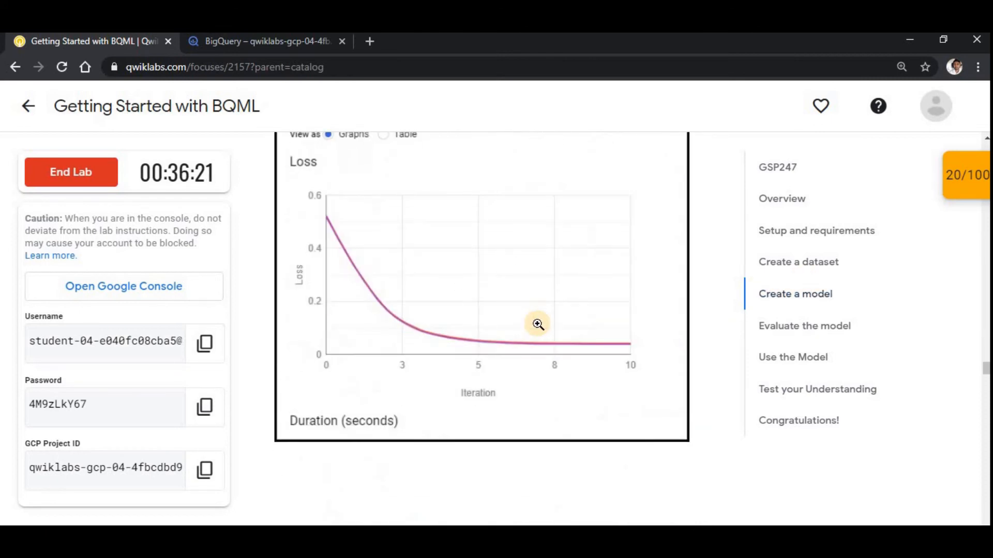
pyautogui.scroll(-3, 536, 325)
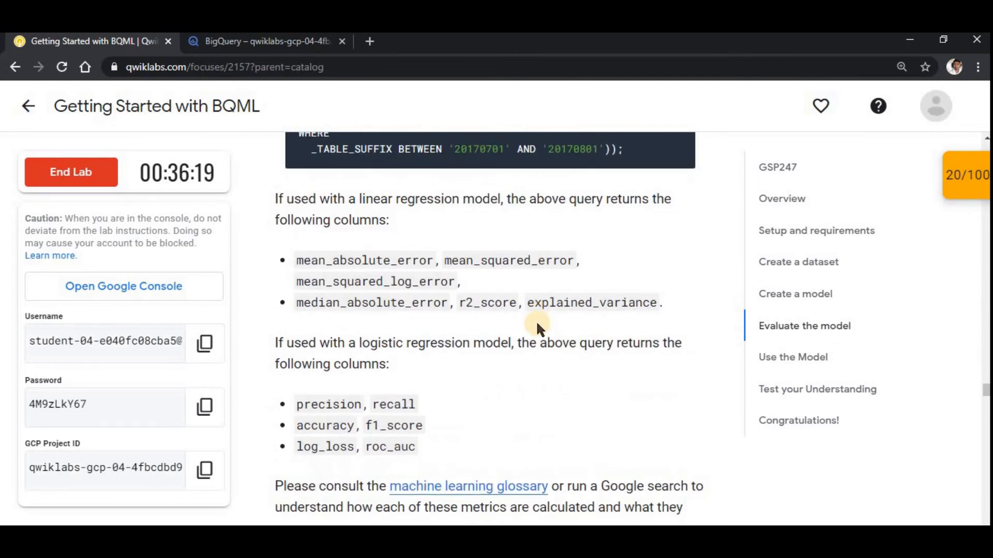
pyautogui.scroll(-6, 537, 325)
pyautogui.scroll(-10, 537, 324)
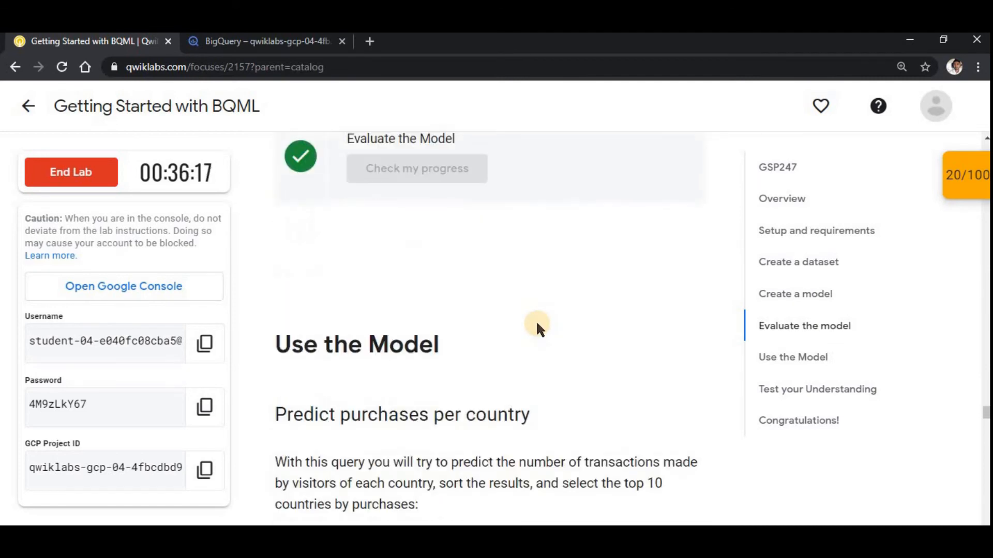
pyautogui.scroll(4, 537, 325)
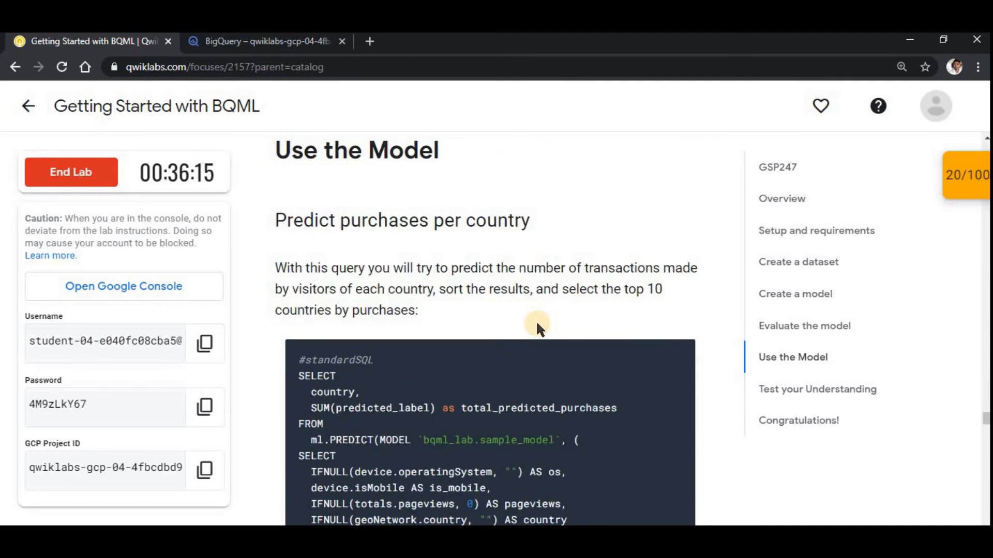
# - Return to BigQuery and examine the accuracy value in the ml.EVALUATE results
pyautogui.click(262, 41)
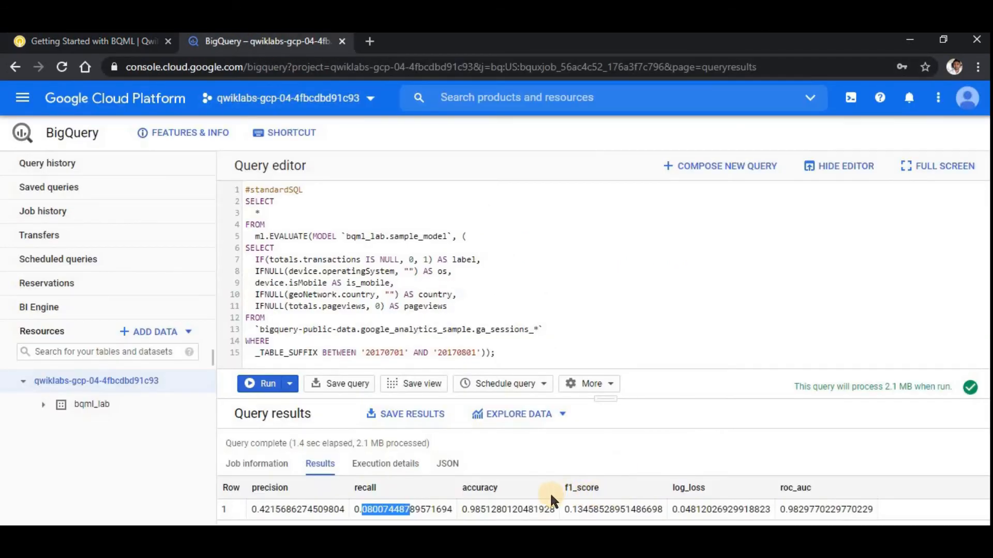
pyautogui.moveTo(470, 510); pyautogui.dragTo(480, 510)
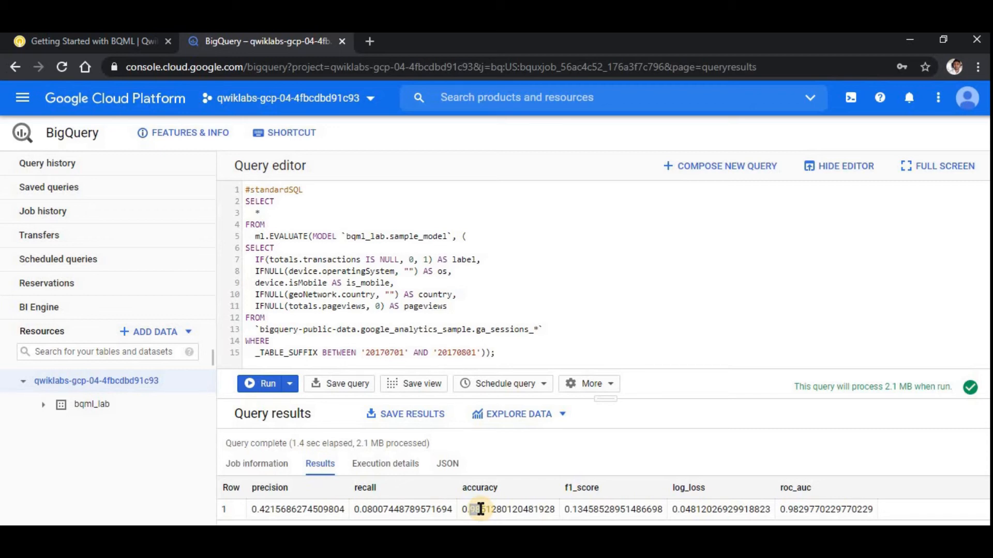
pyautogui.click(484, 508)
# - Copy the "Predict purchases per country" query from Qwiklabs and paste it into a new BigQuery query
pyautogui.click(83, 40)
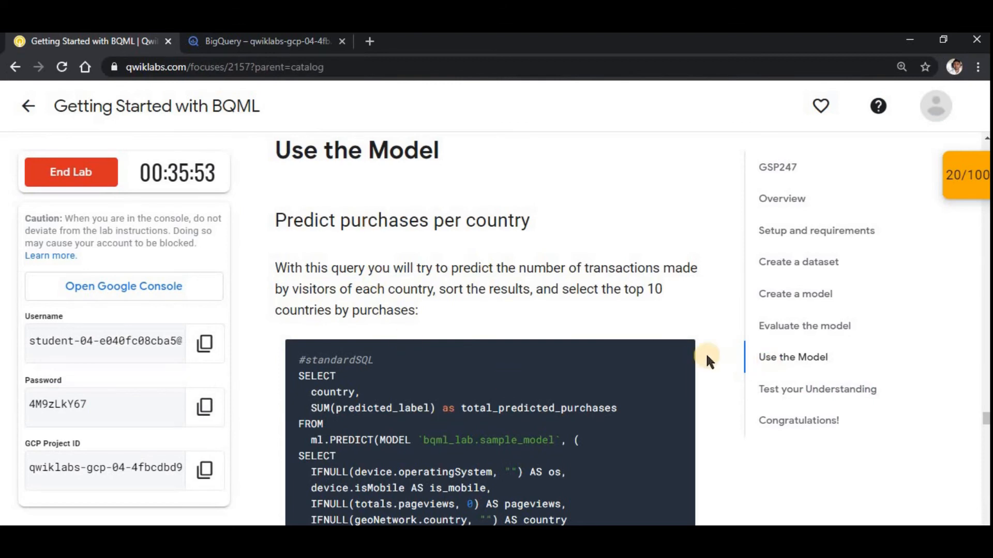
pyautogui.click(677, 355)
pyautogui.click(259, 41)
pyautogui.click(724, 166)
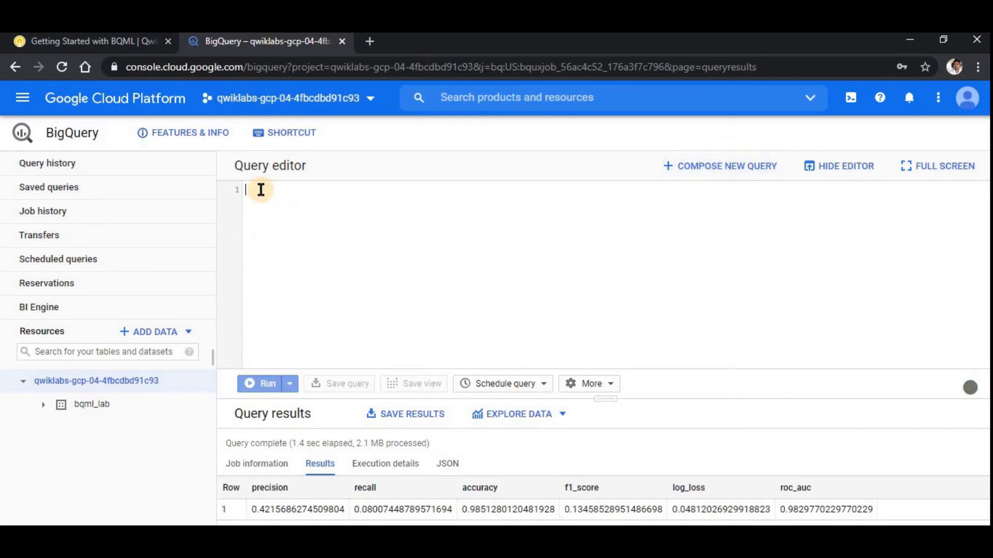
pyautogui.hotkey('ctrl', 'v')
# - Examine the ml.PREDICT query's inner SELECT, its _TABLE_SUFFIX date range and its grouping, ordering and limit clauses
pyautogui.scroll(3, 370, 317)
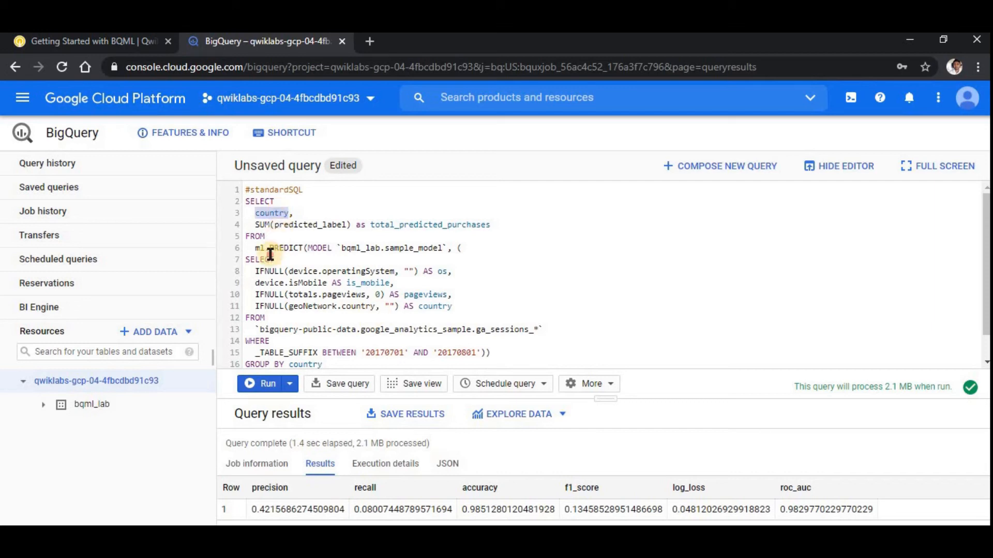
pyautogui.moveTo(273, 262); pyautogui.dragTo(346, 363)
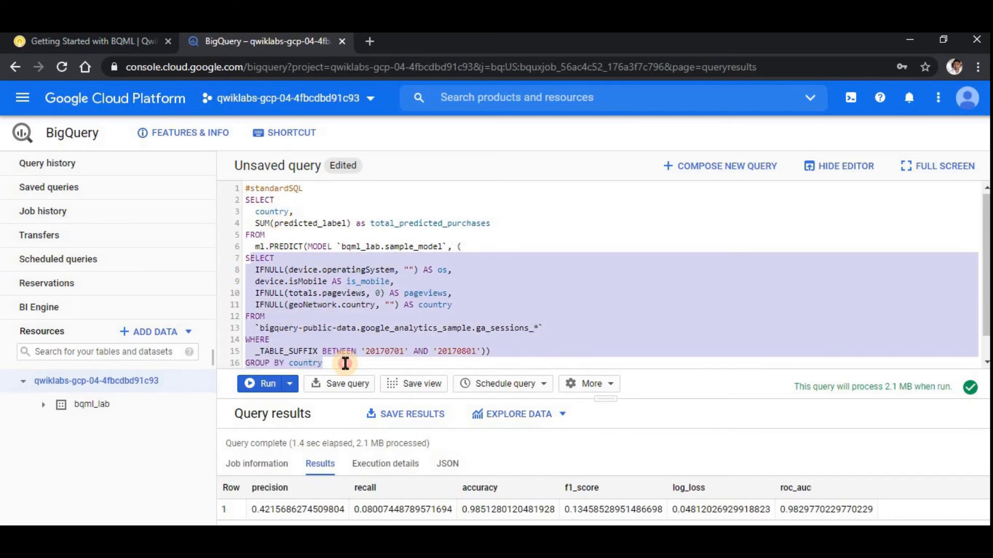
pyautogui.click(417, 359)
pyautogui.moveTo(410, 351); pyautogui.dragTo(374, 352)
pyautogui.click(404, 351)
pyautogui.scroll(-1, 332, 341)
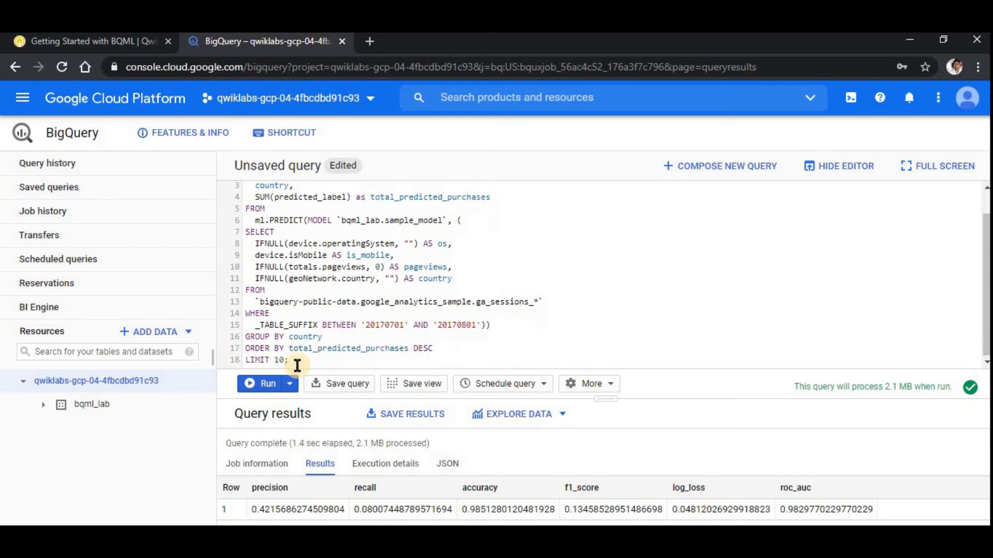
# - Run the purchases-per-country prediction query and examine the top country and its predicted purchases
pyautogui.click(263, 386)
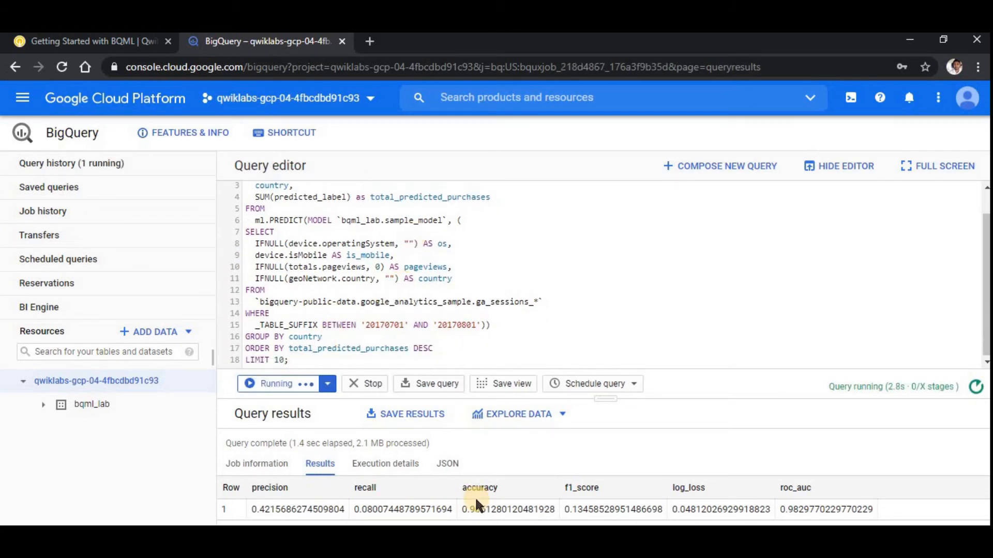
pyautogui.scroll(-3, 442, 515)
pyautogui.scroll(3, 410, 514)
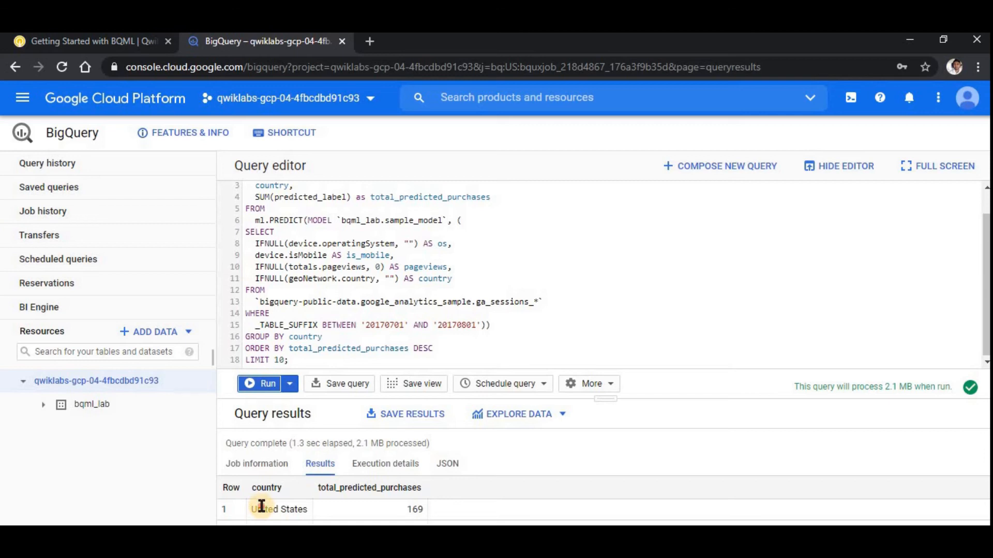
pyautogui.doubleClick(415, 510)
pyautogui.moveTo(252, 509); pyautogui.dragTo(286, 508)
pyautogui.scroll(-3, 284, 509)
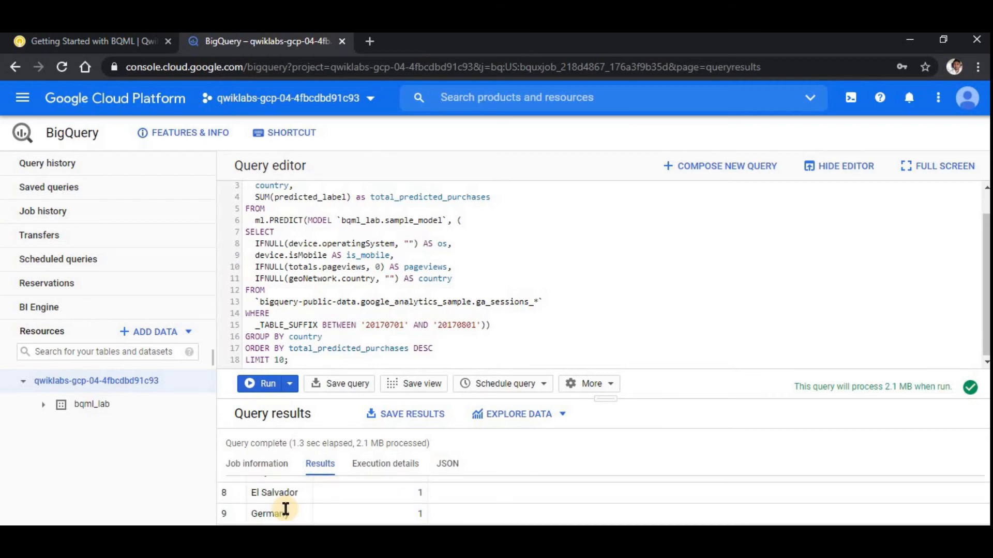
# - Compare the query's LIMIT clause with the country rows and their predicted purchases in the results
pyautogui.moveTo(301, 356); pyautogui.dragTo(277, 356)
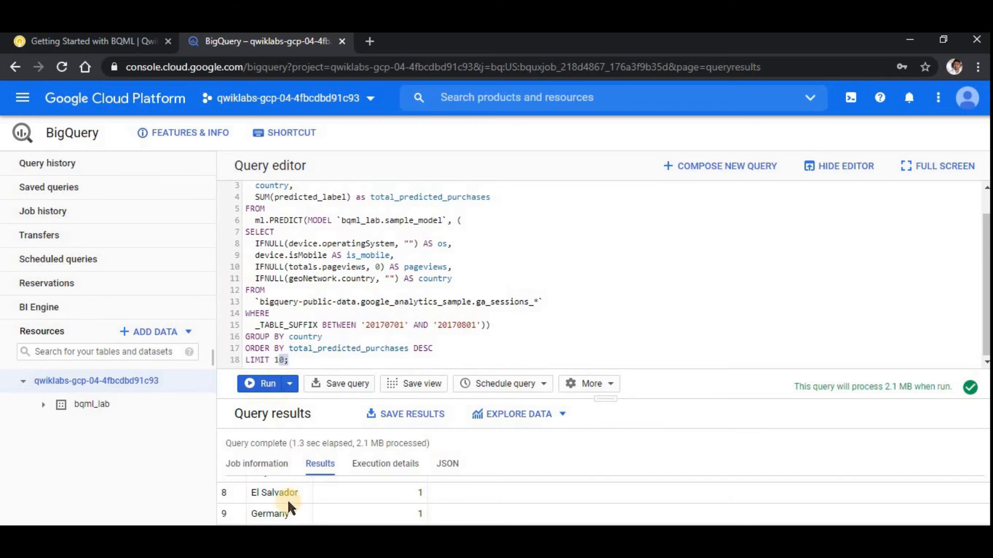
pyautogui.moveTo(263, 514); pyautogui.dragTo(407, 509)
pyautogui.scroll(3, 407, 509)
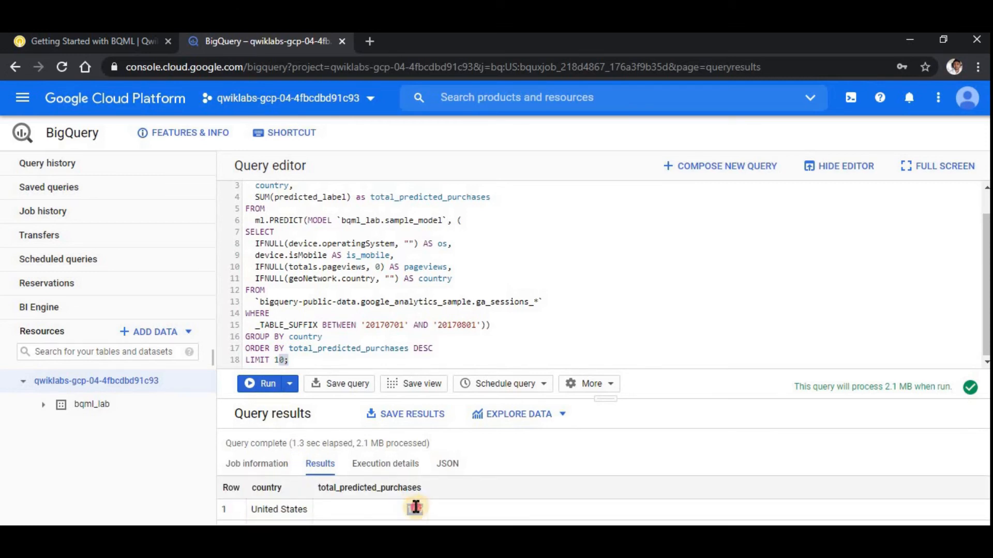
pyautogui.scroll(-3, 414, 507)
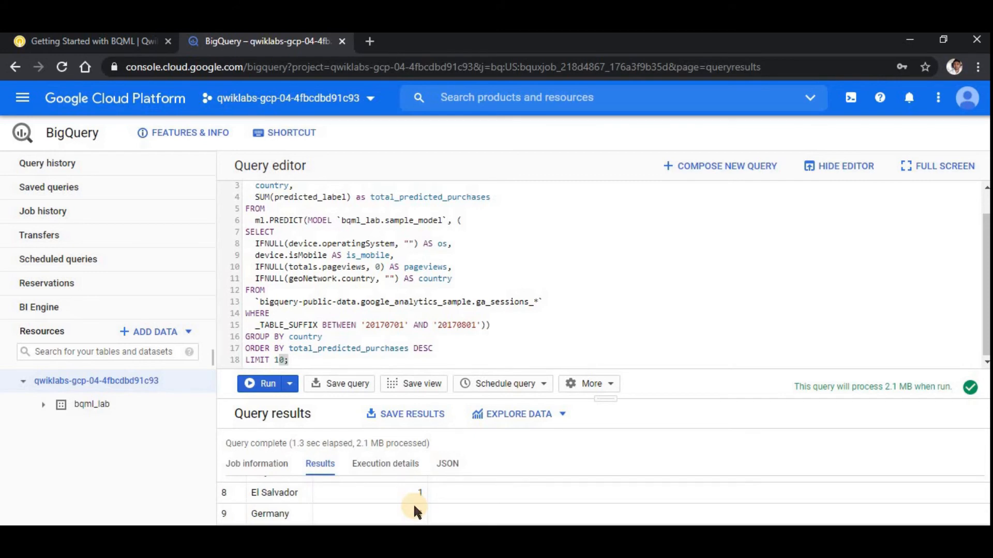
# - Copy the "Predict purchases per user" query from Qwiklabs and paste it into a new BigQuery query
pyautogui.click(73, 41)
pyautogui.scroll(-5, 427, 352)
pyautogui.scroll(-15, 428, 352)
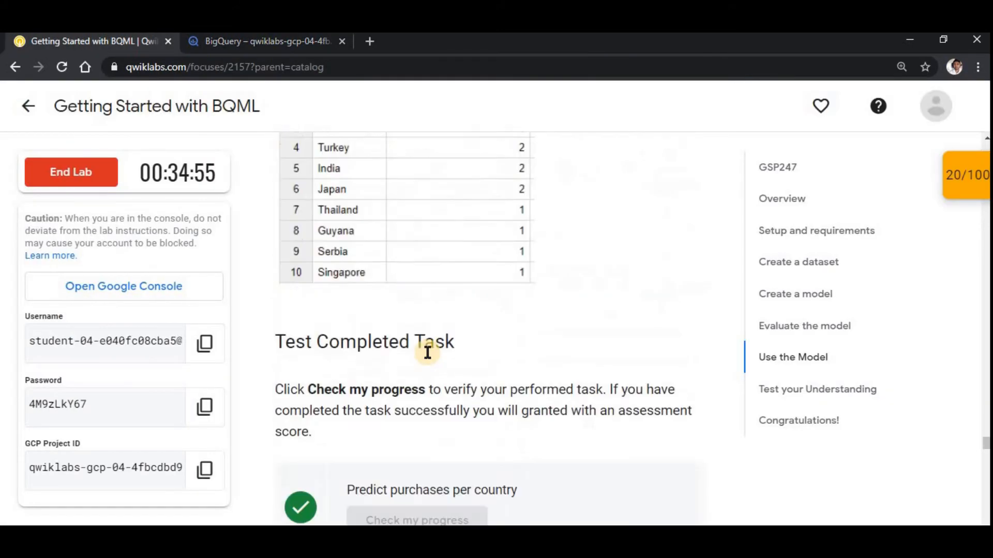
pyautogui.scroll(3, 428, 352)
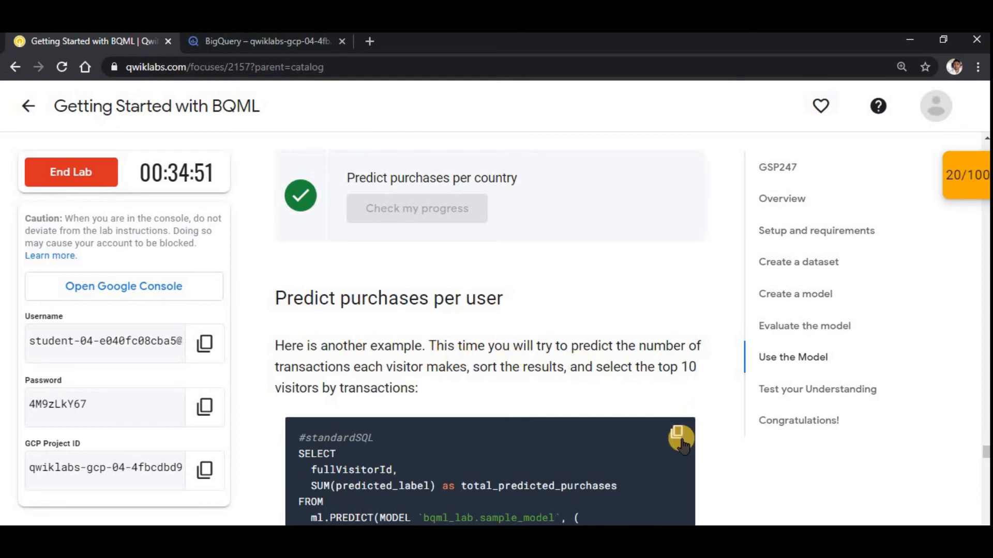
pyautogui.click(261, 41)
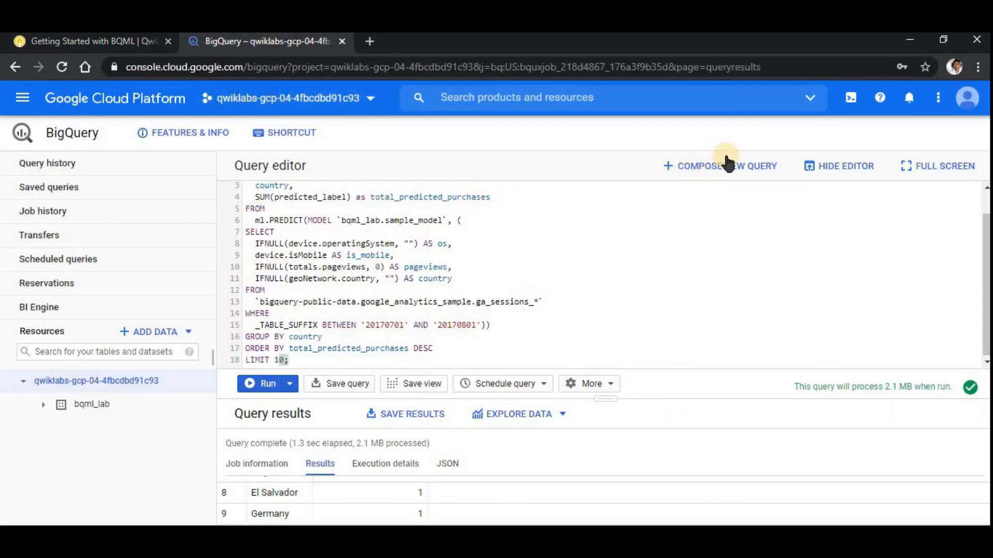
pyautogui.hotkey('ctrl', 'v')
# - Run the purchases-per-user prediction query, inspect each visitor's predicted purchases and dismiss the navigation menu tip
pyautogui.click(264, 385)
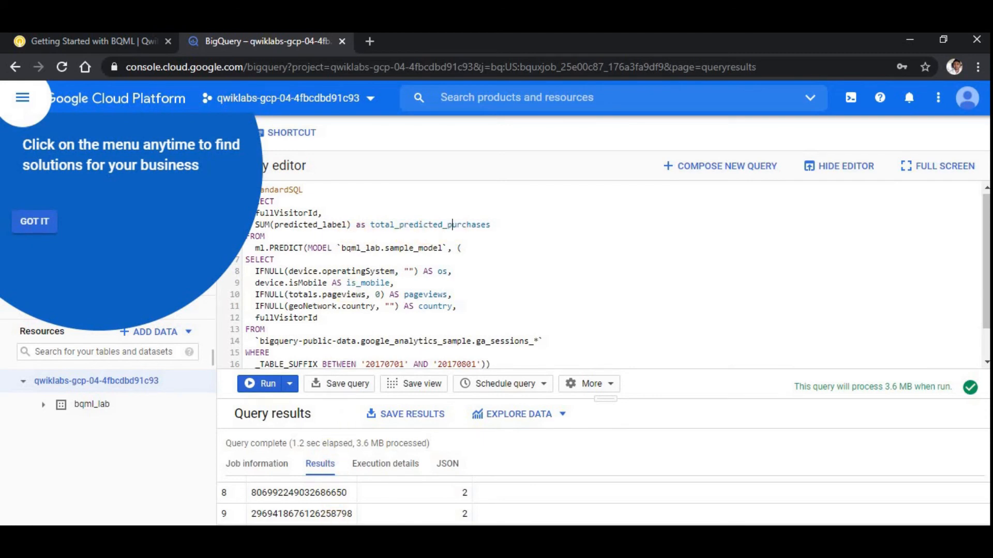
pyautogui.scroll(3, 306, 496)
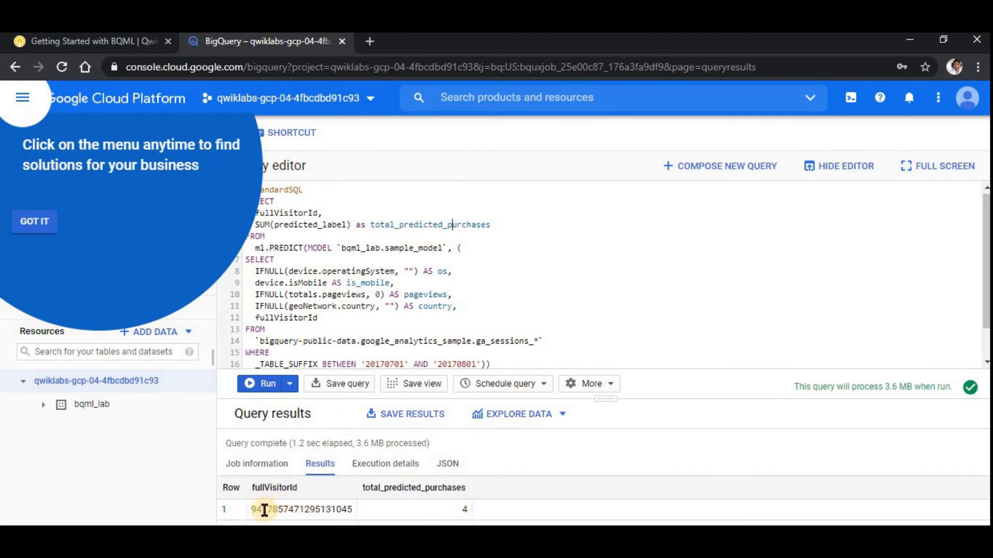
pyautogui.moveTo(257, 511); pyautogui.dragTo(321, 509)
pyautogui.doubleClick(319, 509)
pyautogui.click(461, 507)
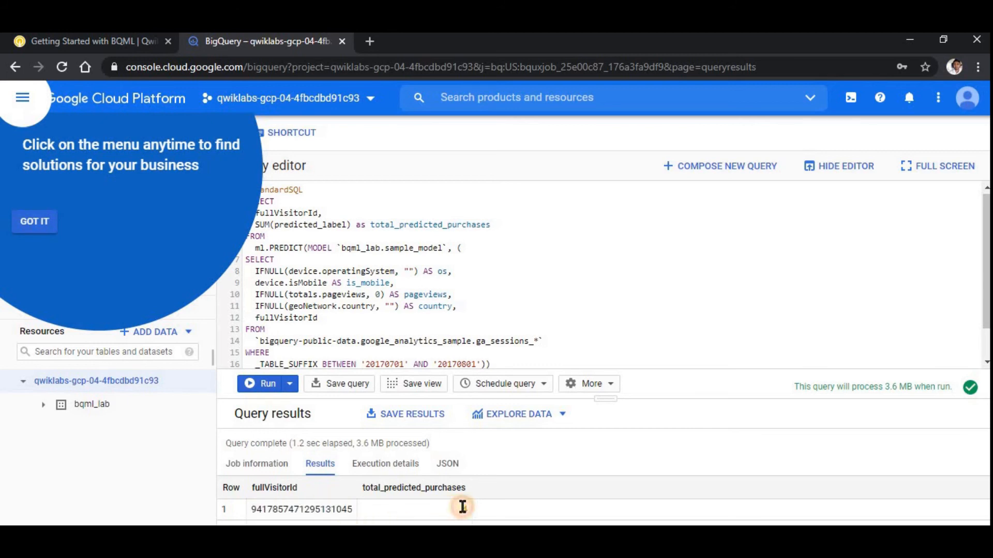
pyautogui.scroll(-3, 362, 492)
pyautogui.doubleClick(312, 493)
pyautogui.doubleClick(465, 494)
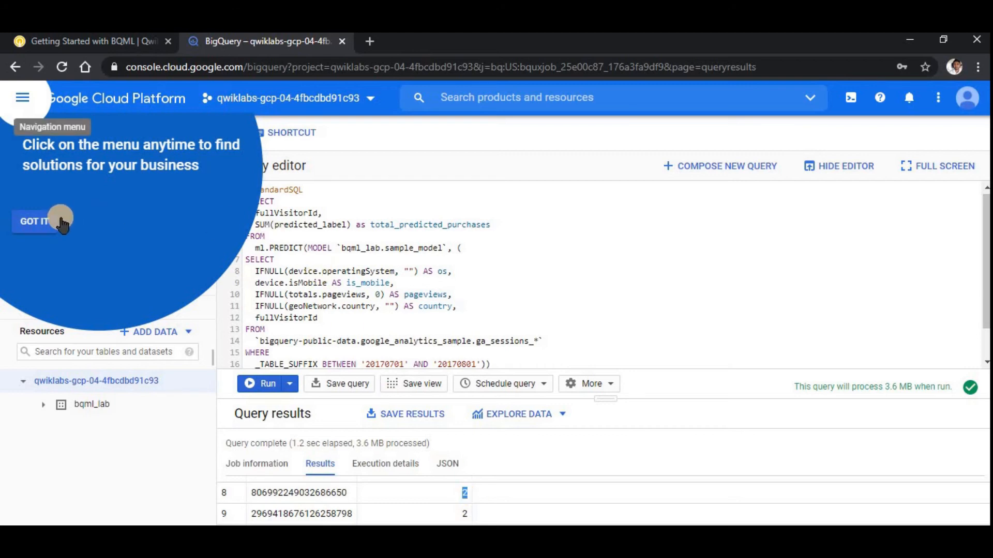
pyautogui.click(102, 227)
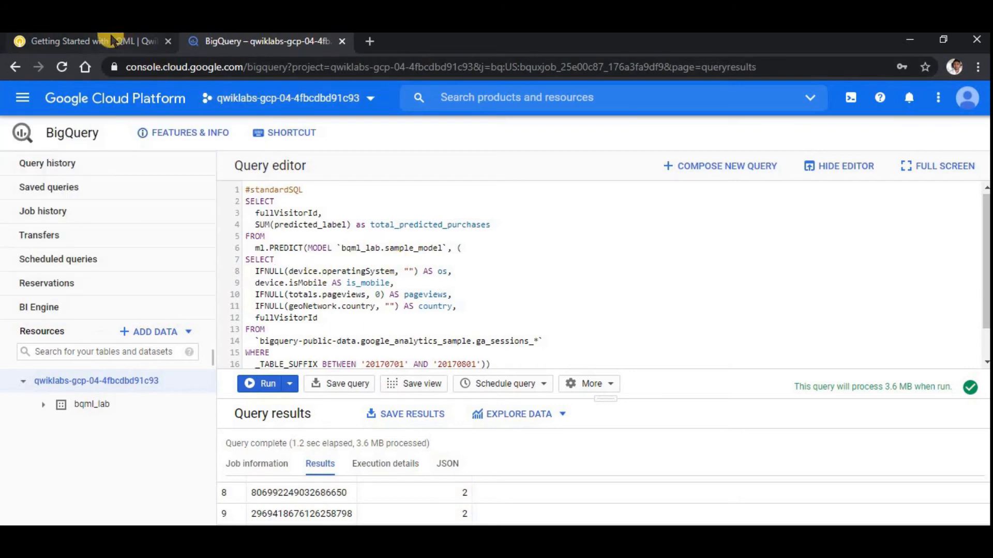
# - Review the expected per-user results table and progress check in Qwiklabs and return to the query in BigQuery
pyautogui.click(104, 42)
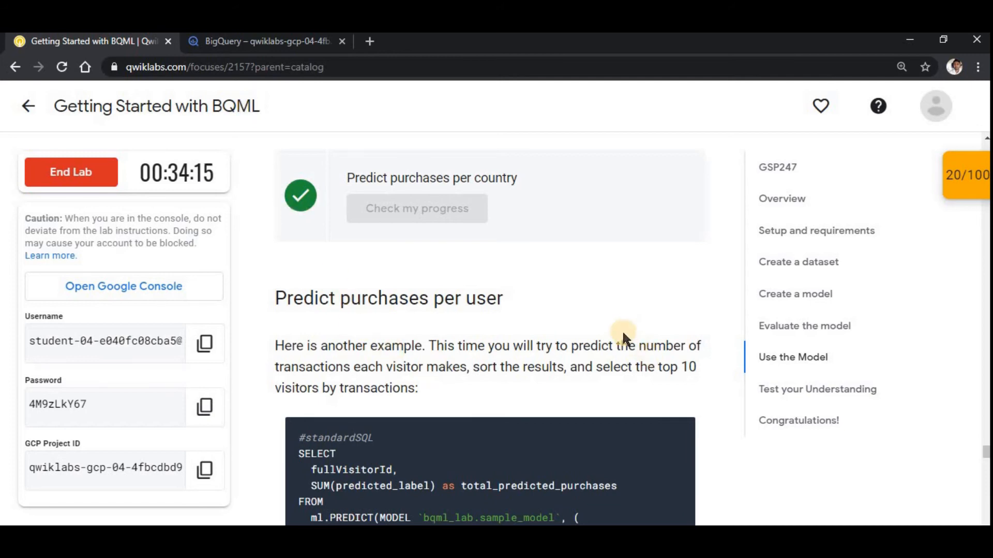
pyautogui.scroll(-2, 622, 333)
pyautogui.scroll(-10, 623, 334)
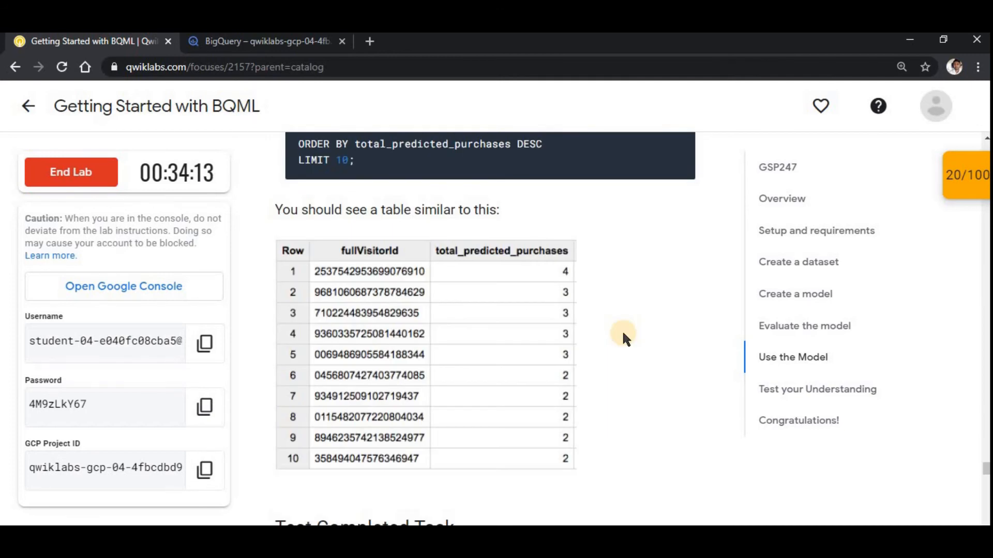
pyautogui.scroll(-4, 622, 334)
pyautogui.scroll(-4, 623, 337)
pyautogui.scroll(-4, 623, 336)
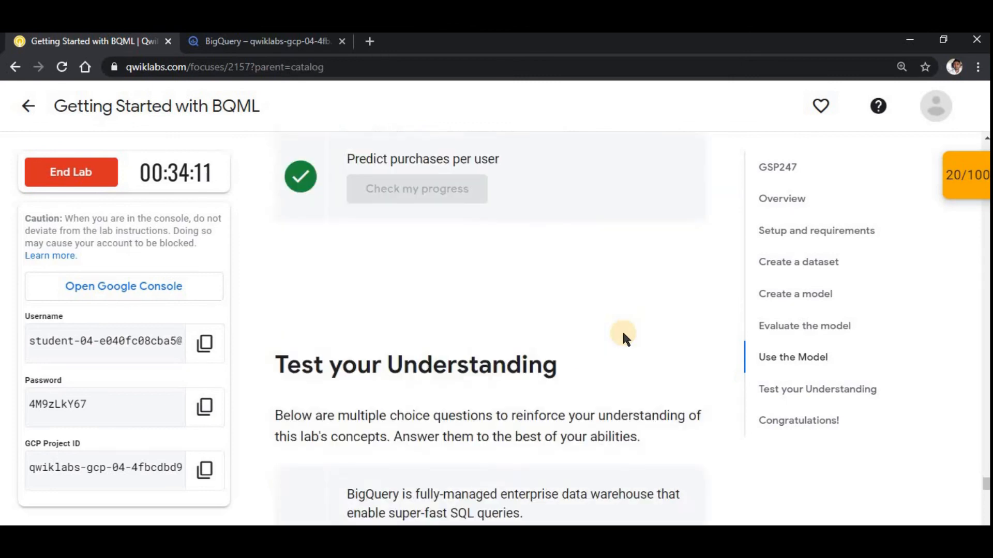
pyautogui.click(207, 40)
pyautogui.click(507, 327)
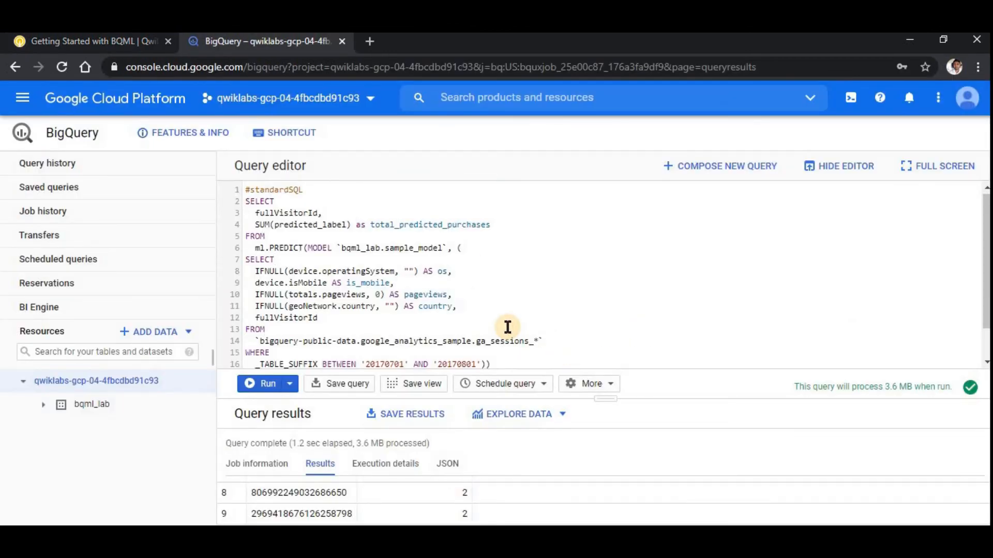
# - Switch back to Qwiklabs and review the lab instructions up to the Overview section and lab title
pyautogui.click(103, 42)
pyautogui.scroll(4, 501, 254)
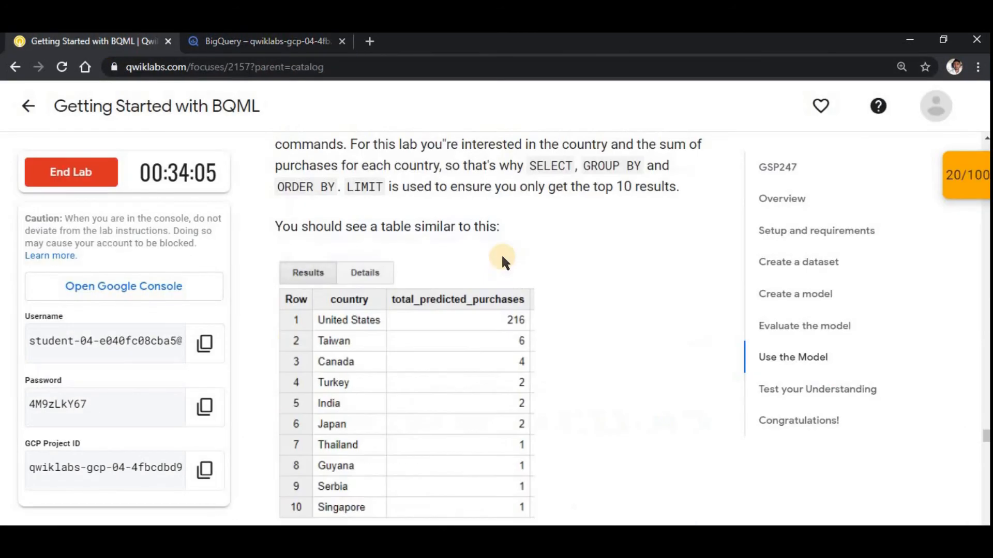
pyautogui.scroll(20, 501, 253)
pyautogui.scroll(10, 501, 253)
pyautogui.scroll(-4, 502, 256)
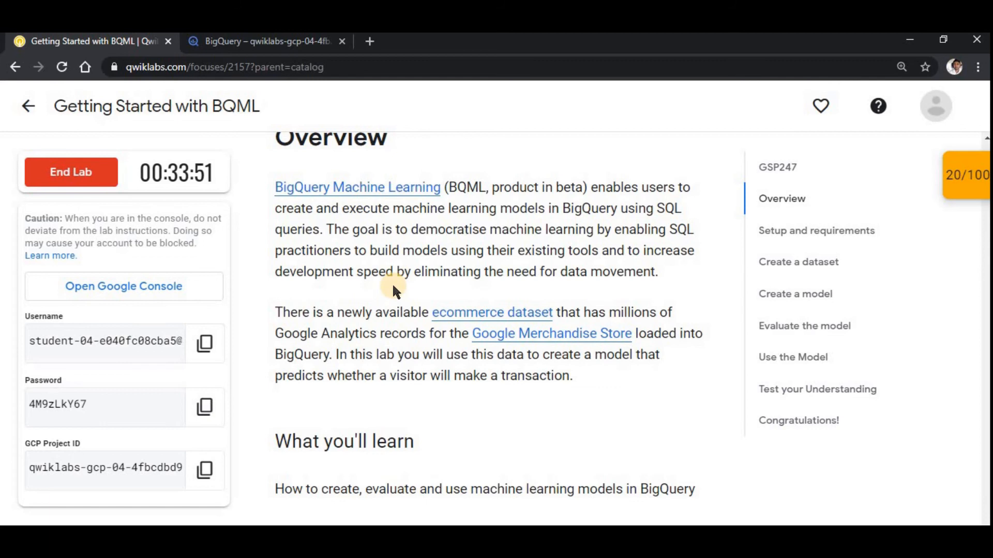
pyautogui.scroll(6, 392, 282)
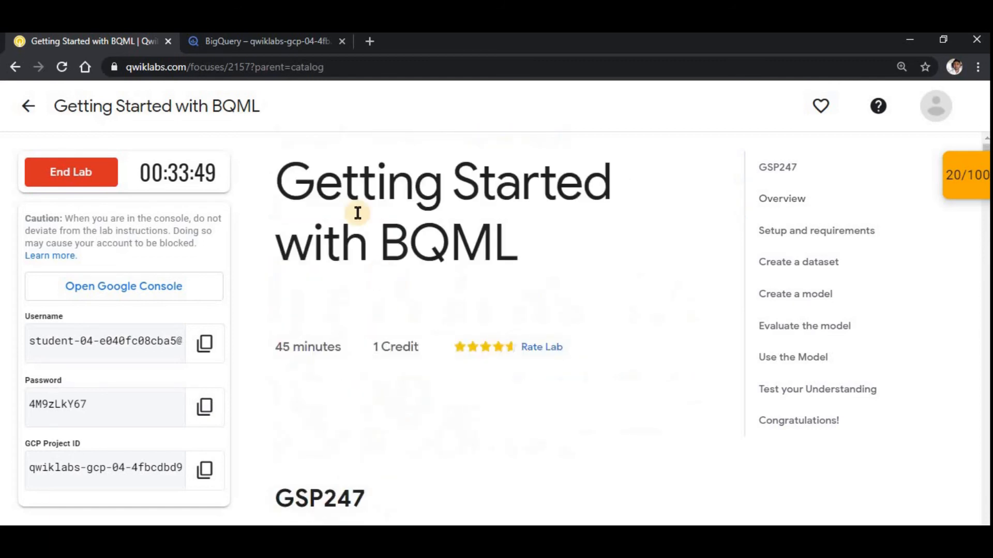
# - Review the lab title, Overview and Setup and requirements sections of the Qwiklabs instructions, up to opening the BigQuery console
pyautogui.moveTo(412, 243); pyautogui.dragTo(379, 243)
pyautogui.moveTo(478, 246); pyautogui.dragTo(535, 257)
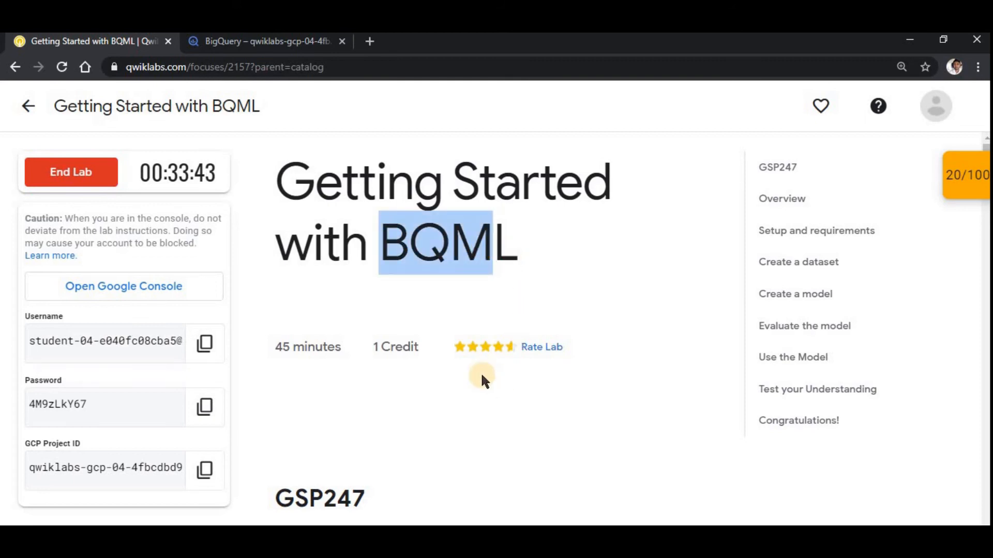
pyautogui.scroll(-8, 480, 371)
pyautogui.scroll(8, 481, 375)
pyautogui.scroll(-8, 481, 375)
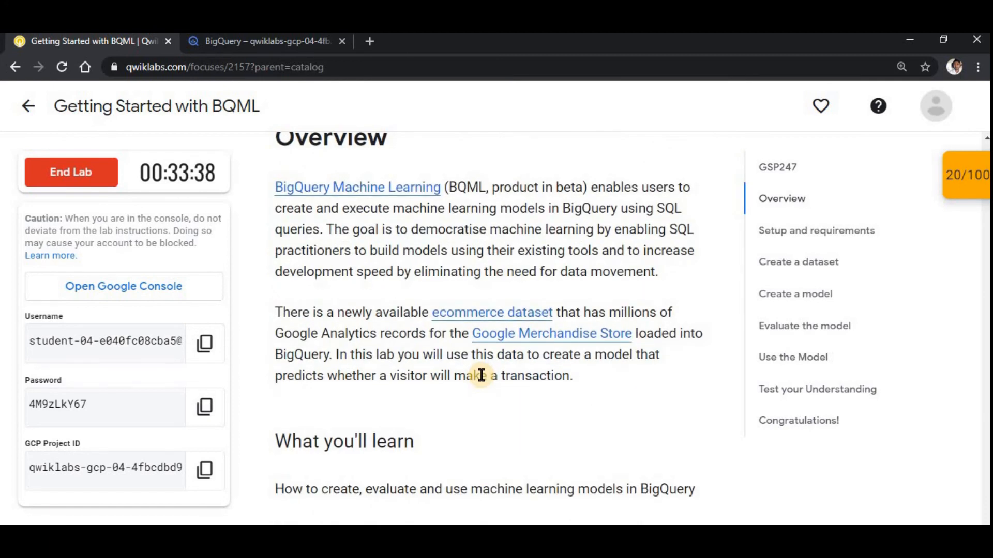
pyautogui.scroll(-7, 481, 375)
pyautogui.scroll(-5, 481, 376)
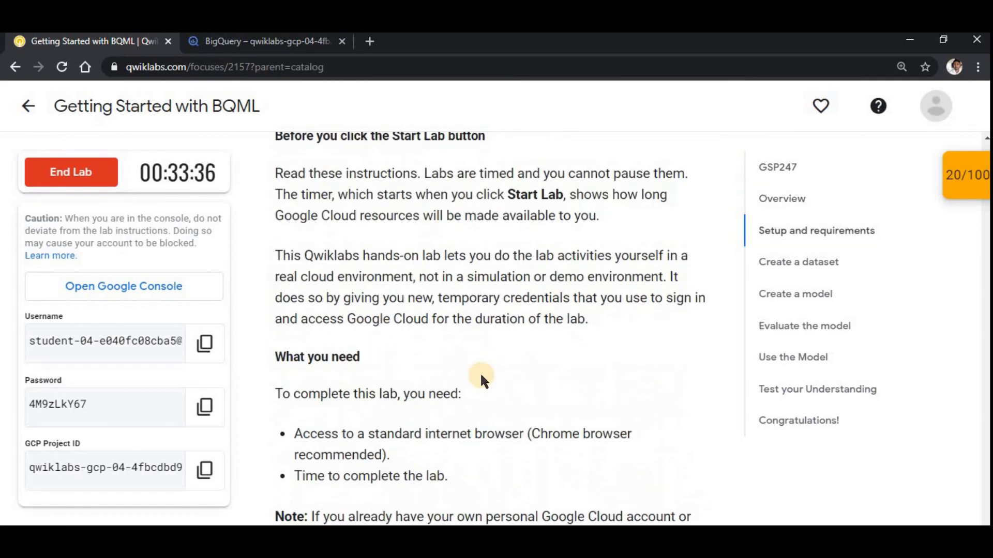
pyautogui.scroll(-4, 480, 372)
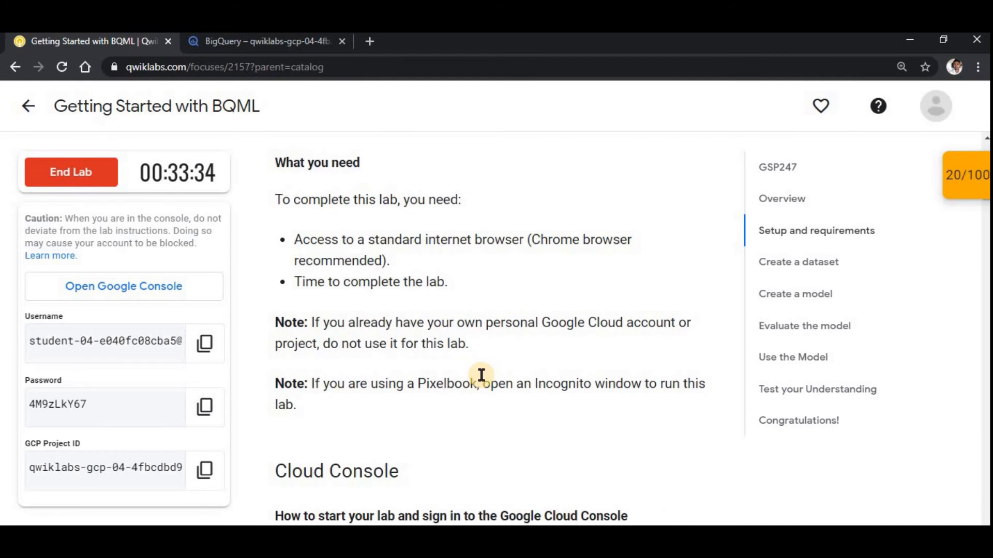
pyautogui.scroll(-4, 481, 375)
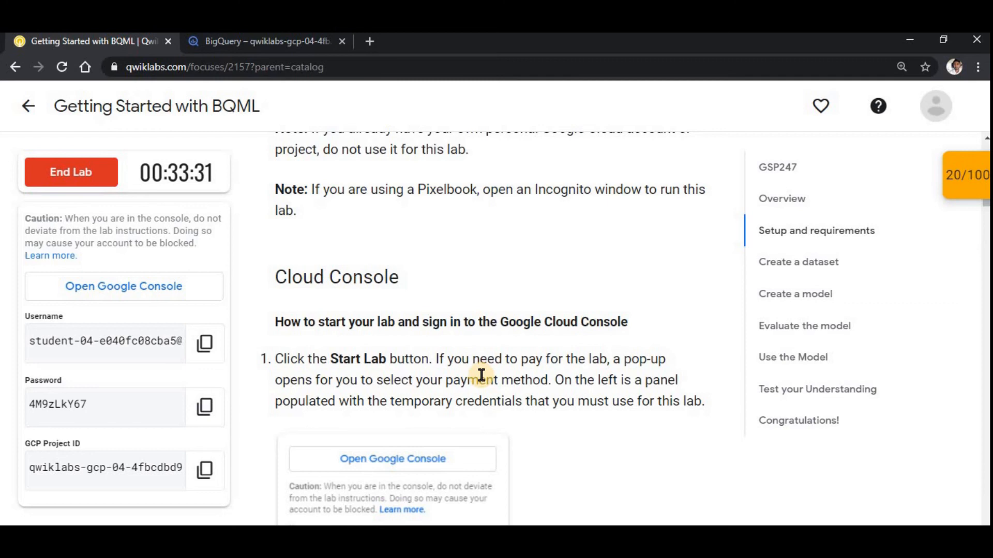
pyautogui.scroll(-4, 482, 375)
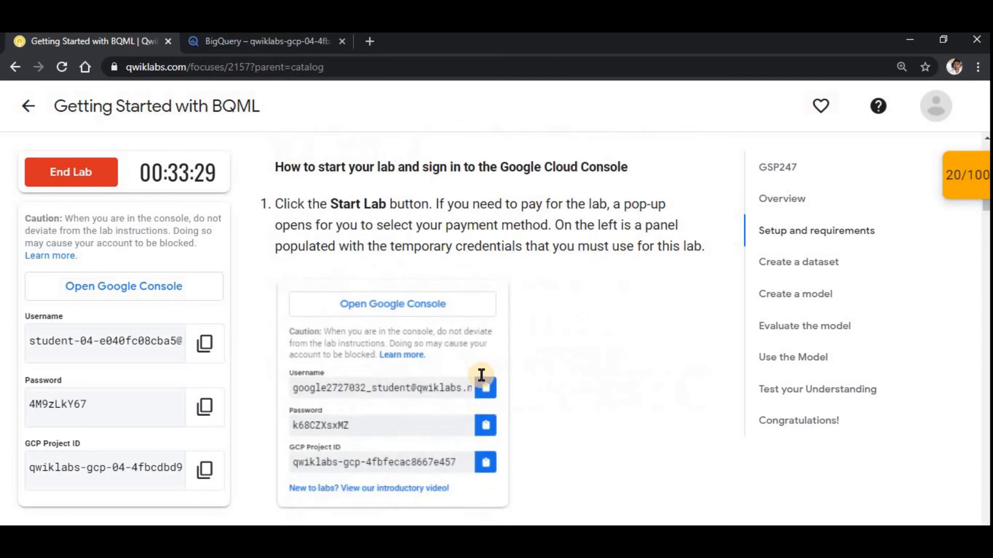
pyautogui.scroll(-15, 481, 376)
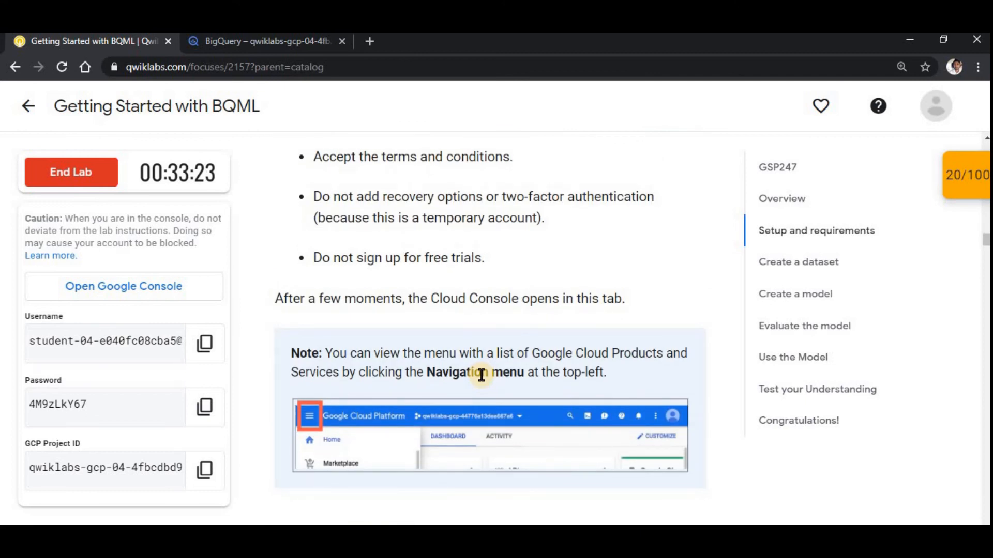
pyautogui.scroll(-14, 481, 375)
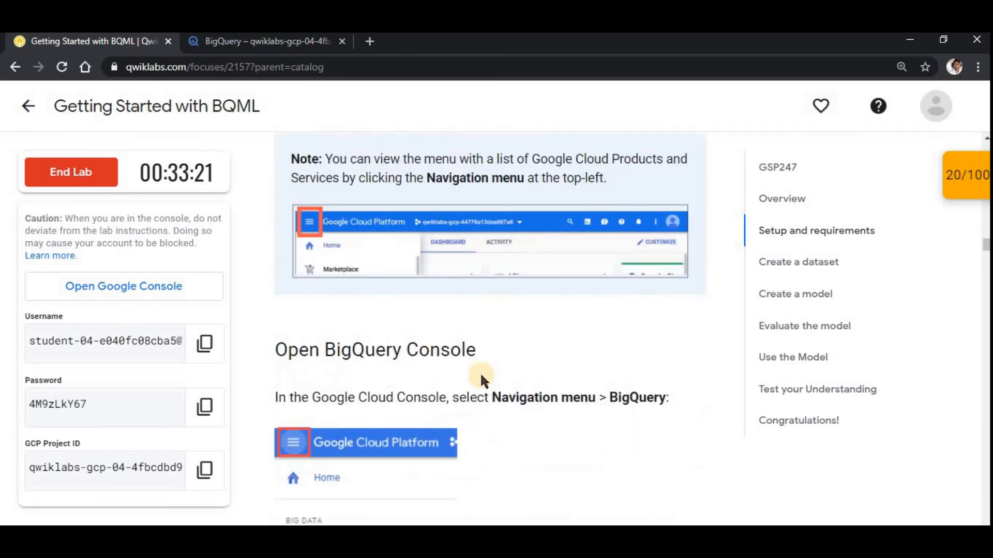
pyautogui.scroll(-12, 481, 376)
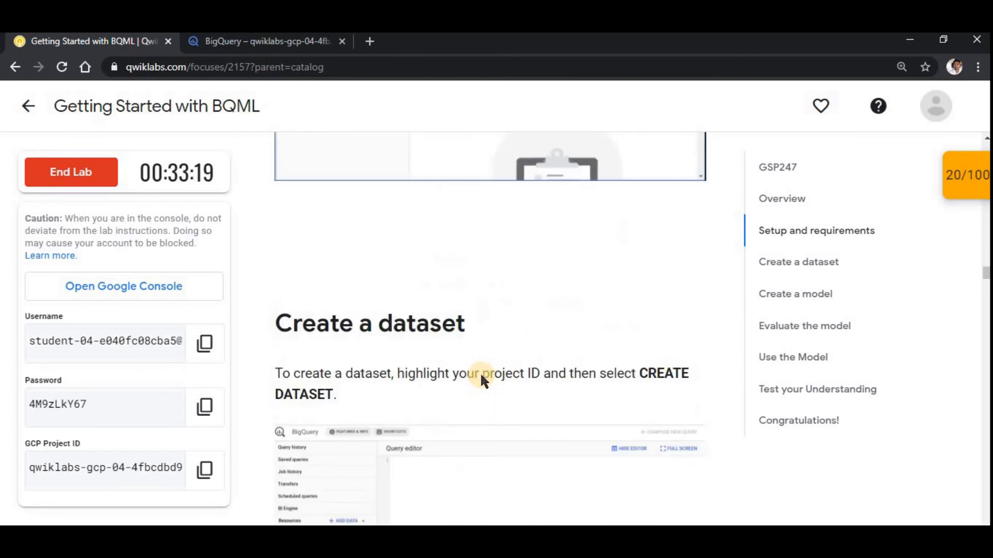
# - Review the dataset, model creation, evaluation and per-country prediction sections of the lab, including their queries and progress checks
pyautogui.scroll(-12, 481, 376)
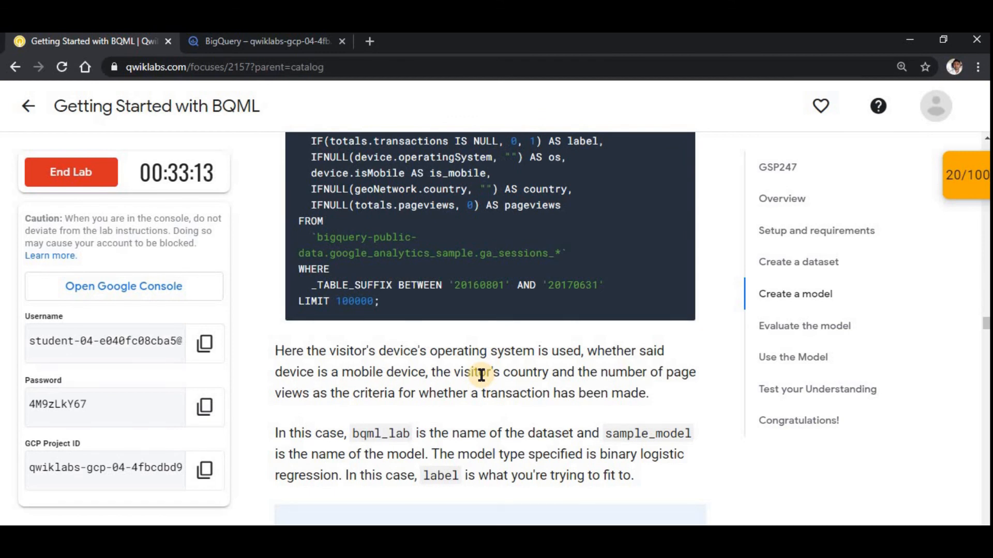
pyautogui.scroll(-4, 480, 376)
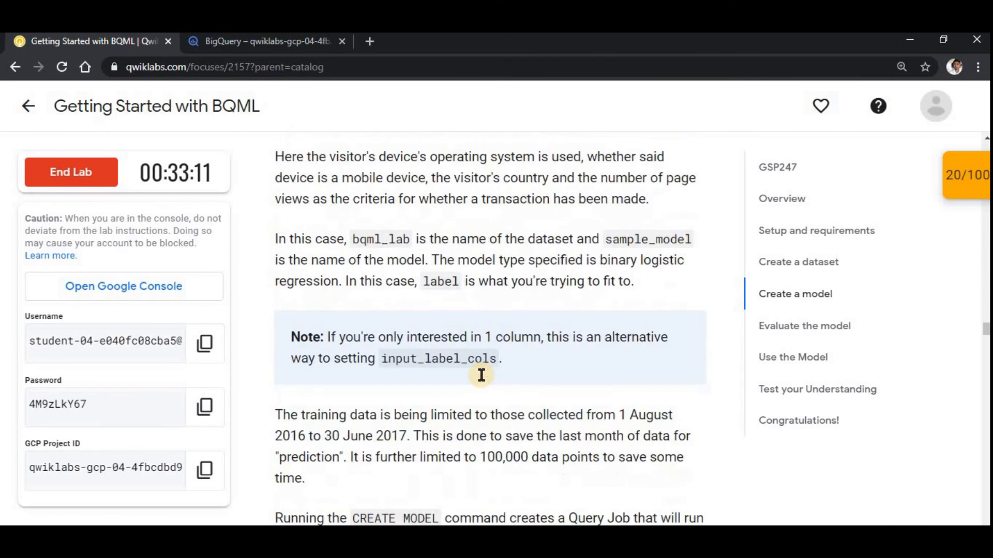
pyautogui.scroll(-15, 481, 378)
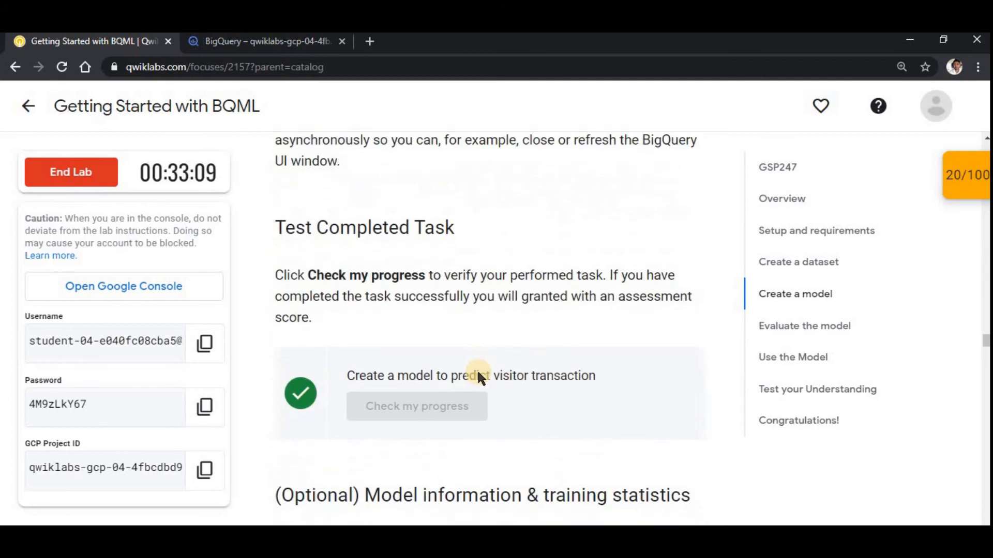
pyautogui.scroll(-20, 477, 369)
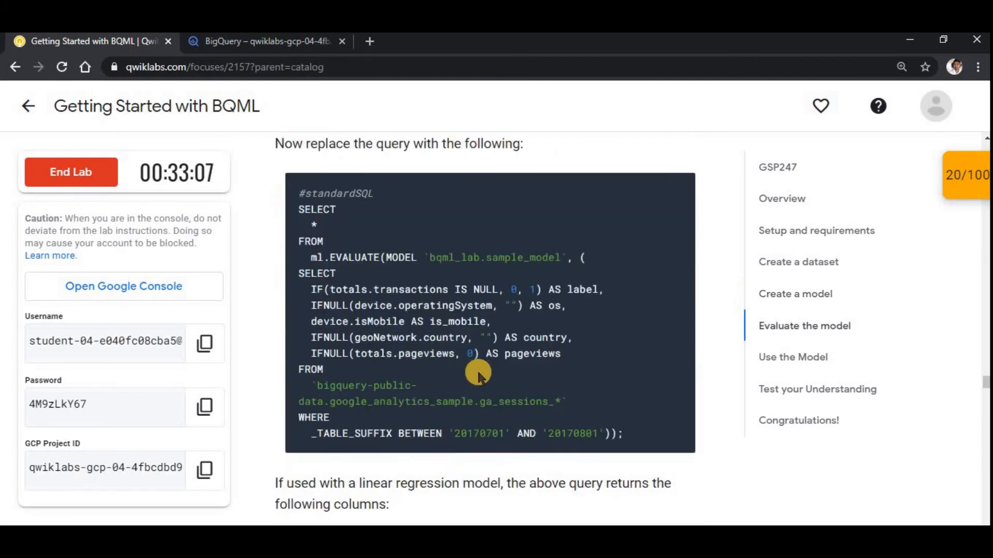
pyautogui.scroll(-15, 477, 370)
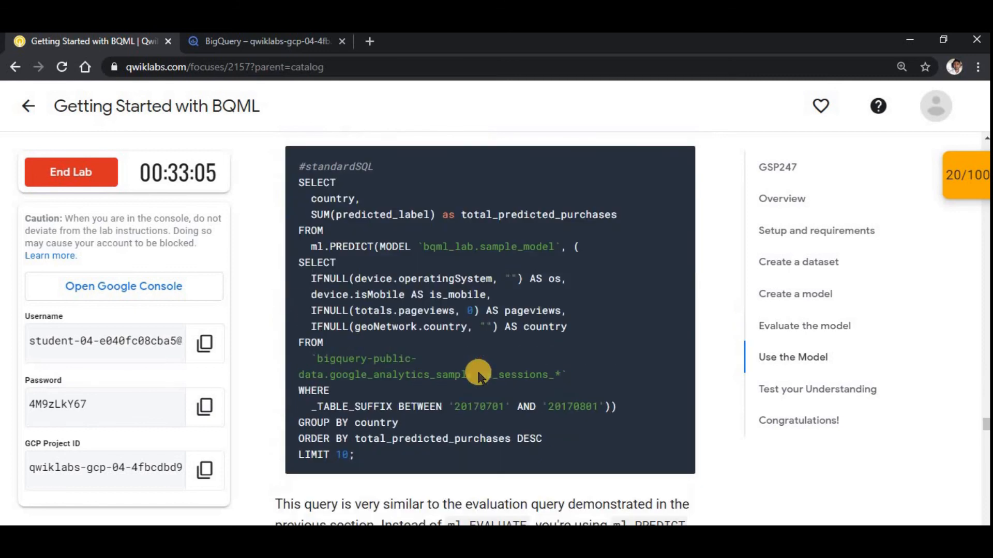
pyautogui.scroll(-4, 478, 372)
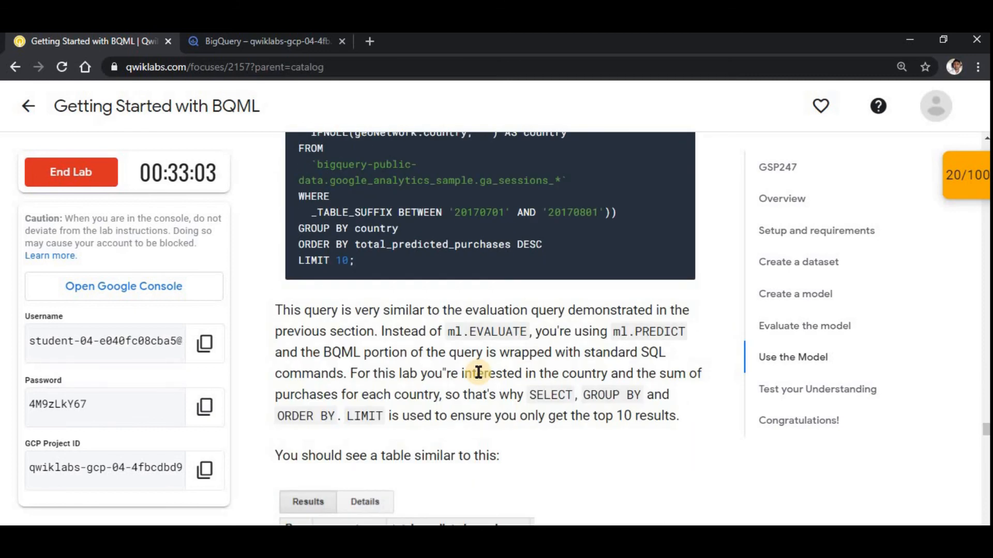
pyautogui.scroll(-3, 478, 372)
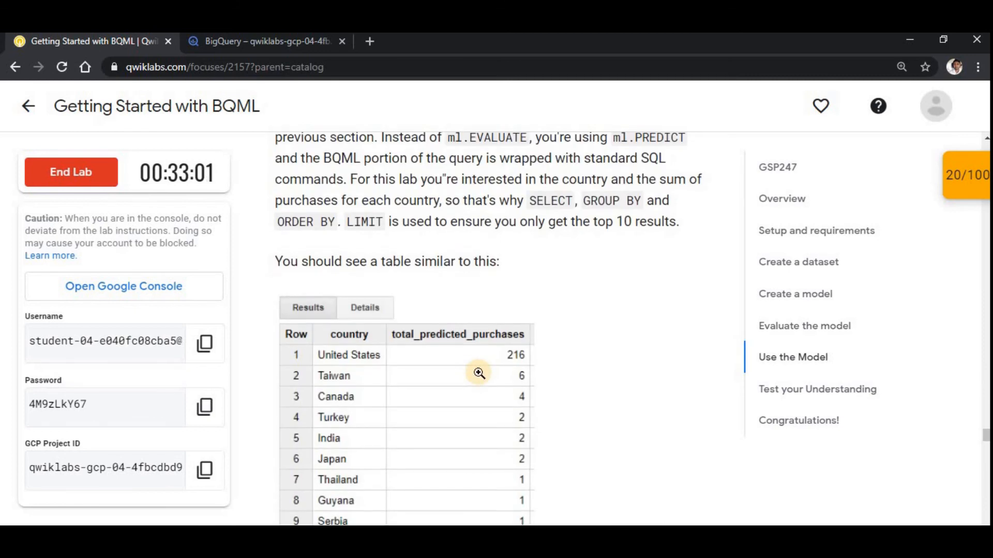
pyautogui.scroll(-3, 478, 373)
pyautogui.scroll(-9, 479, 374)
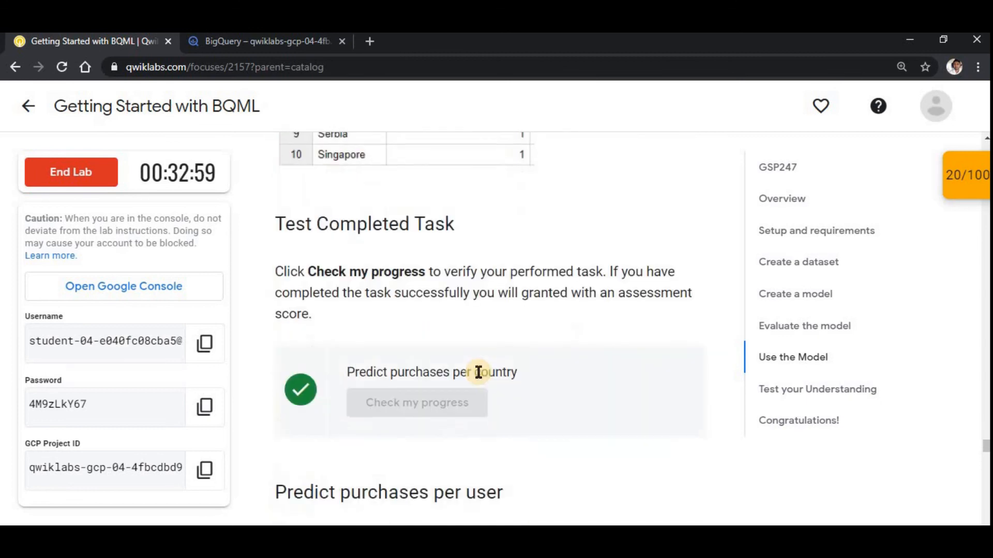
# - Review the Test your Understanding questions on BigQuery as a data warehouse and ways to access it, plus the lab's closing section
pyautogui.scroll(-15, 479, 373)
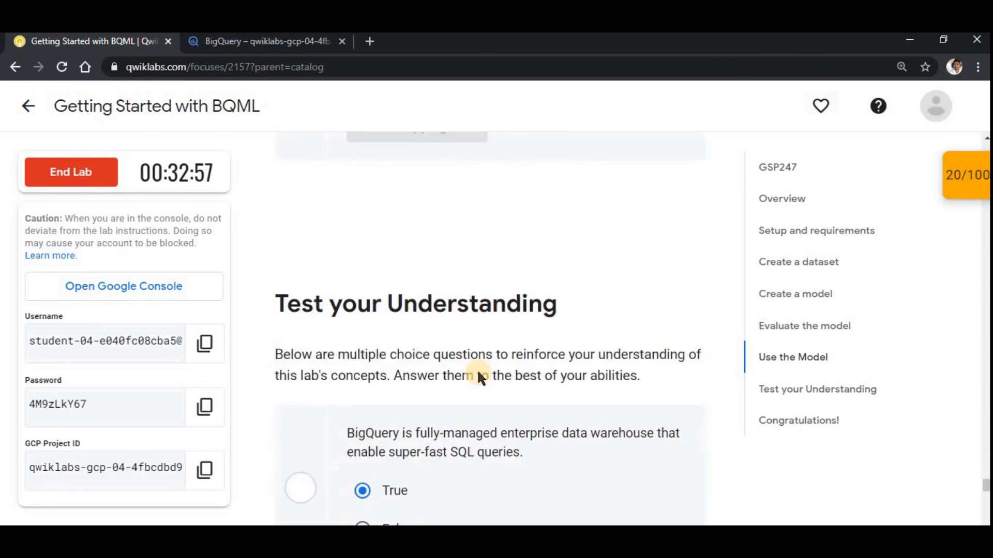
pyautogui.scroll(-3, 478, 372)
pyautogui.scroll(-10, 478, 372)
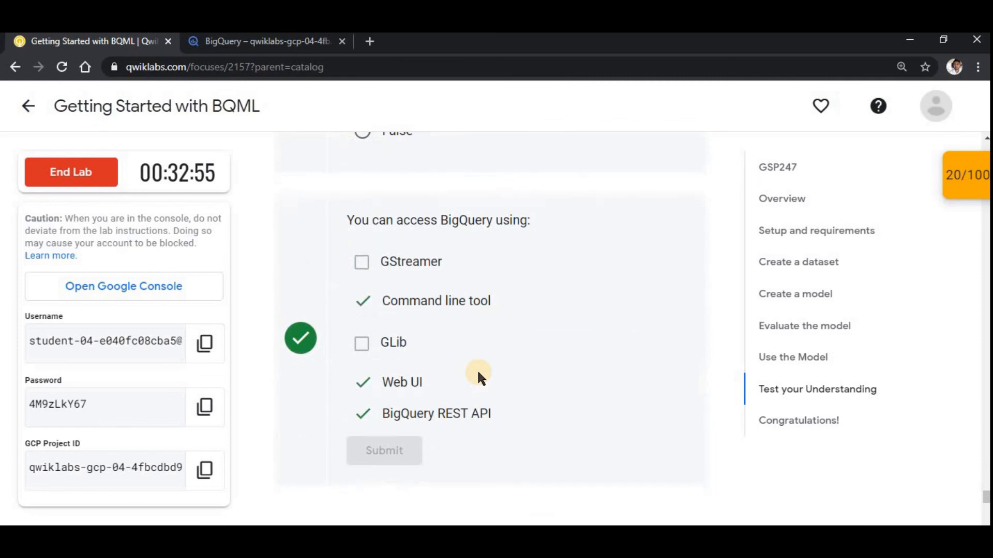
pyautogui.scroll(-6, 478, 372)
pyautogui.scroll(7, 478, 372)
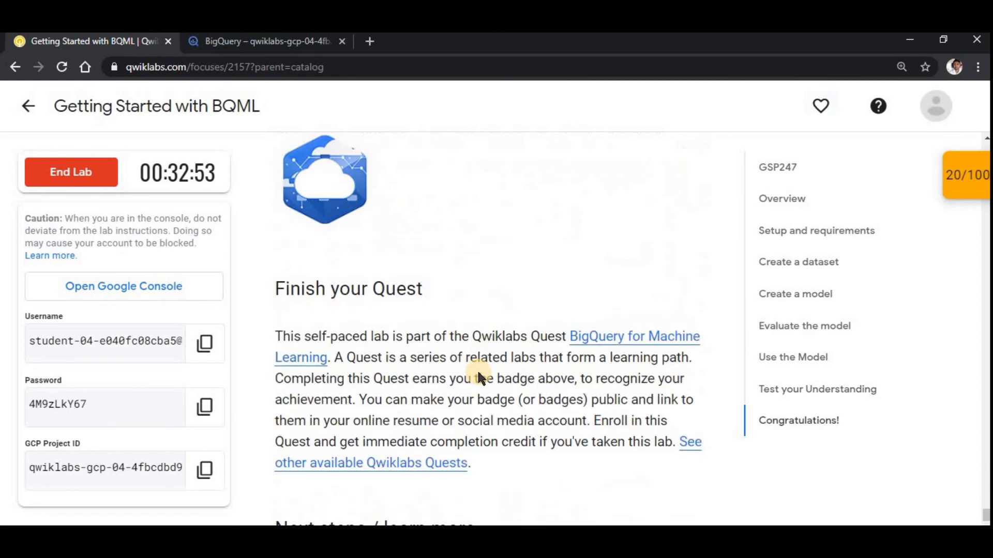
pyautogui.scroll(5, 478, 373)
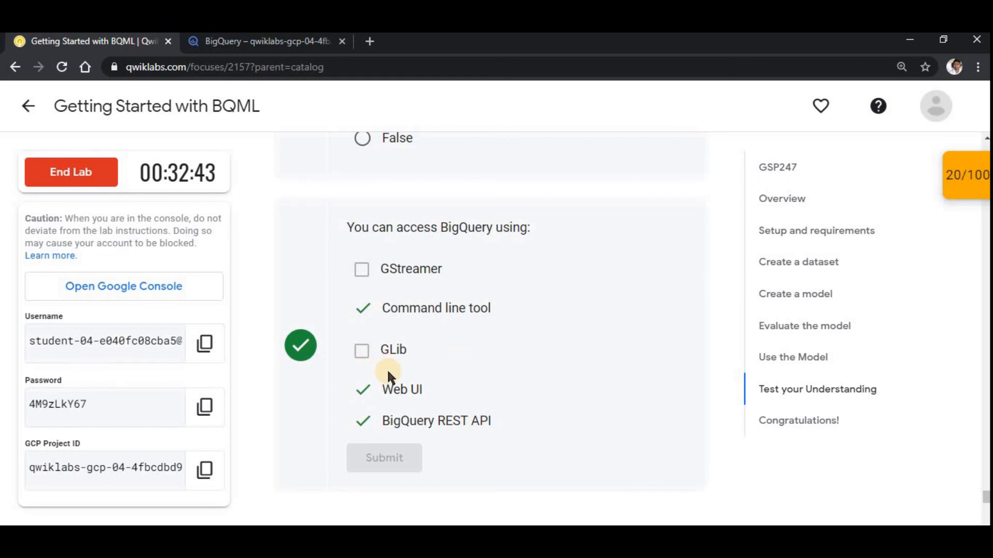
pyautogui.scroll(7, 387, 368)
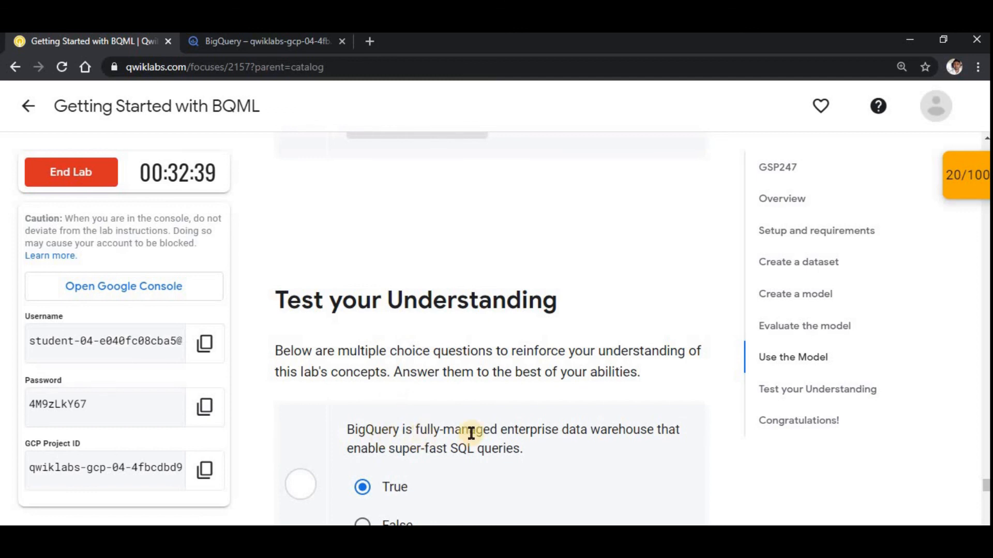
pyautogui.moveTo(403, 431); pyautogui.dragTo(527, 450)
pyautogui.click(527, 450)
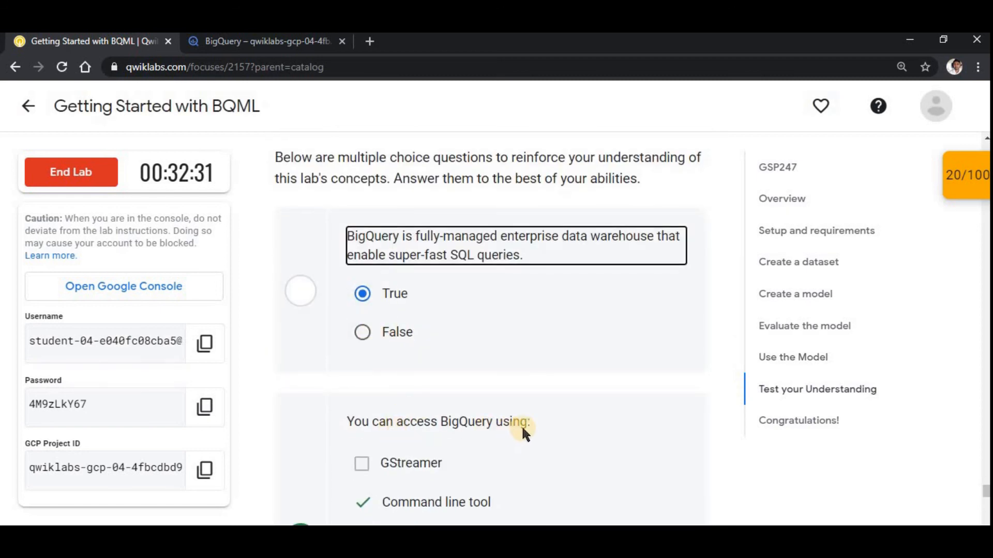
pyautogui.scroll(-3, 523, 429)
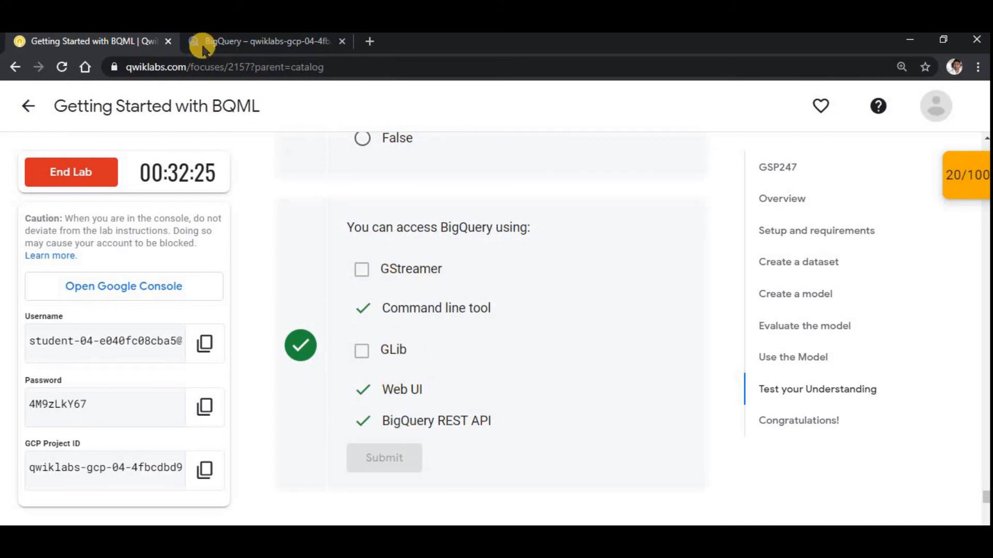
# - Examine the Web UI, BigQuery REST API and Command line tool answers, comparing them with the BigQuery console
pyautogui.hotkey('ctrl', 'Tab')
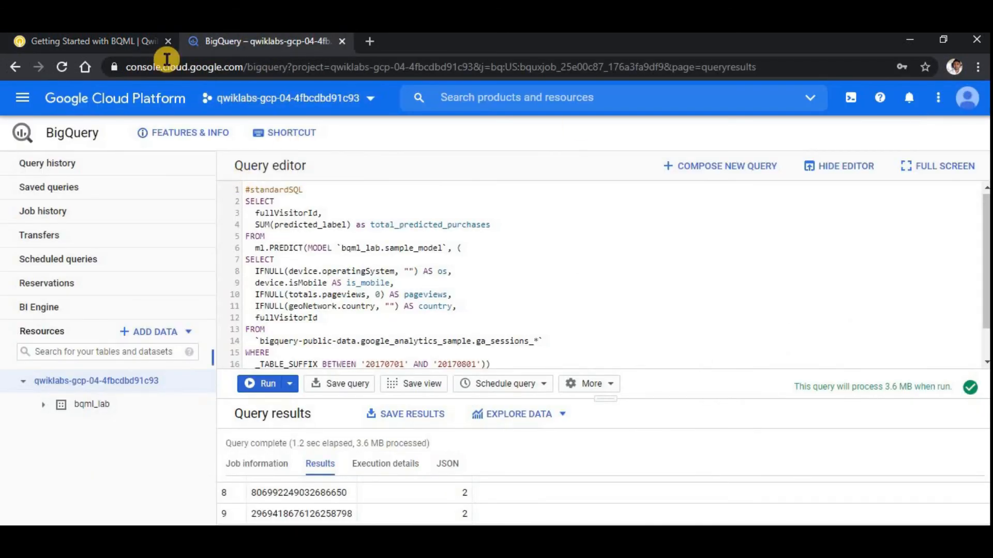
pyautogui.click(99, 41)
pyautogui.moveTo(392, 389); pyautogui.dragTo(424, 393)
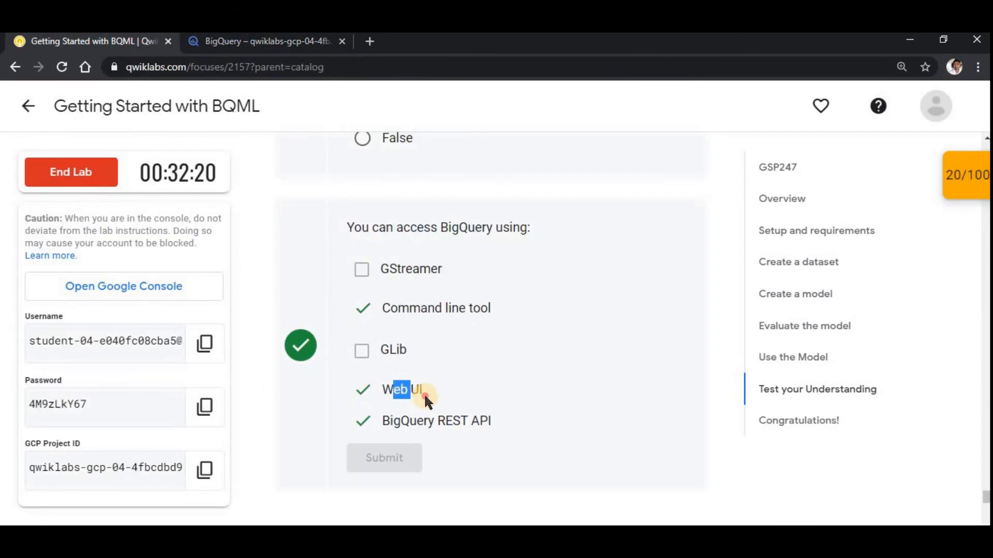
pyautogui.click(450, 419)
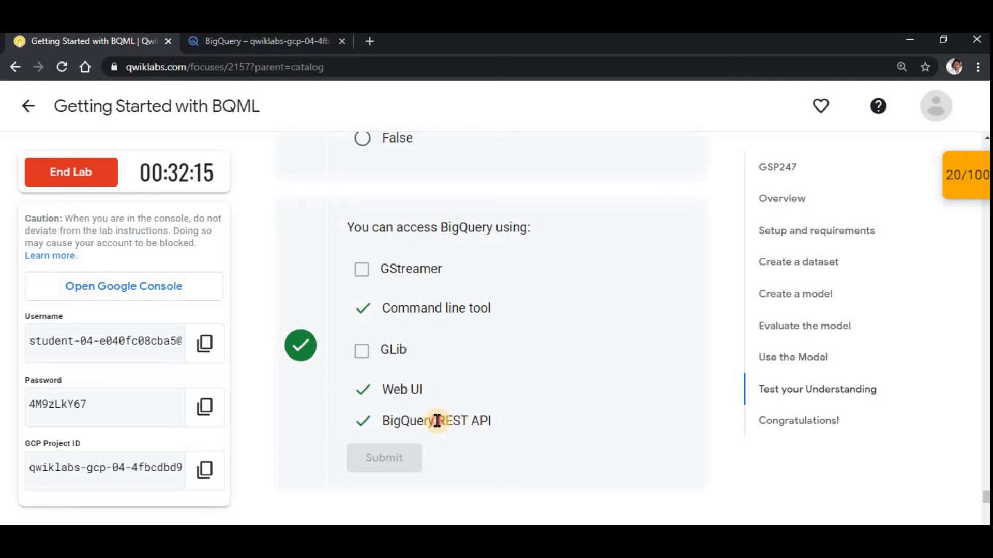
pyautogui.moveTo(437, 421); pyautogui.dragTo(492, 423)
pyautogui.click(408, 301)
pyautogui.moveTo(398, 309); pyautogui.dragTo(488, 311)
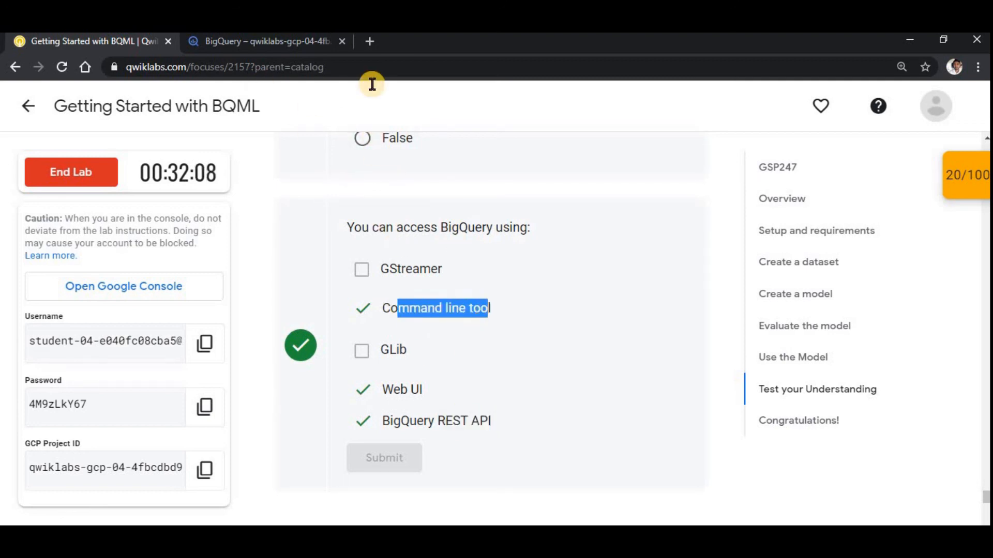
pyautogui.click(301, 43)
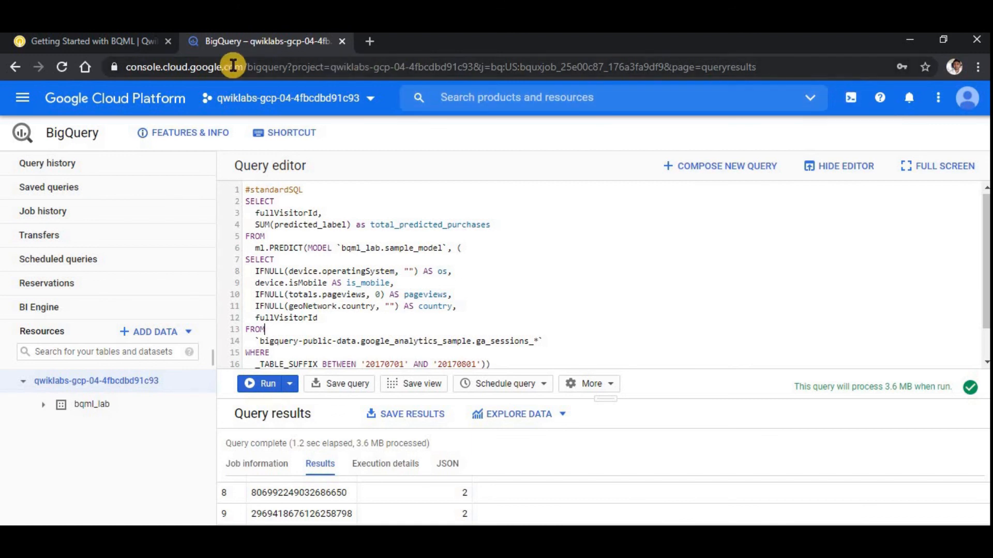
pyautogui.click(93, 41)
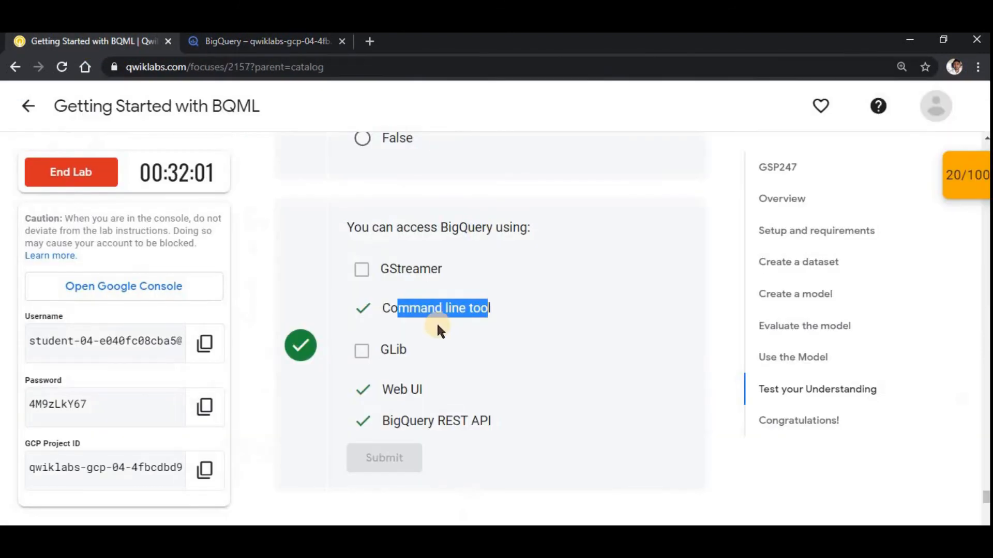
# - Check progress on the "Create a model to predict visitor transaction" and "Evaluate the model" checkpoints
pyautogui.scroll(-6, 454, 436)
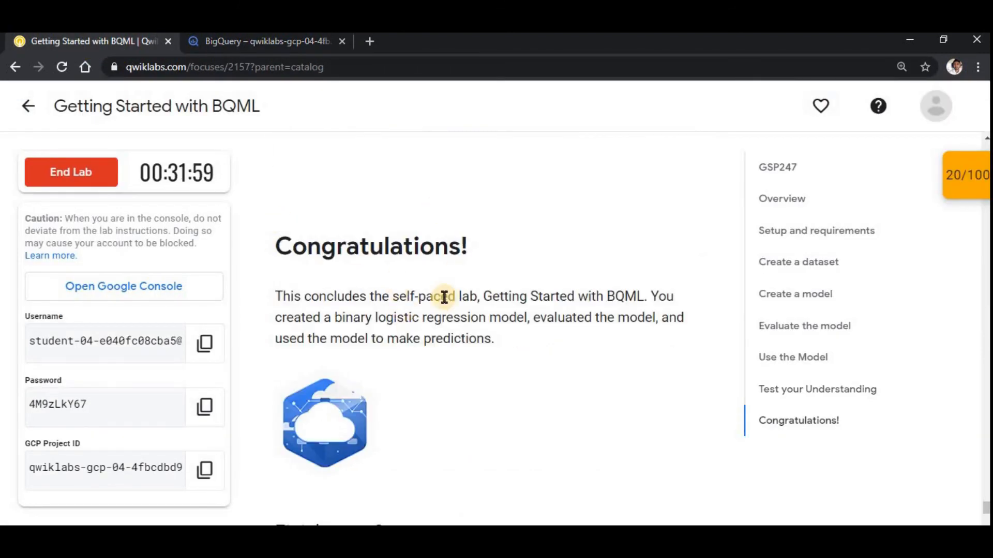
pyautogui.scroll(4, 451, 416)
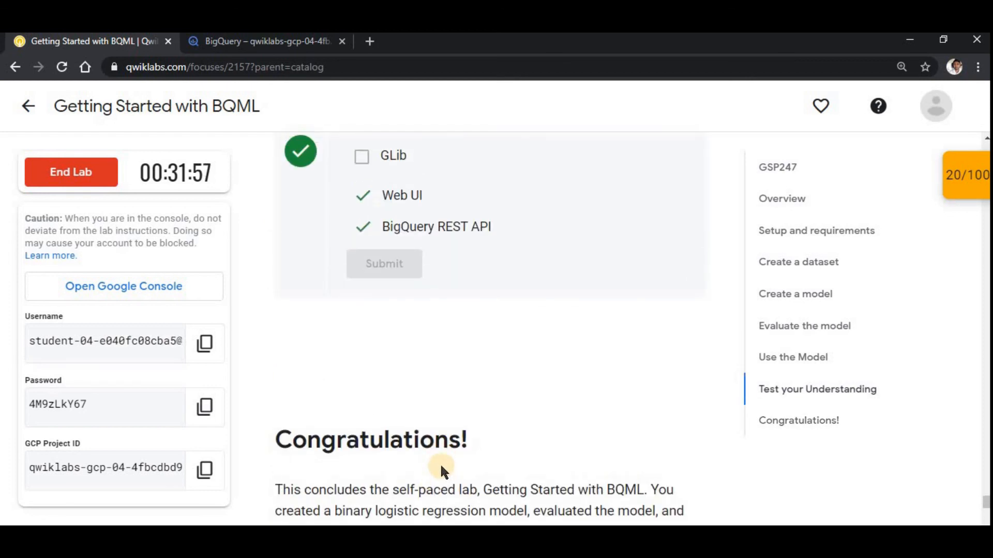
pyautogui.scroll(-6, 441, 468)
pyautogui.scroll(10, 441, 465)
pyautogui.scroll(8, 441, 466)
pyautogui.click(965, 175)
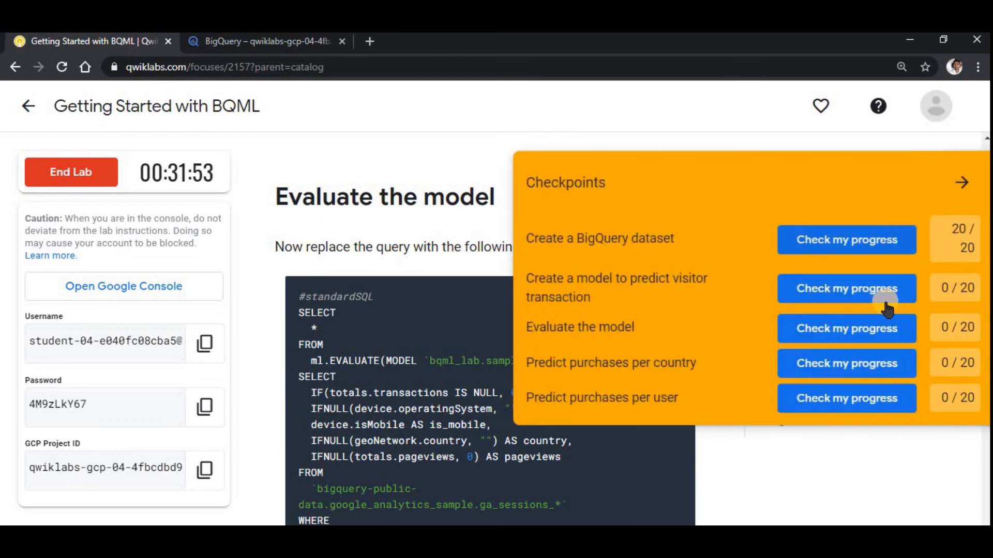
pyautogui.click(854, 286)
pyautogui.click(859, 327)
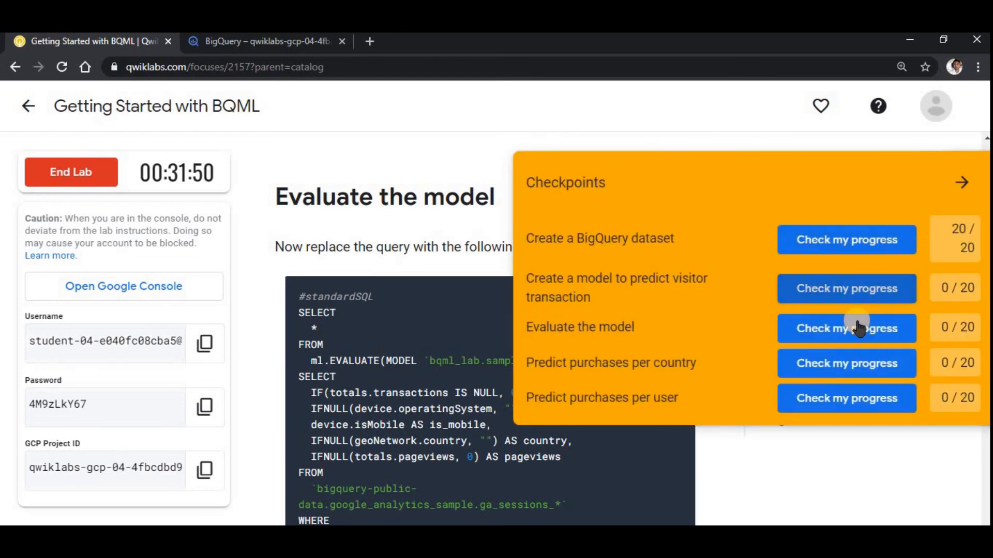
pyautogui.click(639, 178)
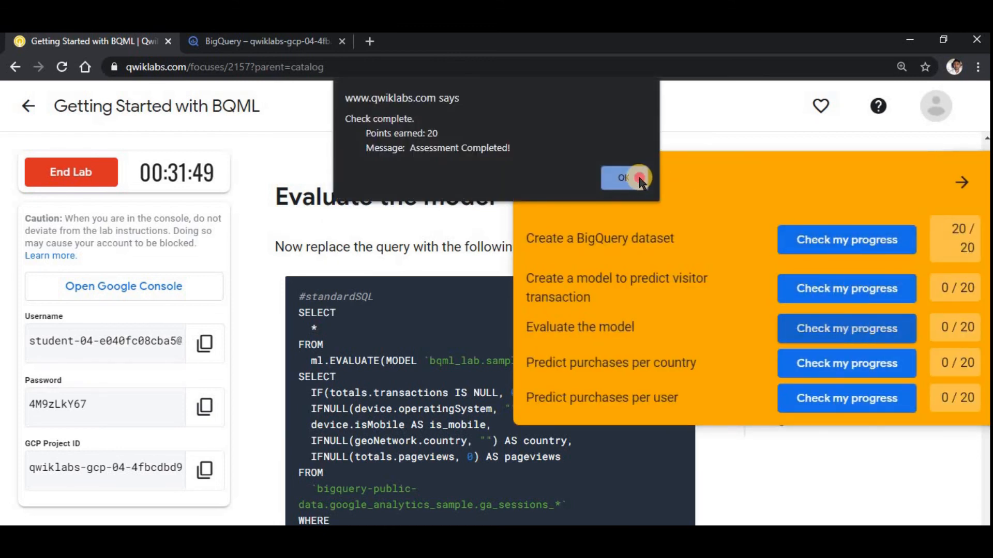
pyautogui.click(846, 340)
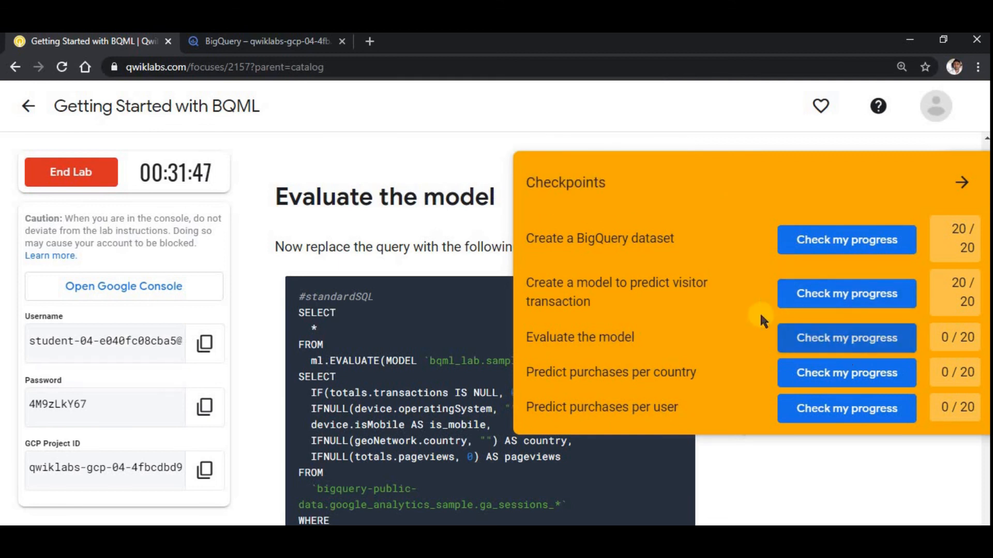
pyautogui.click(634, 179)
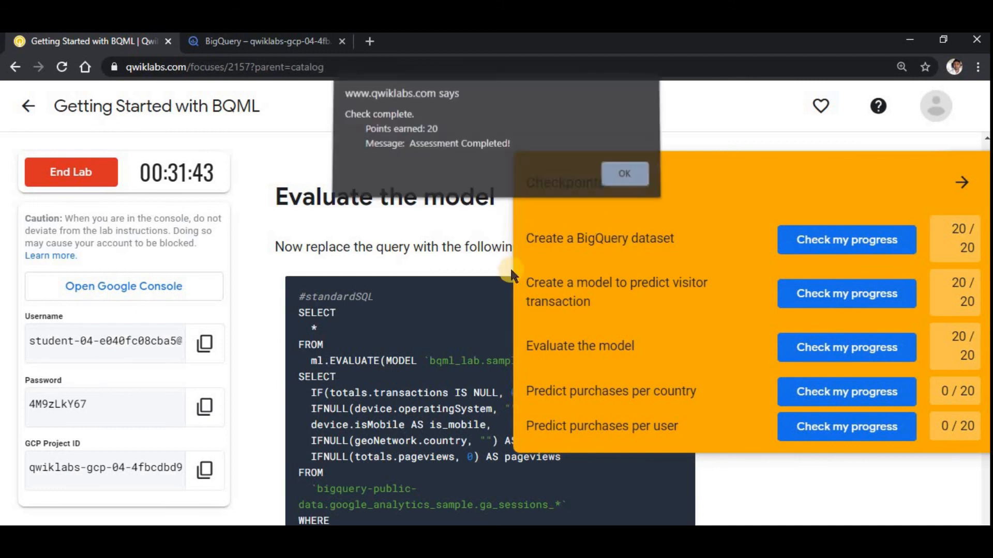
# - Check progress on the "Predict purchases per country" and "Predict purchases per user" checkpoints, and collapse the checkpoint list
pyautogui.click(635, 175)
pyautogui.click(874, 444)
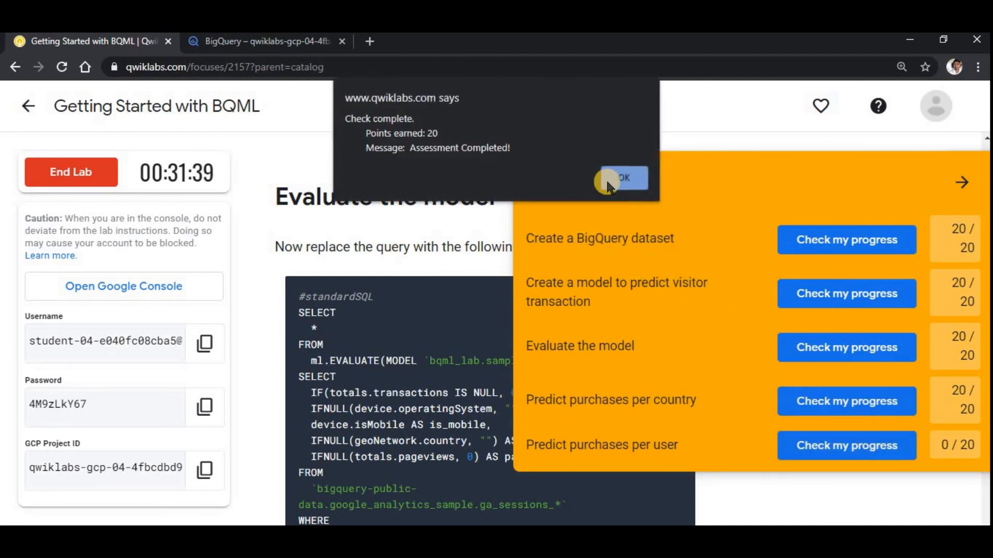
pyautogui.click(632, 178)
pyautogui.click(967, 184)
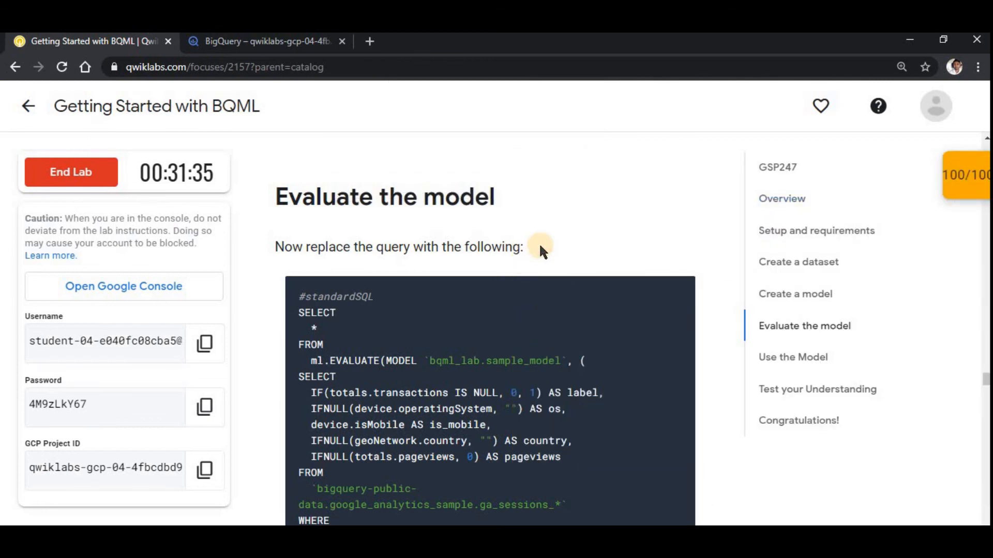
# - End the Getting Started with BQML lab, confirming the ending and closing the follow-up dialog
pyautogui.scroll(15, 550, 202)
pyautogui.scroll(5, 551, 202)
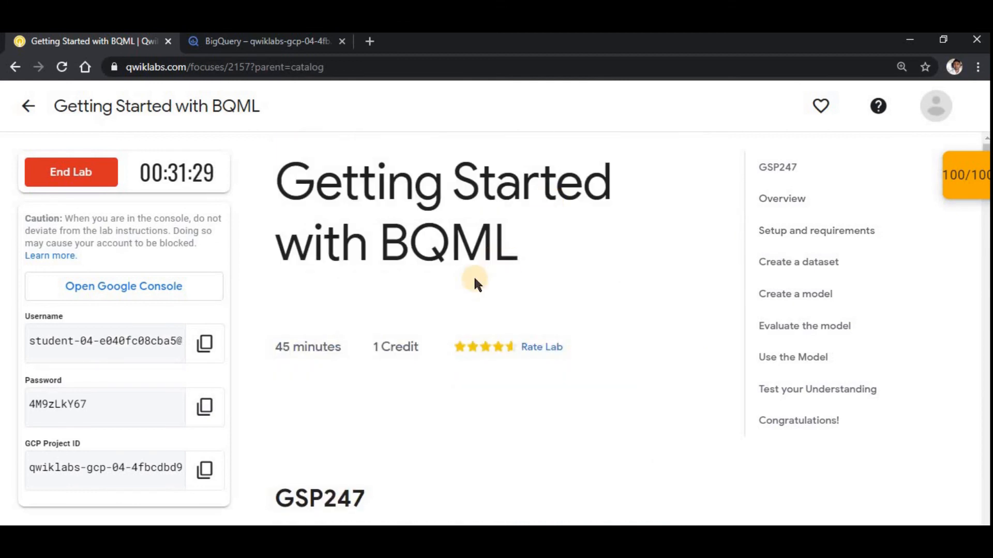
pyautogui.click(77, 178)
pyautogui.click(576, 189)
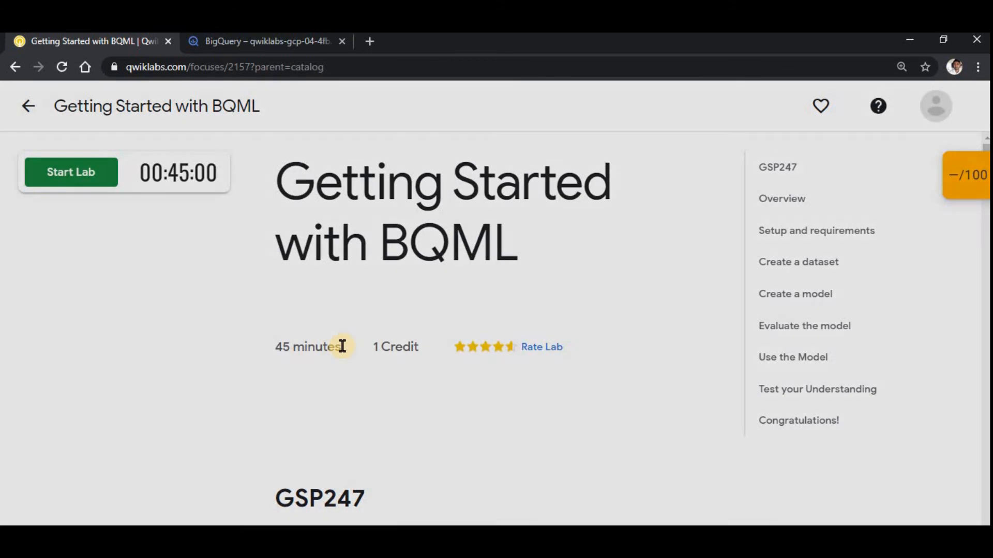
pyautogui.click(595, 367)
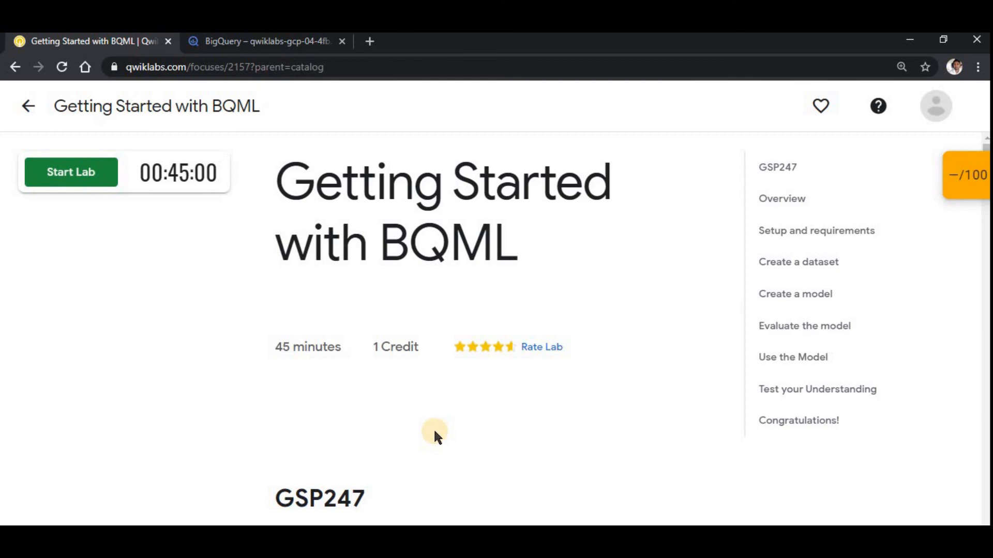
pyautogui.scroll(-10, 435, 435)
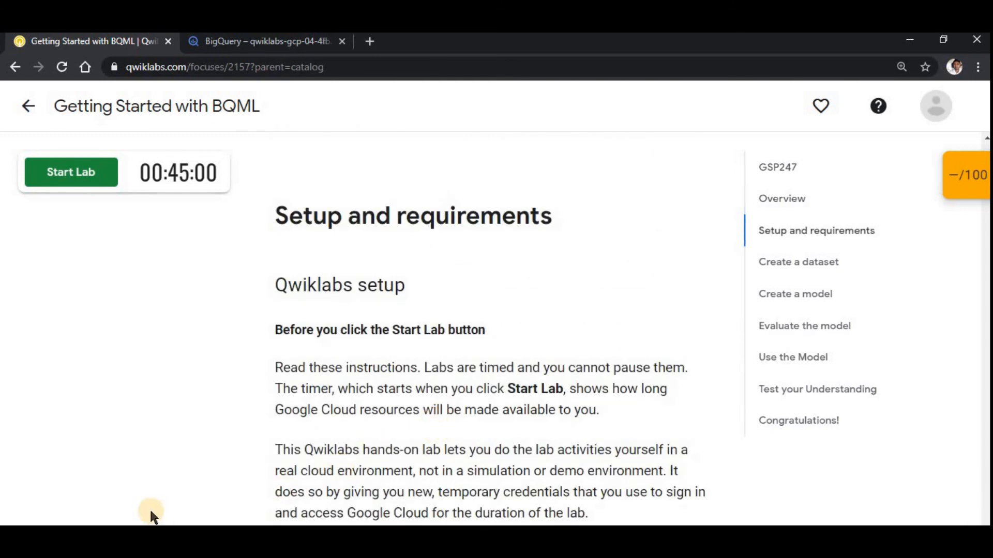